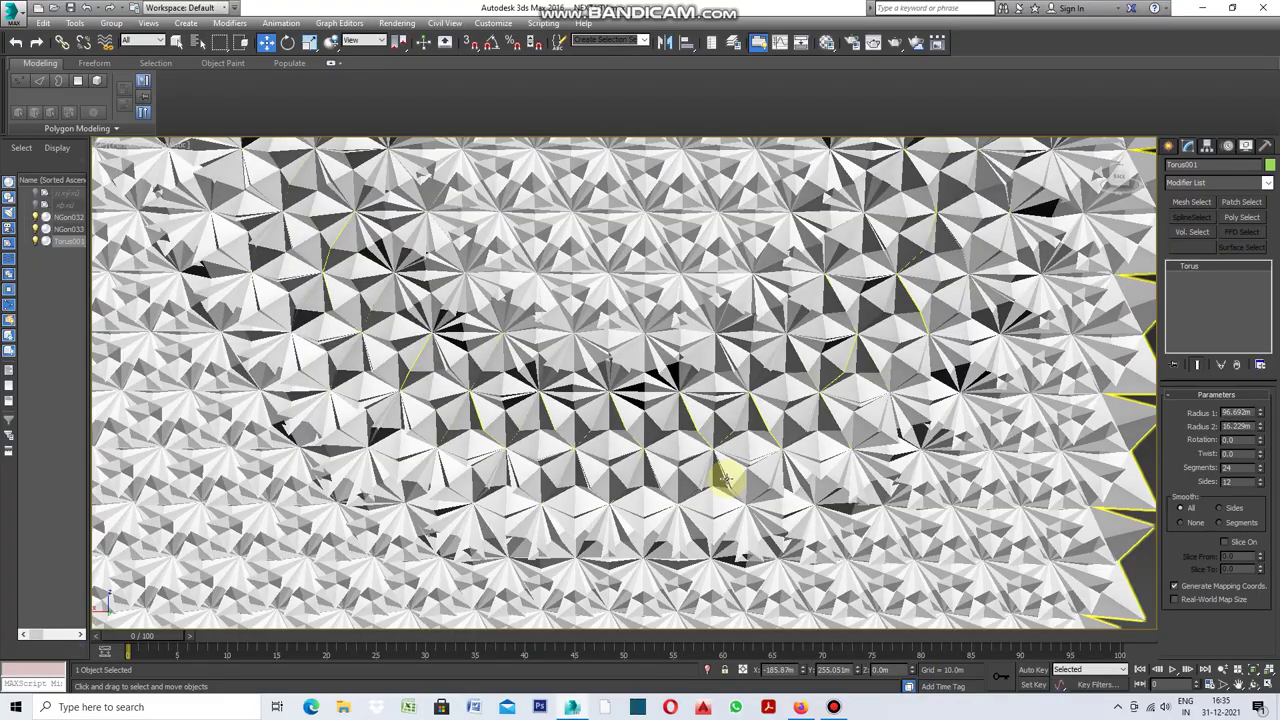
Move Torus001 across the ground plane, then slide the NGon032 plane back along the ground
{"action": "scroll", "coordinate": [727, 478], "scroll_direction": "down", "scroll_amount": 5}
{"action": "left_click", "coordinate": [326, 543]}
{"action": "mouse_move", "coordinate": [324, 547]}
{"action": "left_mouse_down"}
{"action": "mouse_move", "coordinate": [302, 628]}
{"action": "mouse_move", "coordinate": [378, 498]}
{"action": "mouse_move", "coordinate": [386, 546]}
{"action": "left_mouse_up"}
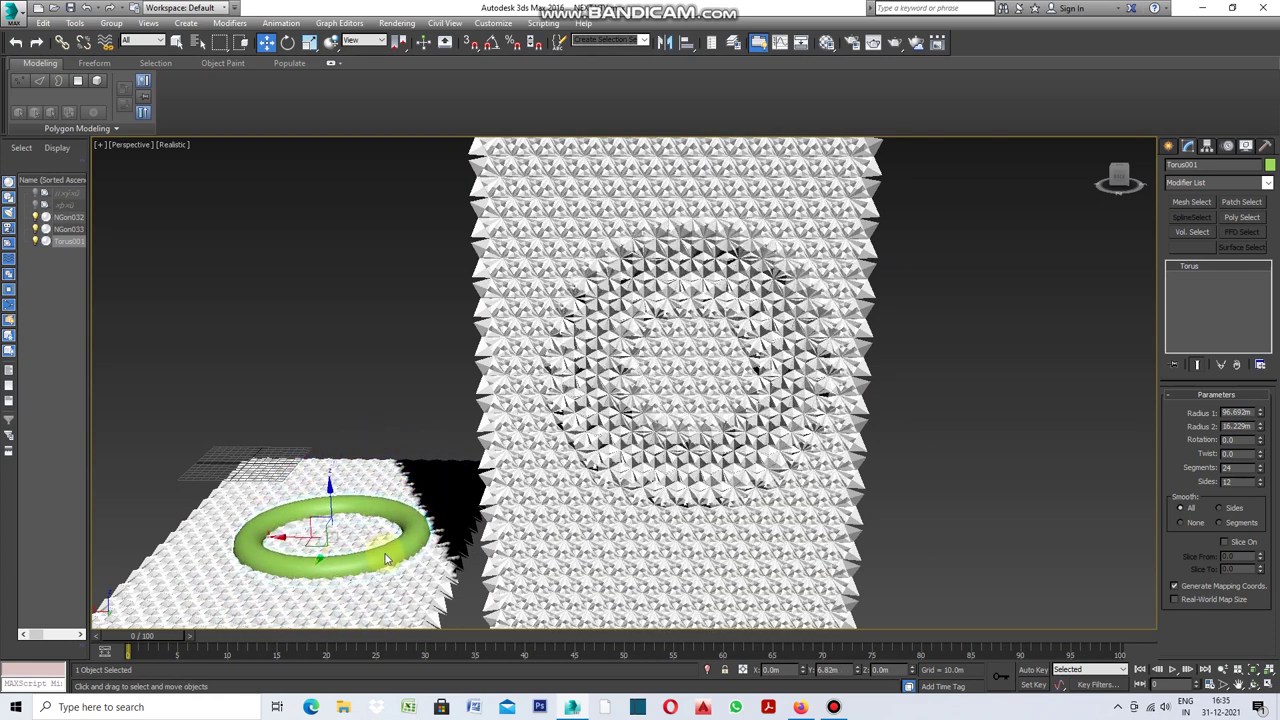
{"action": "mouse_move", "coordinate": [386, 546]}
{"action": "left_mouse_down"}
{"action": "mouse_move", "coordinate": [394, 634]}
{"action": "mouse_move", "coordinate": [424, 549]}
{"action": "left_mouse_up"}
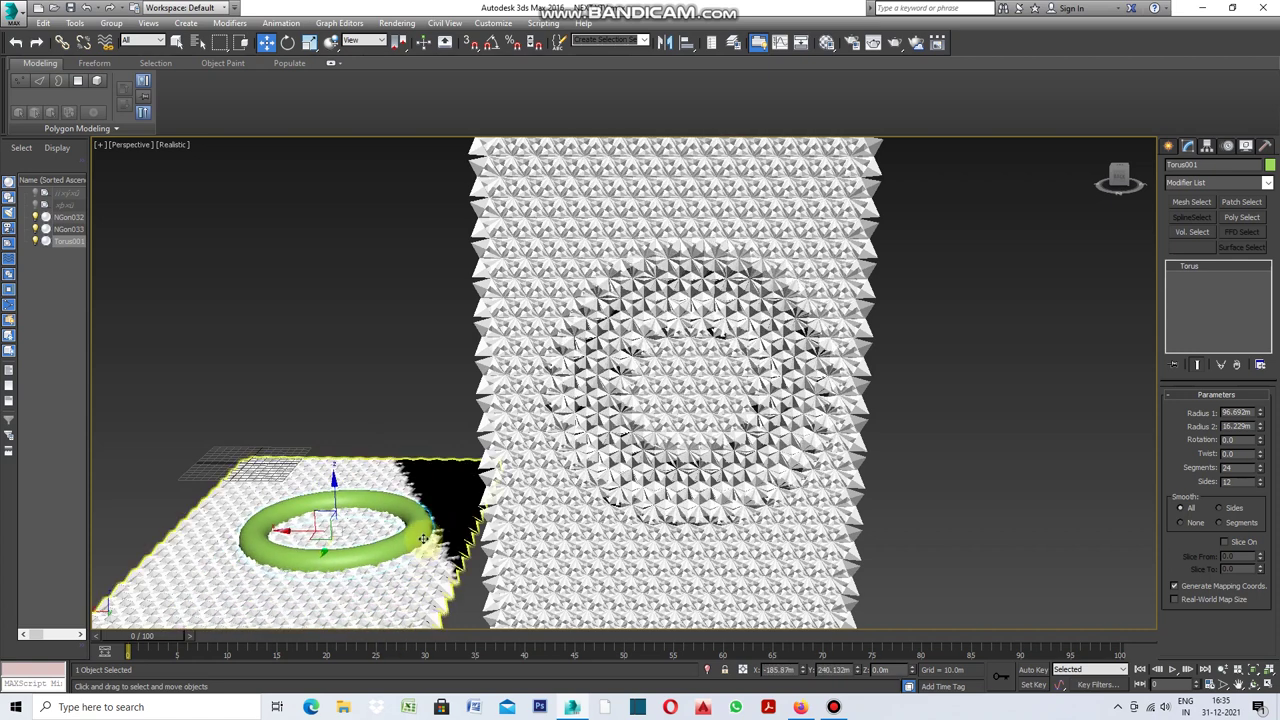
{"action": "left_click", "coordinate": [326, 543]}
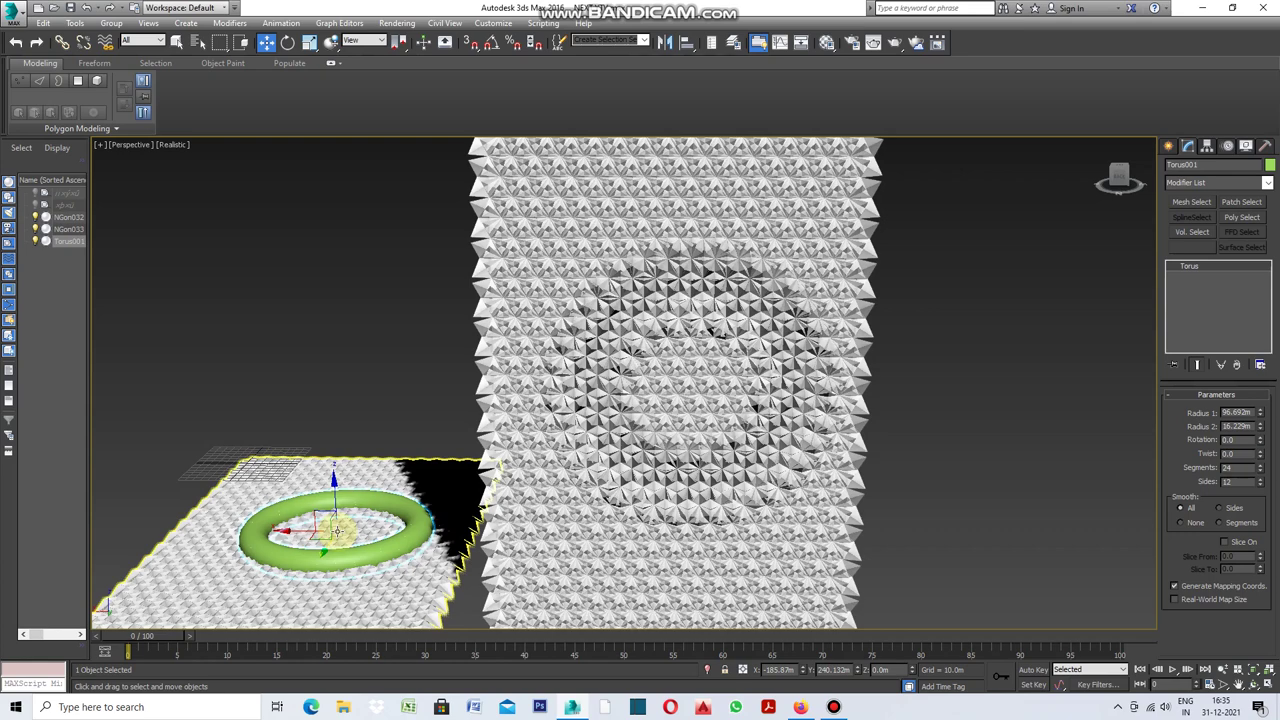
{"action": "mouse_move", "coordinate": [326, 543]}
{"action": "left_mouse_down"}
{"action": "mouse_move", "coordinate": [346, 524]}
{"action": "mouse_move", "coordinate": [337, 563]}
{"action": "mouse_move", "coordinate": [372, 486]}
{"action": "mouse_move", "coordinate": [340, 580]}
{"action": "mouse_move", "coordinate": [240, 465]}
{"action": "mouse_move", "coordinate": [250, 448]}
{"action": "mouse_move", "coordinate": [300, 455]}
{"action": "mouse_move", "coordinate": [218, 454]}
{"action": "mouse_move", "coordinate": [252, 456]}
{"action": "mouse_move", "coordinate": [234, 451]}
{"action": "left_mouse_up"}
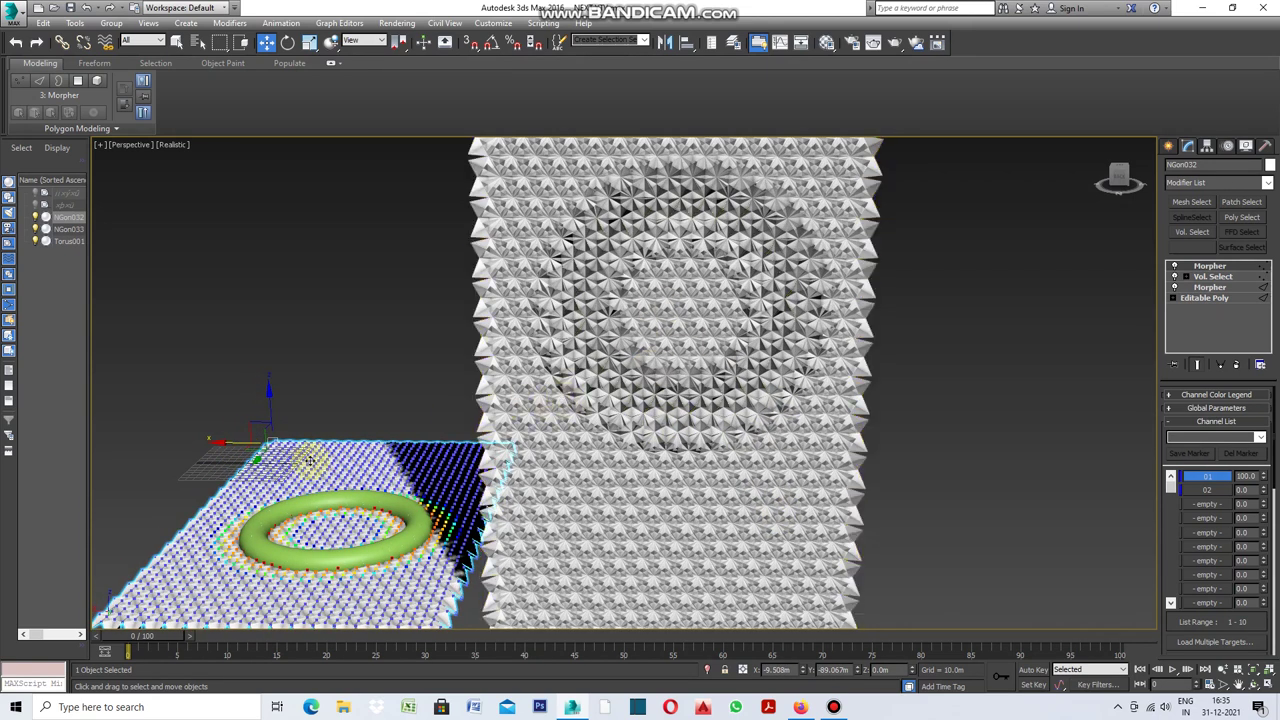
Face the panel head-on and shift the NGon032 plane with the torus to relocate the ring
{"action": "middle_click_drag", "start_coordinate": [310, 460], "coordinate": [397, 352], "text": "alt"}
{"action": "scroll", "coordinate": [404, 354], "scroll_direction": "down", "scroll_amount": 3}
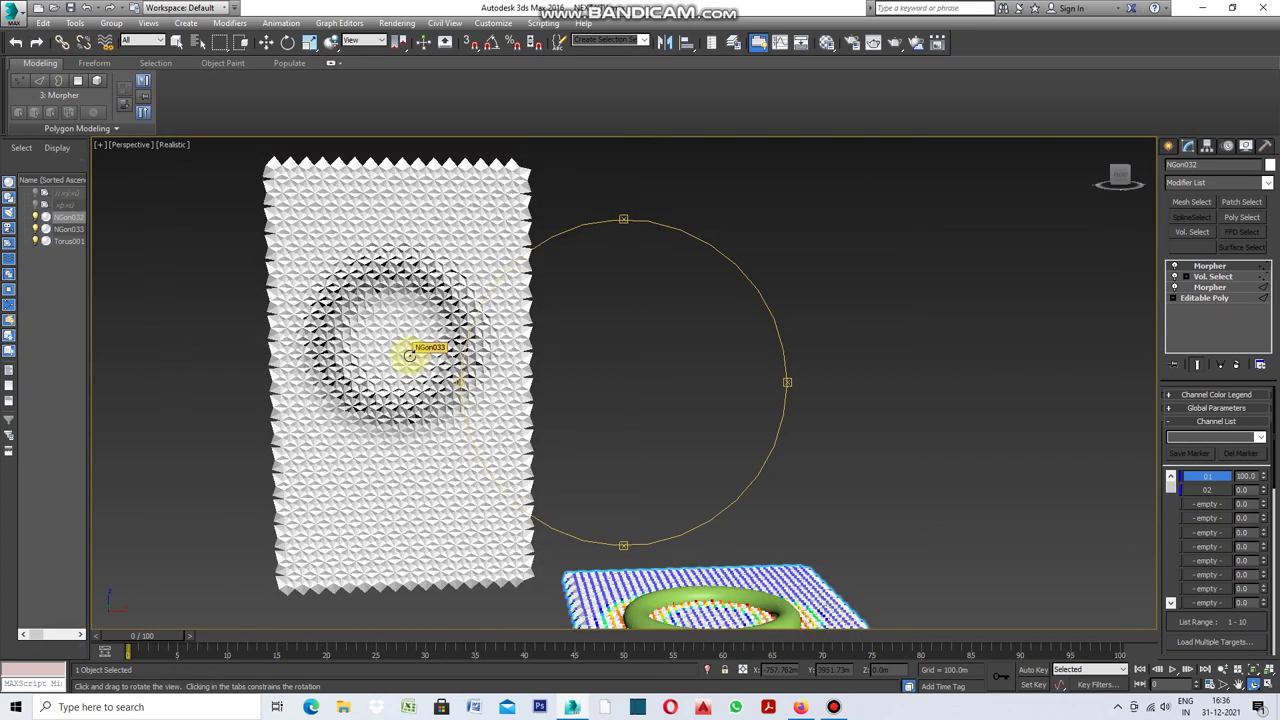
{"action": "left_click_drag", "start_coordinate": [740, 628], "coordinate": [708, 603]}
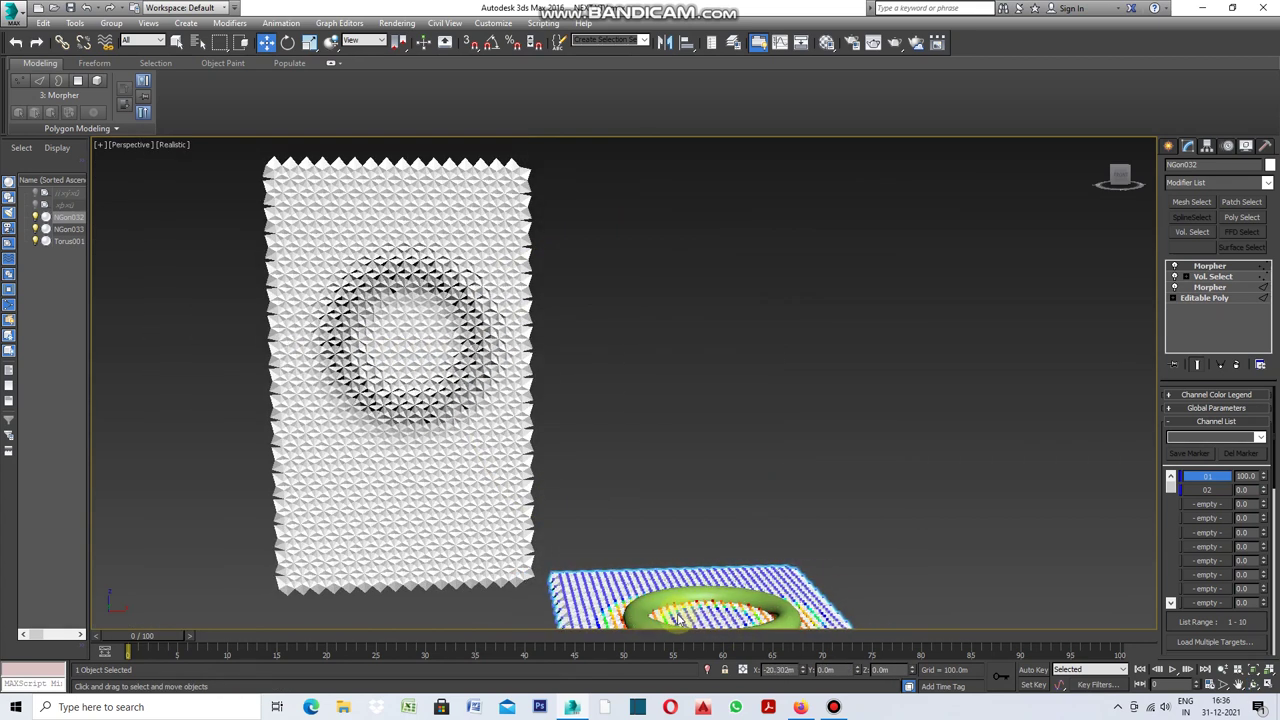
{"action": "scroll", "coordinate": [686, 471], "scroll_direction": "down", "scroll_amount": 4}
{"action": "scroll", "coordinate": [700, 480], "scroll_direction": "down", "scroll_amount": 2}
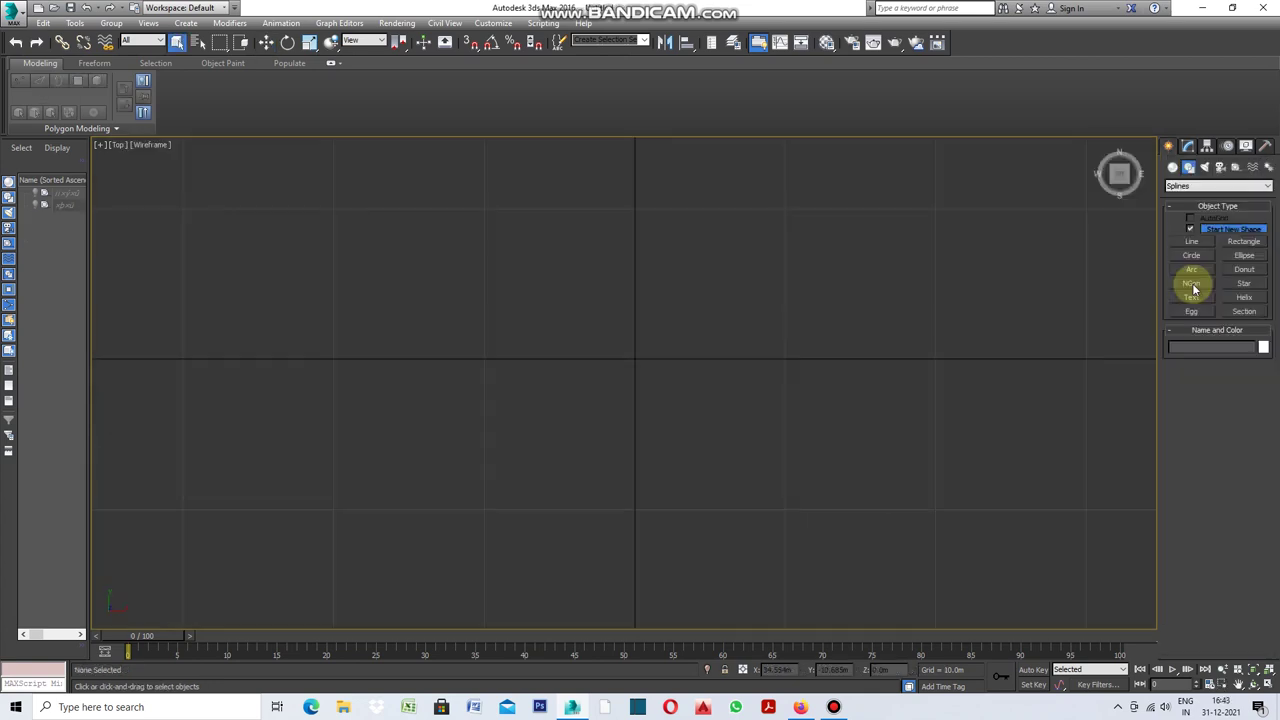
{"action": "left_click", "coordinate": [1191, 283]}
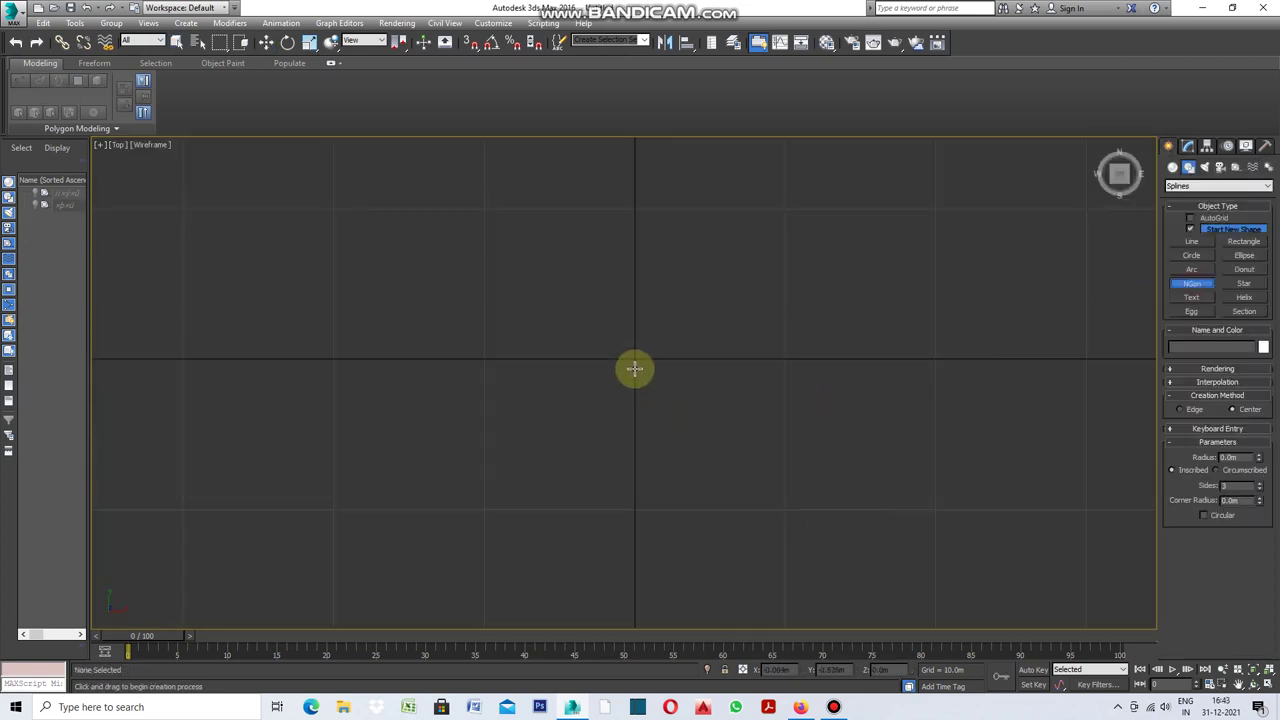
Draw a 3-sided NGon001 in the Top view and rotate it so one tip points straight up
{"action": "left_click_drag", "start_coordinate": [636, 358], "coordinate": [586, 412]}
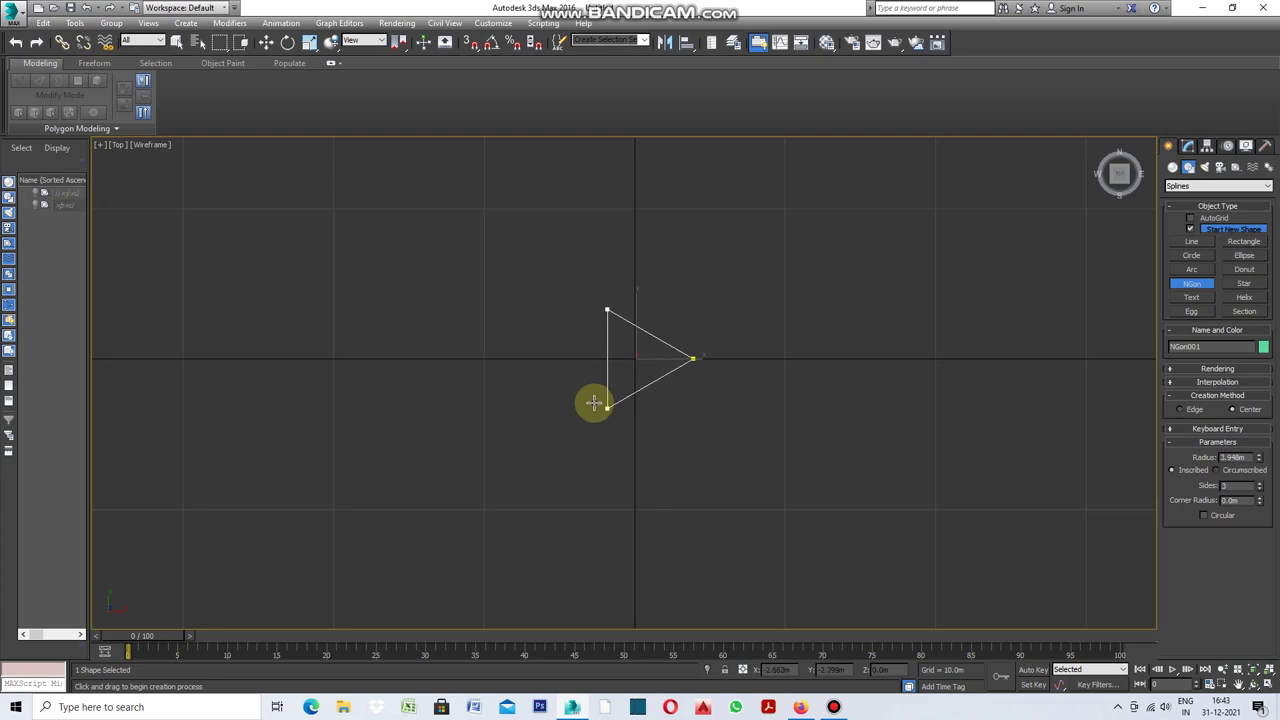
{"action": "scroll", "coordinate": [660, 374], "scroll_direction": "up", "scroll_amount": 2}
{"action": "left_click", "coordinate": [287, 42]}
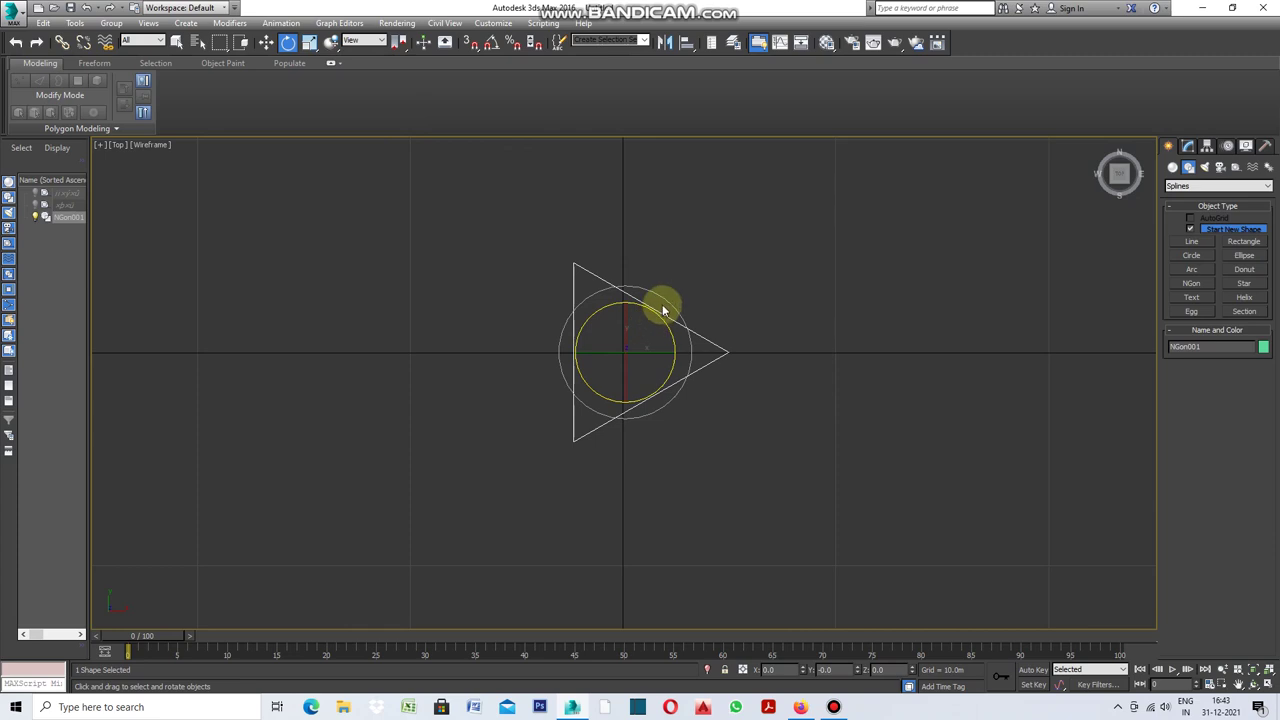
{"action": "left_click_drag", "start_coordinate": [664, 300], "coordinate": [684, 345]}
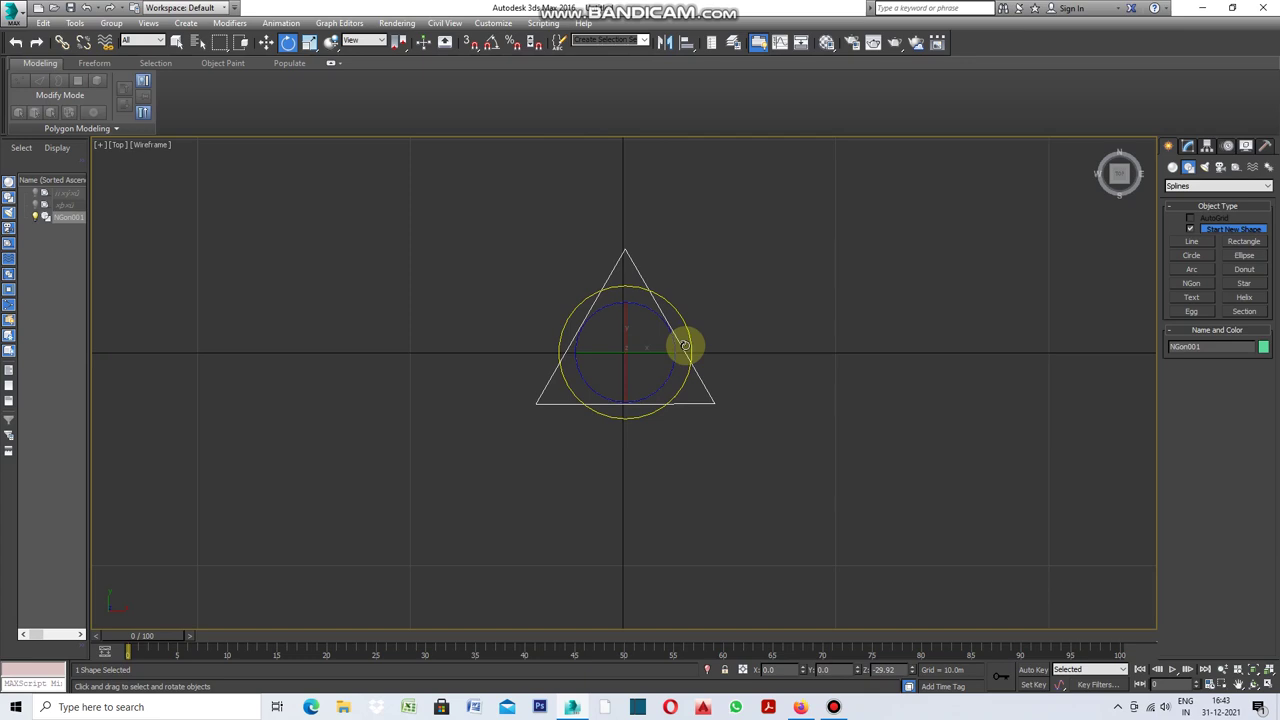
{"action": "key", "text": "w"}
{"action": "scroll", "coordinate": [756, 302], "scroll_direction": "up", "scroll_amount": 2}
{"action": "left_click_drag", "start_coordinate": [764, 298], "coordinate": [722, 383]}
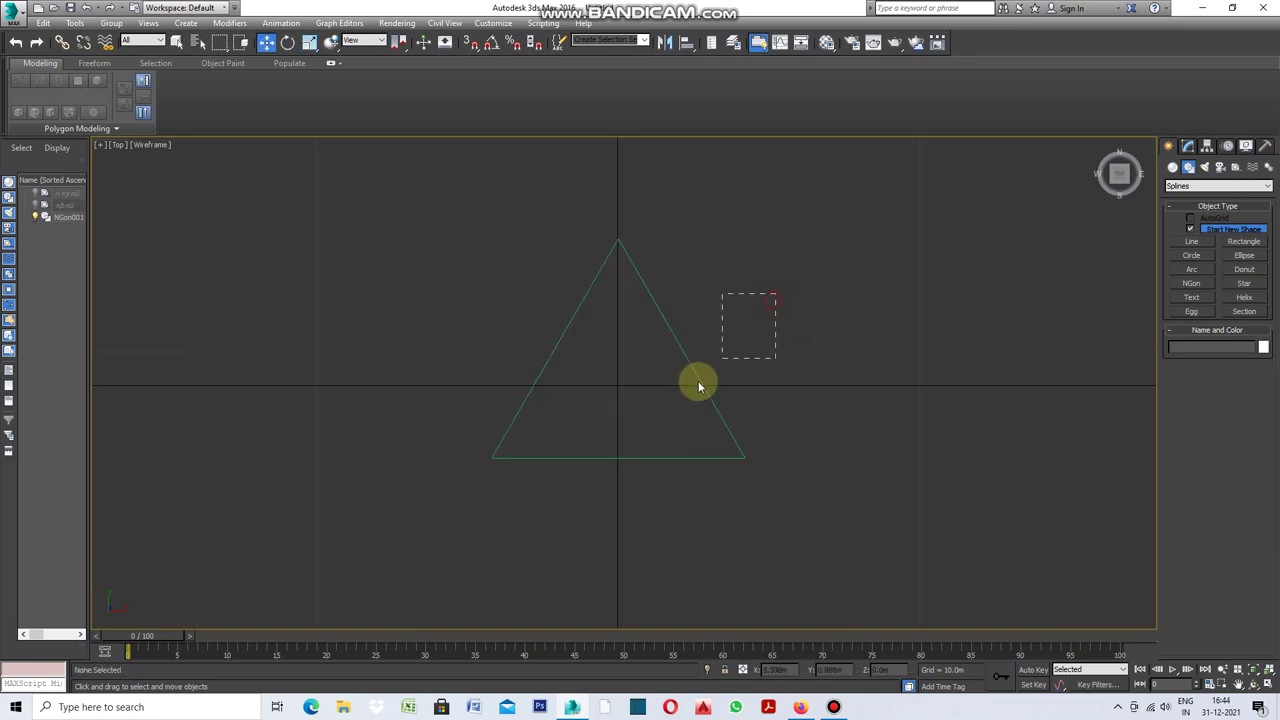
Convert NGon001 to an Editable Poly and select its triangular face
{"action": "right_click", "coordinate": [757, 354]}
{"action": "mouse_move", "coordinate": [781, 482]}
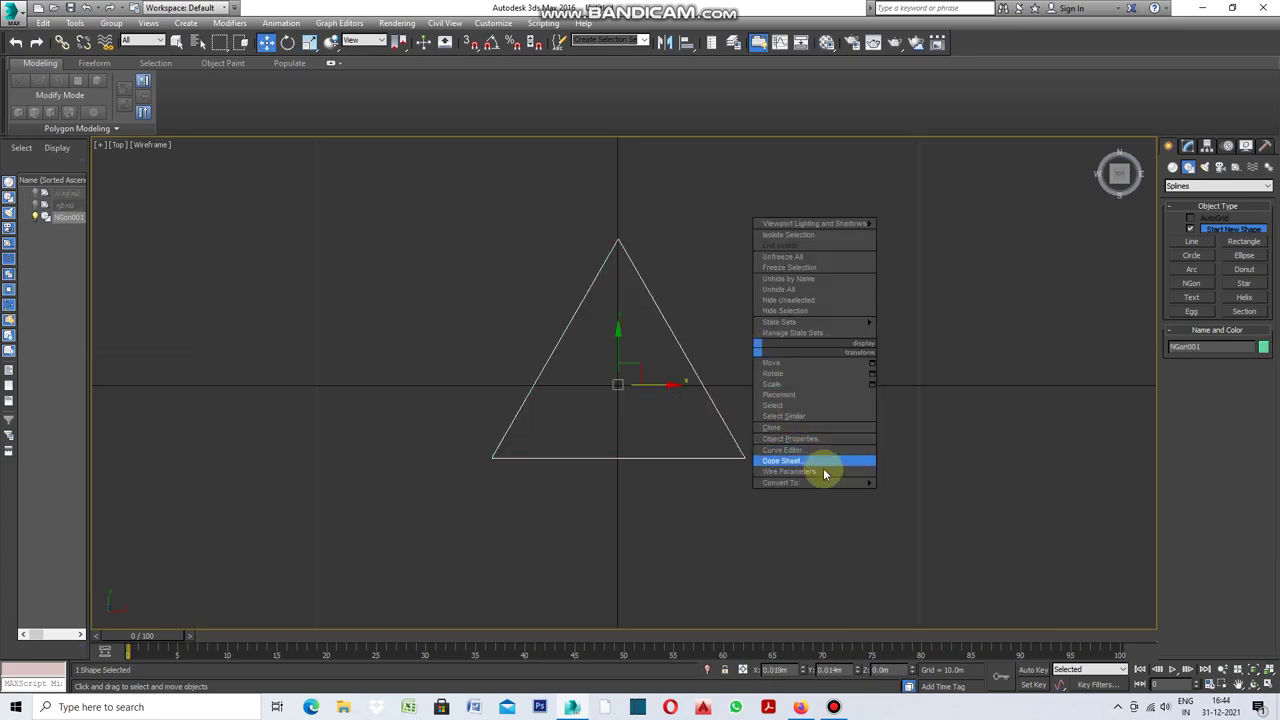
{"action": "left_click", "coordinate": [925, 504]}
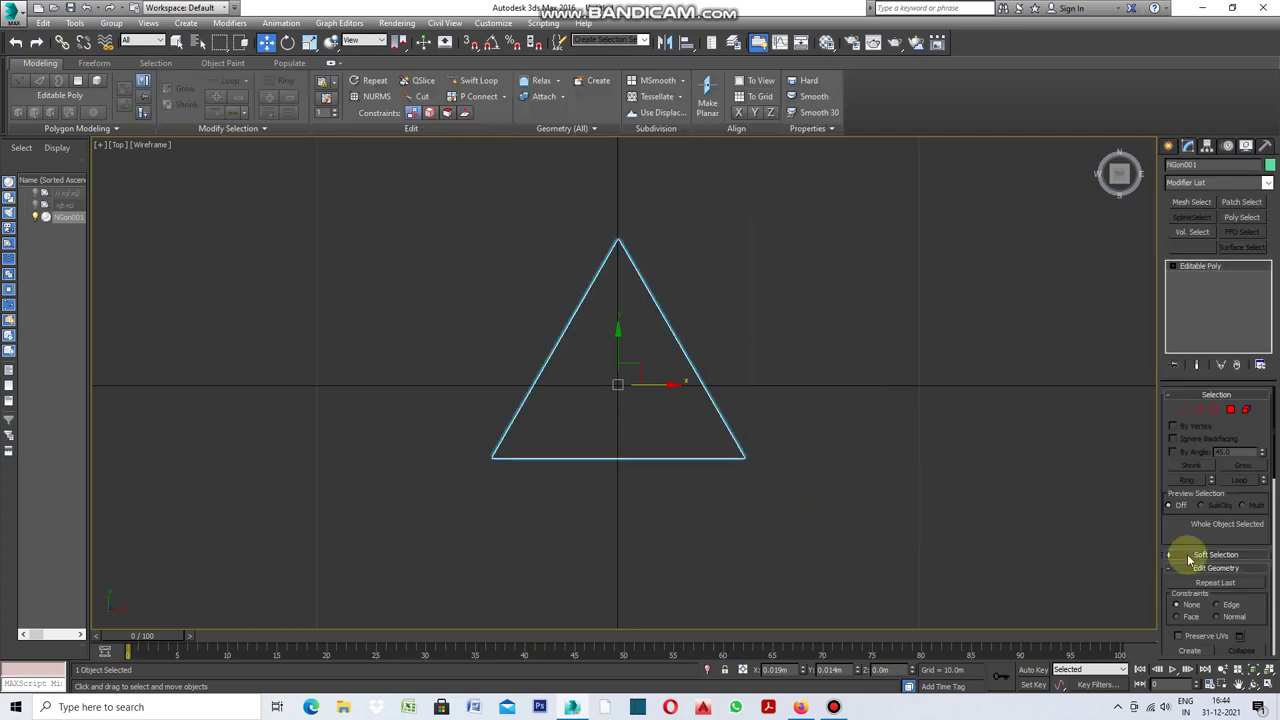
{"action": "left_click", "coordinate": [1229, 411]}
{"action": "left_click_drag", "start_coordinate": [929, 220], "coordinate": [392, 568]}
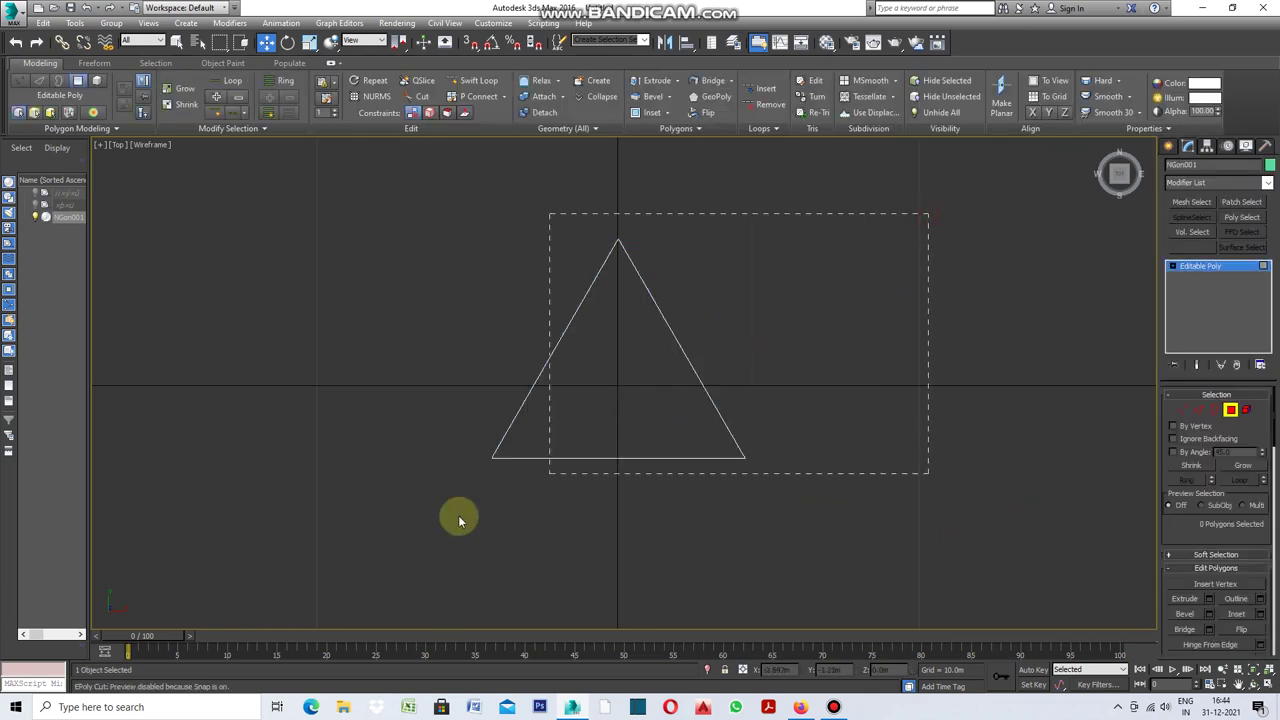
Inset the face by about 2.3 m and collapse the inner face into a centre vertex
{"action": "left_click", "coordinate": [1247, 615]}
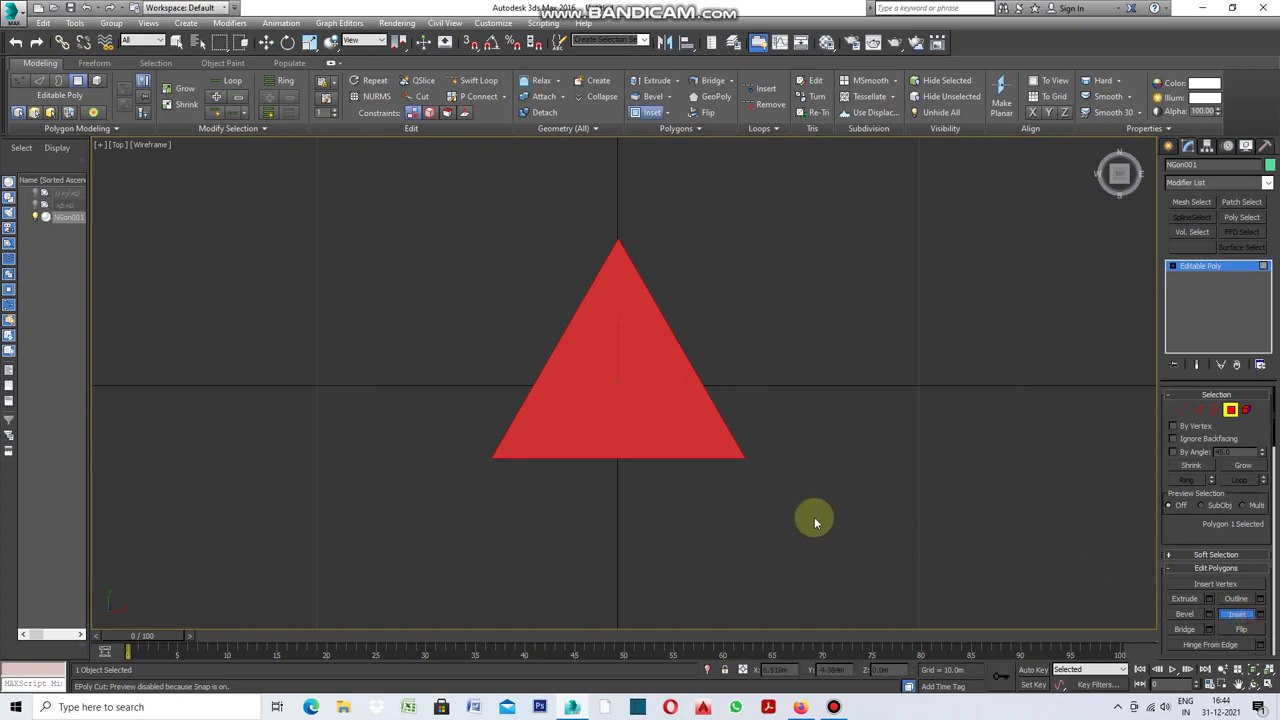
{"action": "left_click", "coordinate": [1260, 617]}
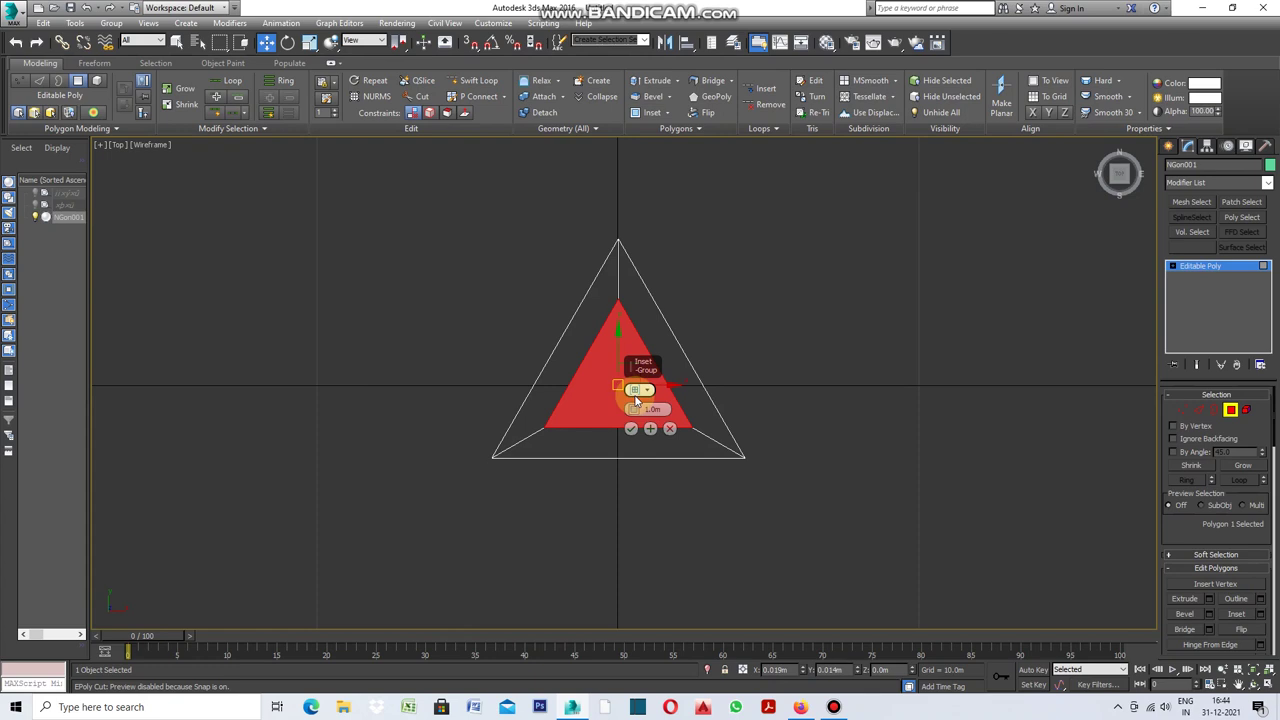
{"action": "left_click_drag", "start_coordinate": [634, 408], "coordinate": [638, 372]}
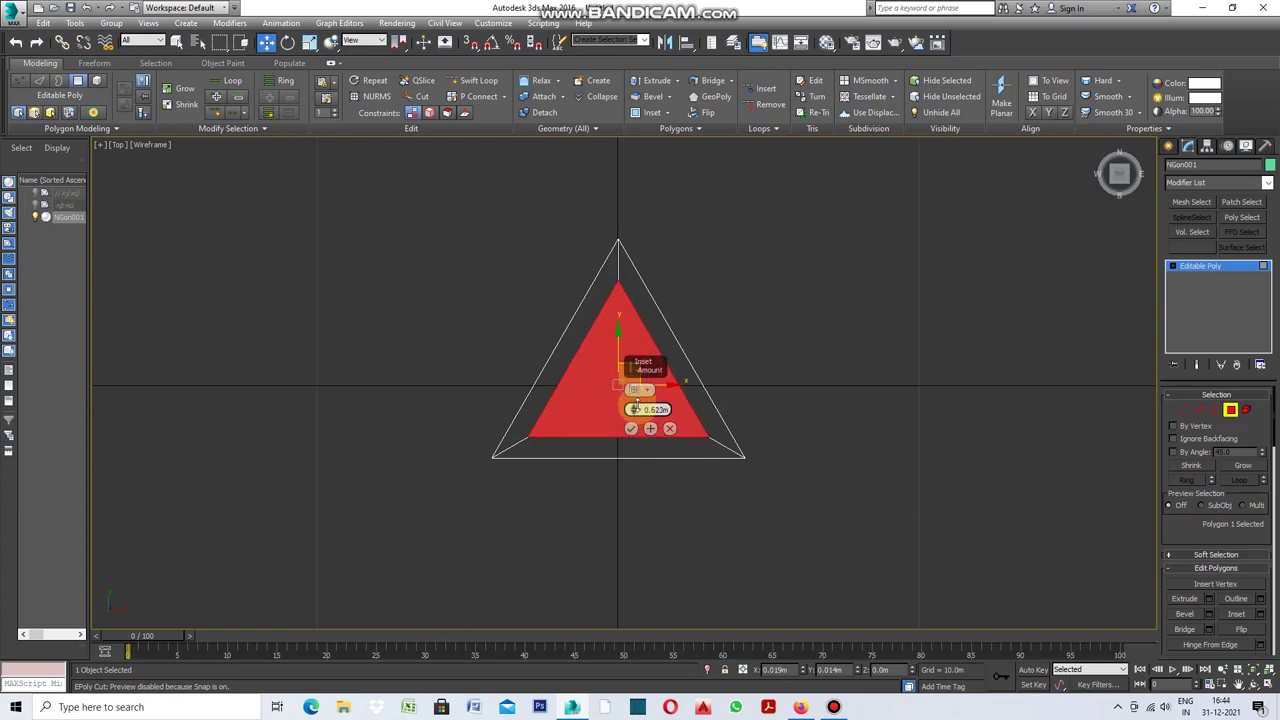
{"action": "left_click", "coordinate": [630, 428]}
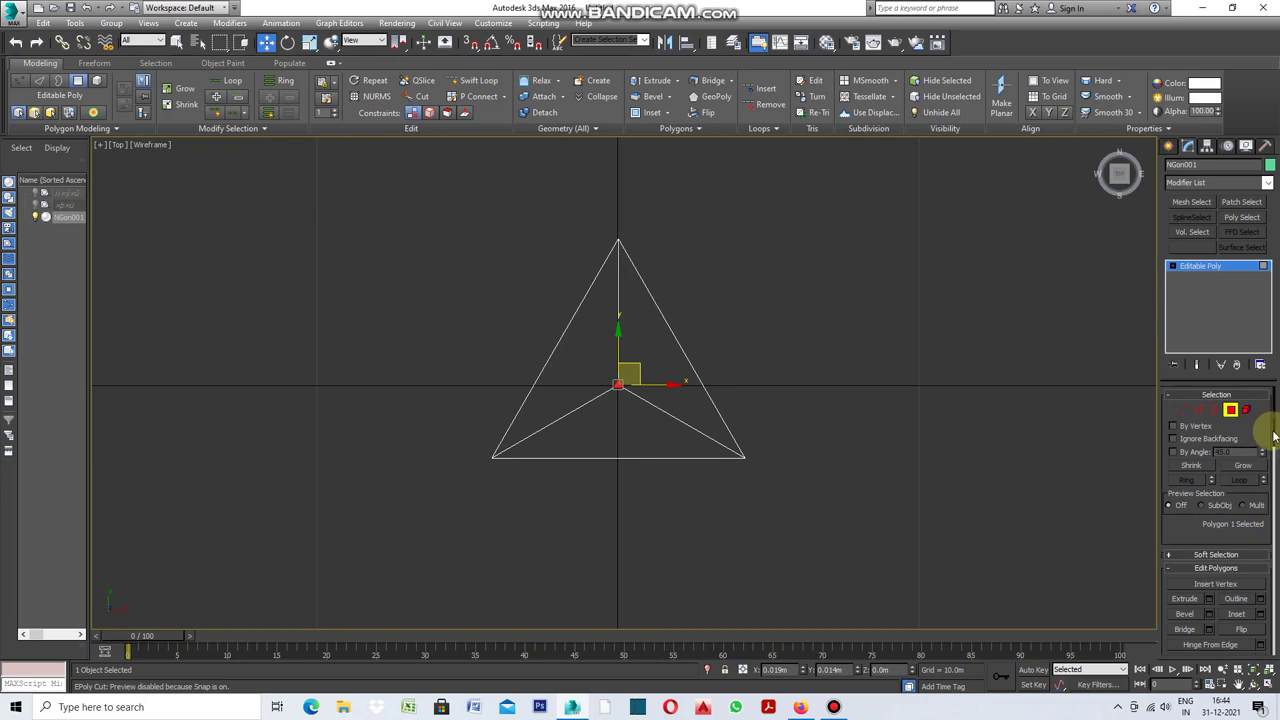
{"action": "left_click_drag", "start_coordinate": [1275, 435], "coordinate": [1273, 505]}
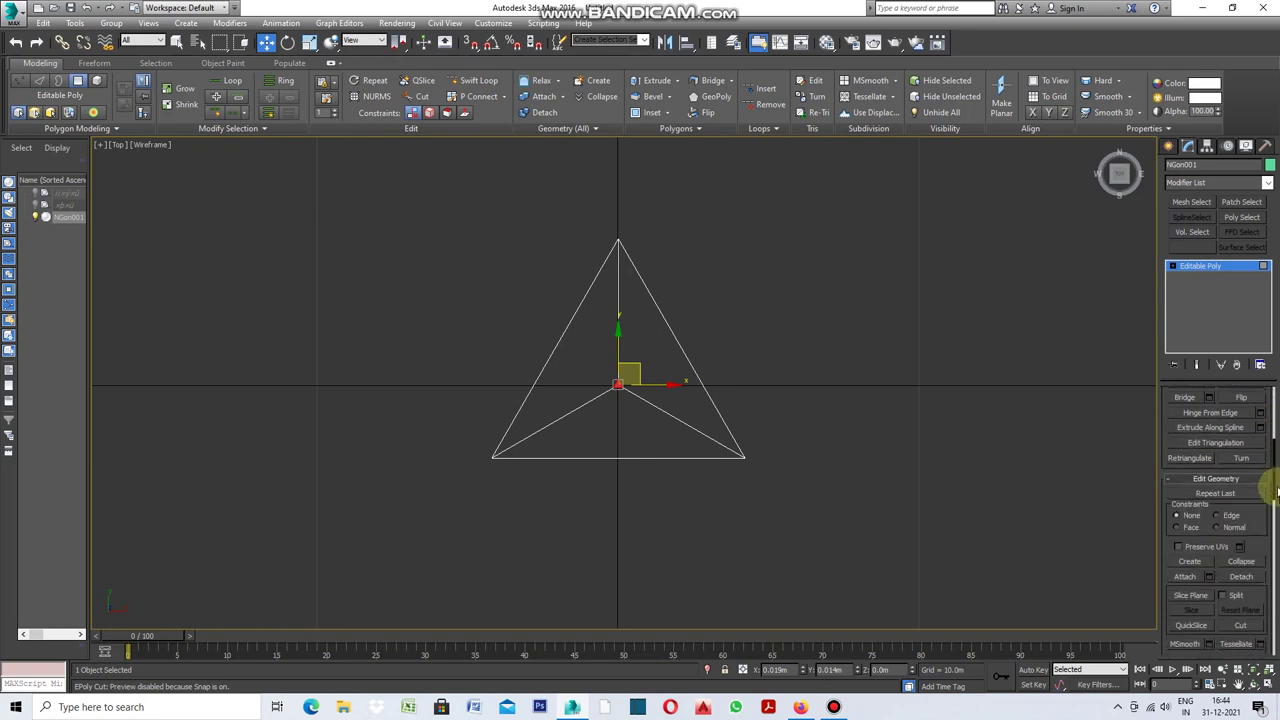
{"action": "left_click", "coordinate": [1250, 564]}
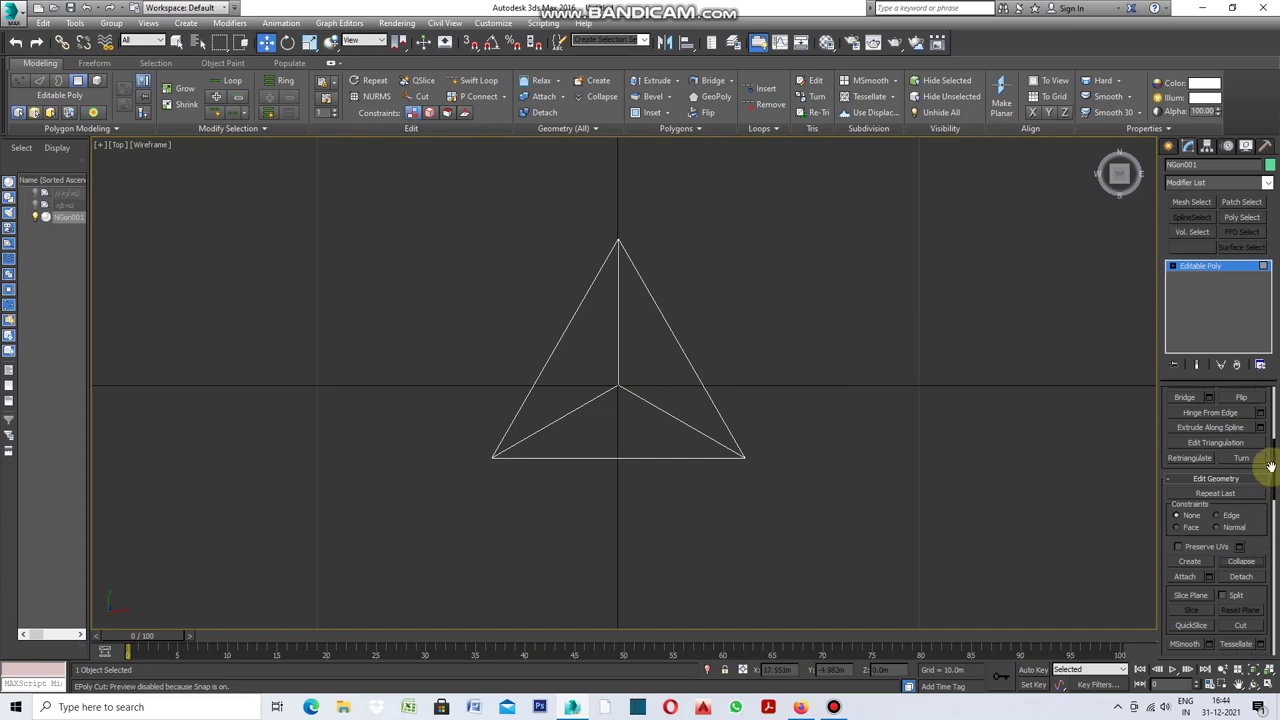
{"action": "left_click_drag", "start_coordinate": [1275, 467], "coordinate": [1271, 393]}
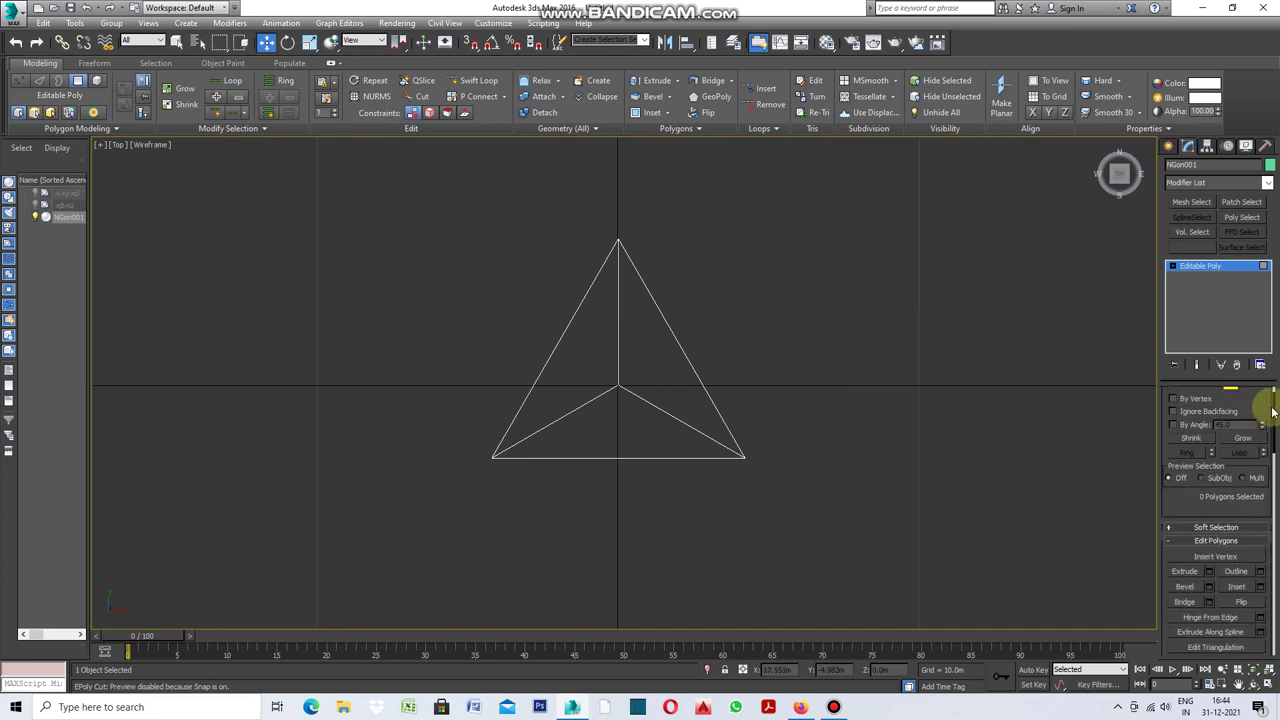
With 3D Snap on, cut an edge from the centre vertex to the bottom edge's midpoint
{"action": "left_click", "coordinate": [1182, 409]}
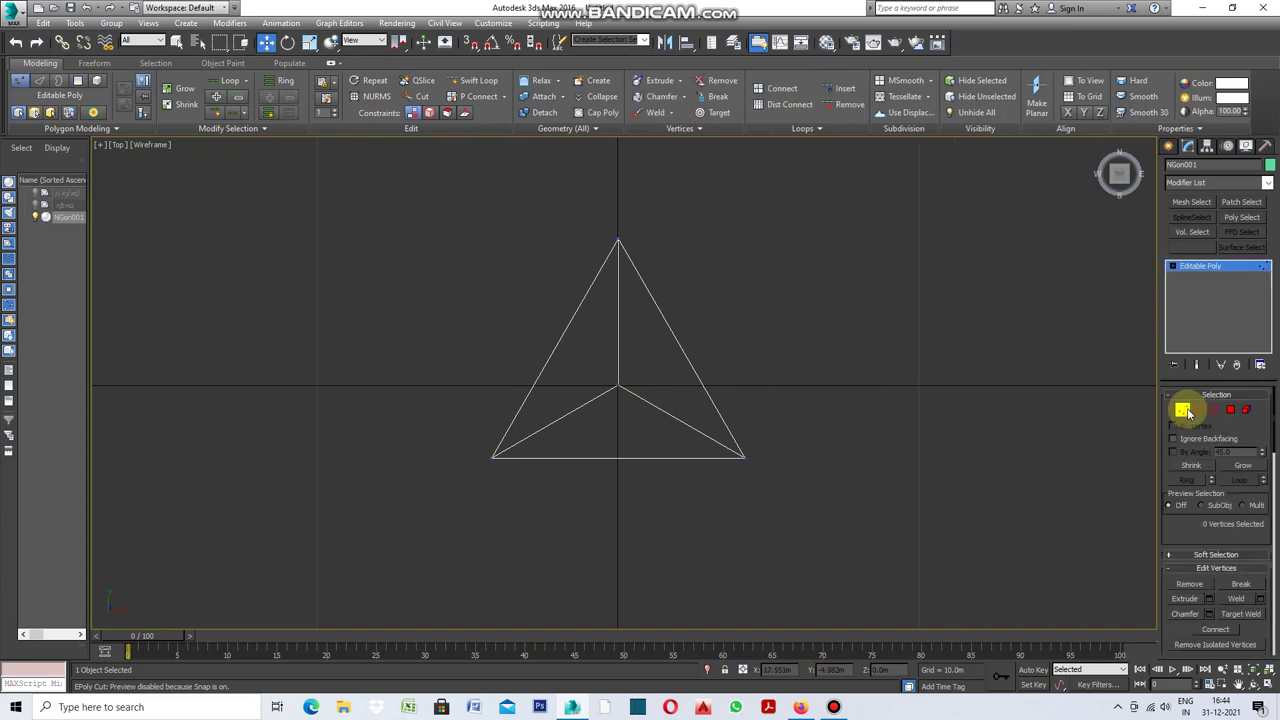
{"action": "left_click", "coordinate": [470, 45]}
{"action": "left_click", "coordinate": [424, 99]}
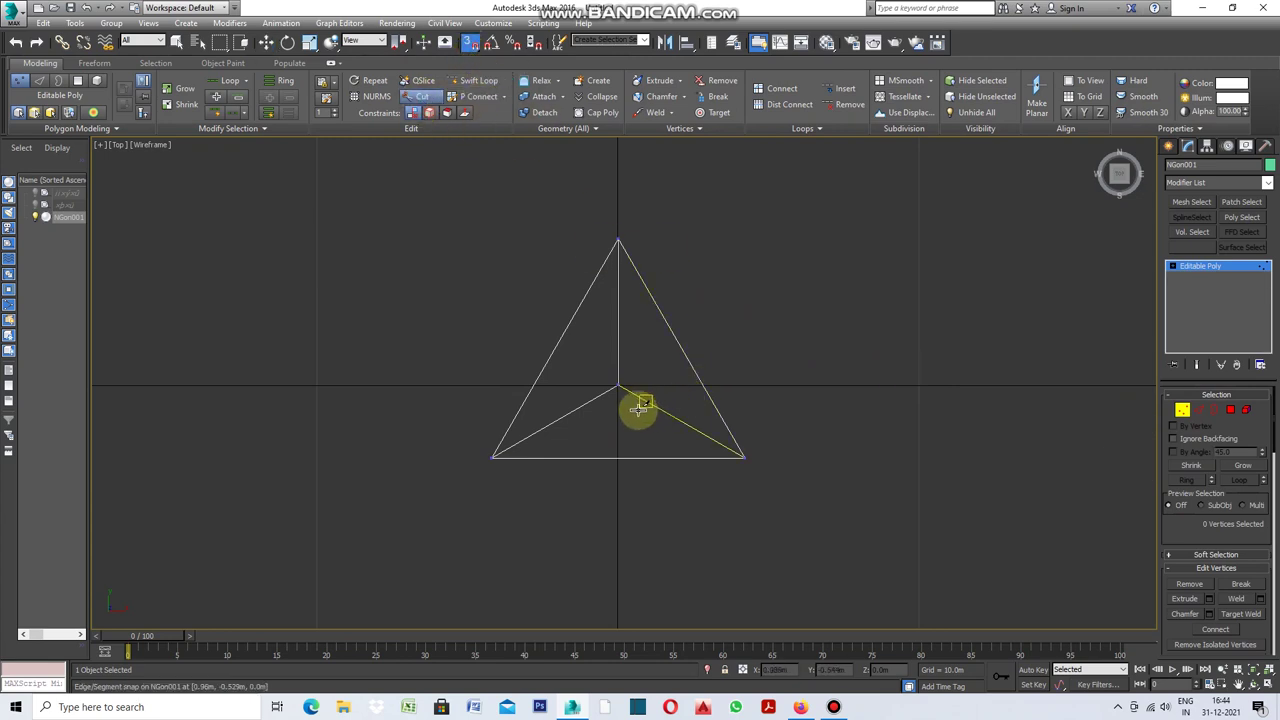
{"action": "scroll", "coordinate": [640, 405], "scroll_direction": "up", "scroll_amount": 2}
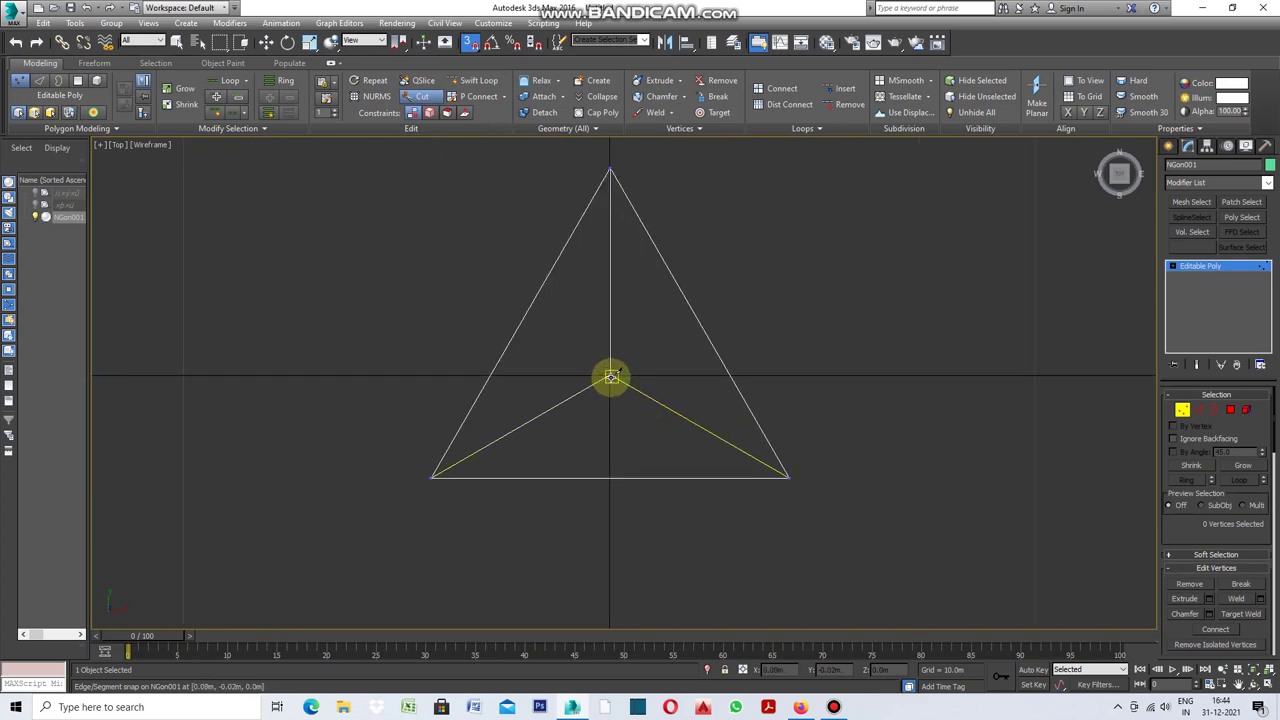
{"action": "right_click", "coordinate": [610, 478]}
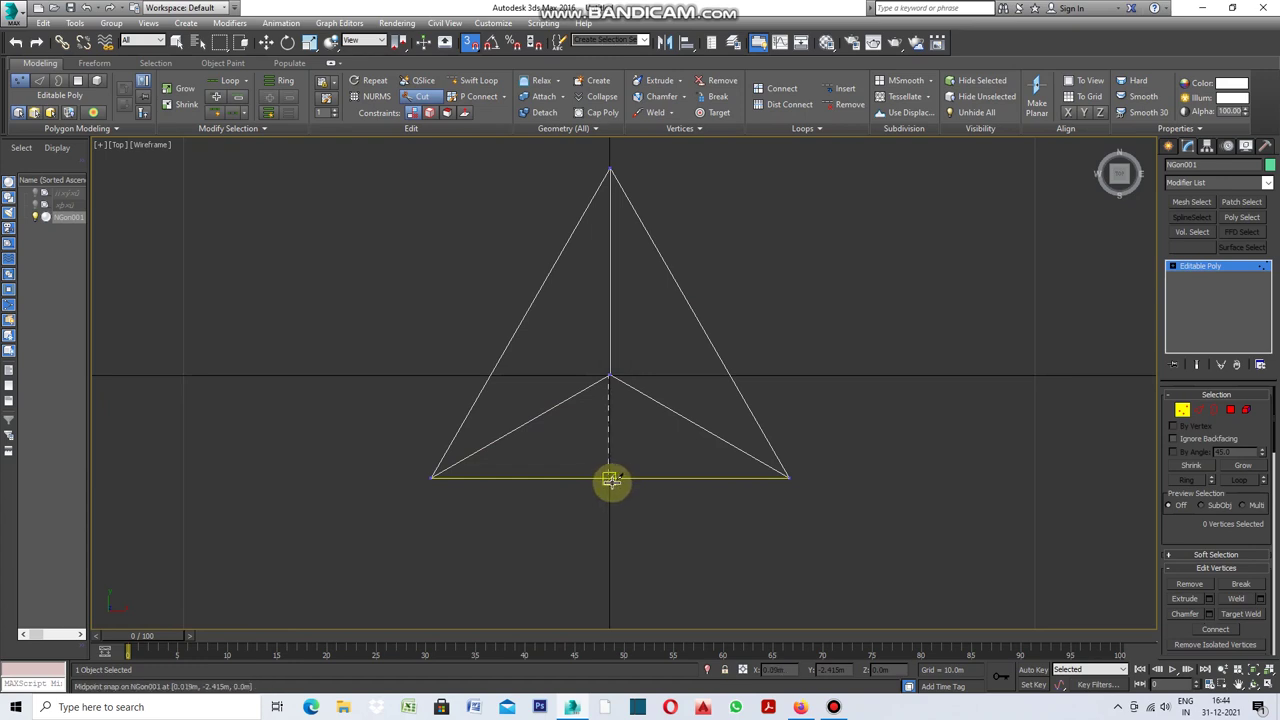
{"action": "scroll", "coordinate": [612, 490], "scroll_direction": "up", "scroll_amount": 2}
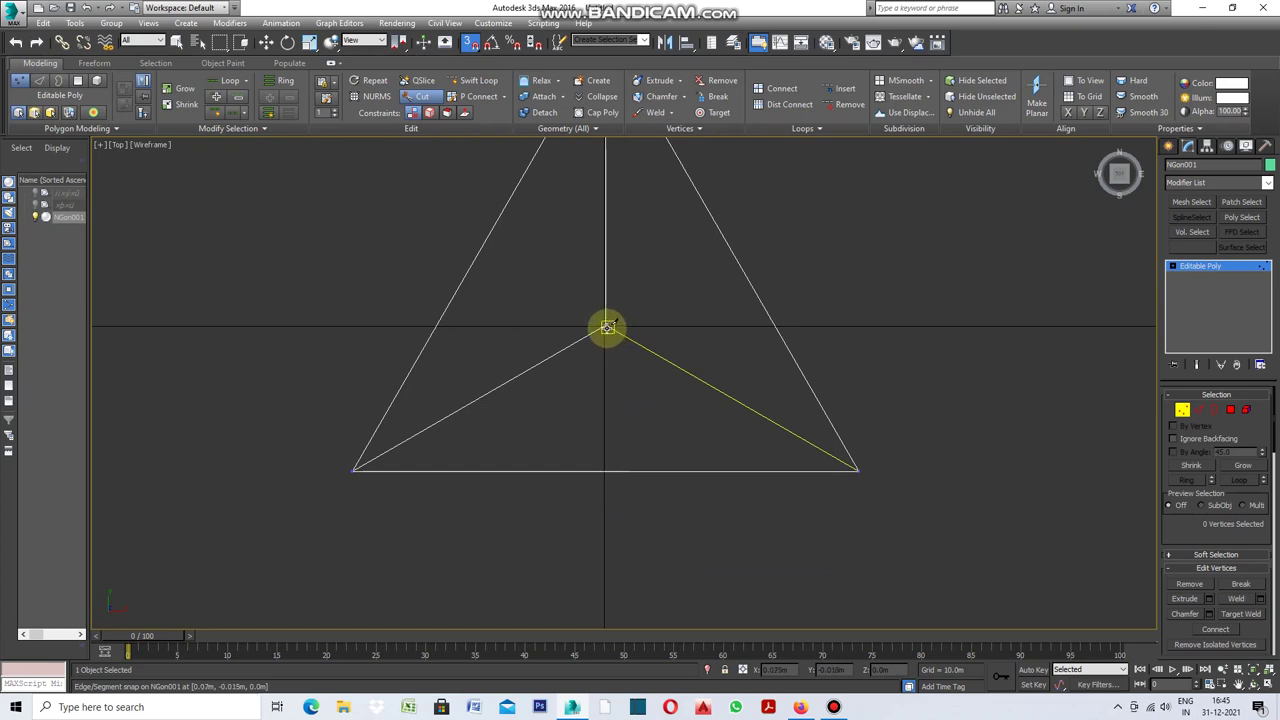
{"action": "left_click", "coordinate": [606, 327]}
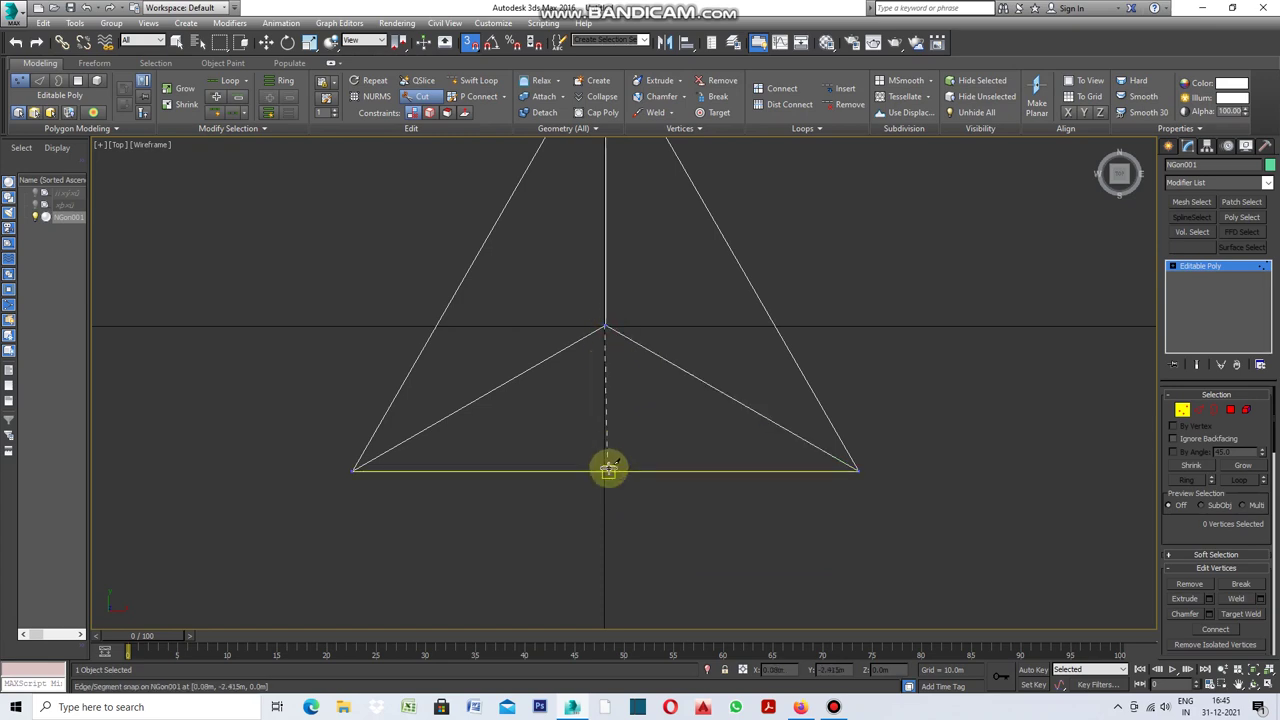
{"action": "left_click", "coordinate": [605, 470]}
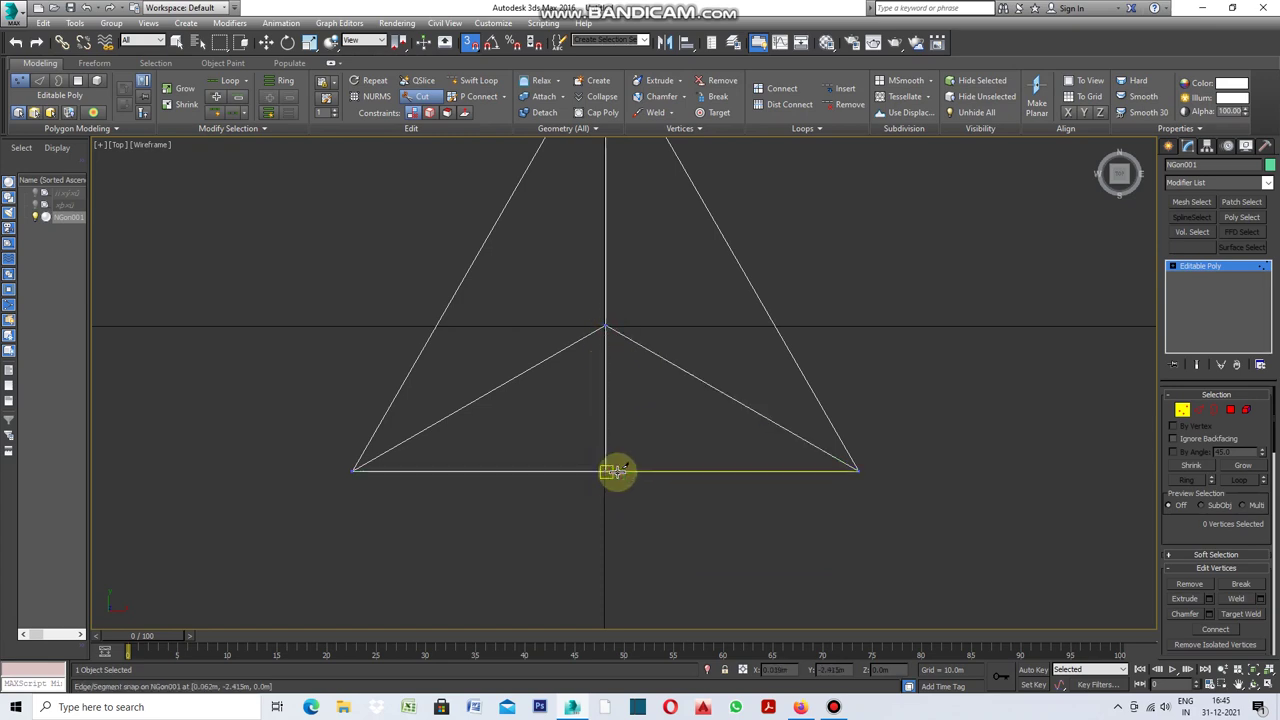
{"action": "right_click", "coordinate": [660, 494]}
{"action": "scroll", "coordinate": [594, 323], "scroll_direction": "up", "scroll_amount": 2}
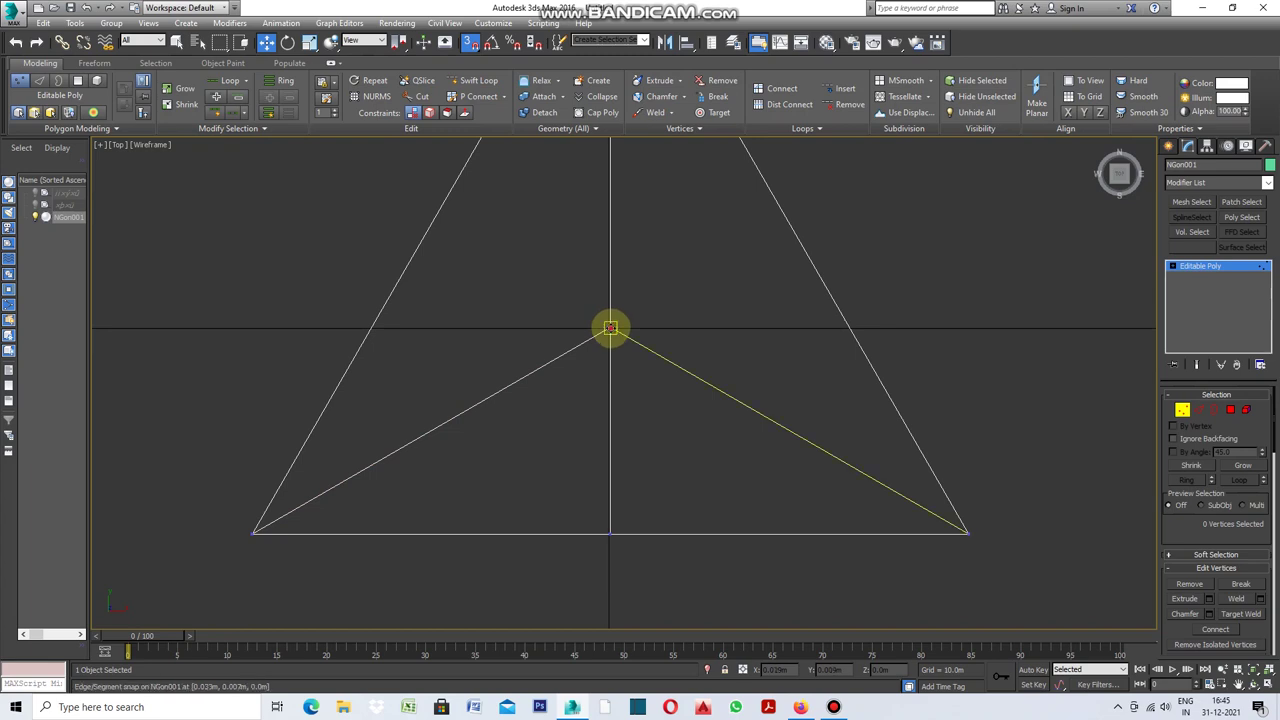
Cut an edge from the centre vertex to the midpoint of the triangle's left side
{"action": "left_click", "coordinate": [610, 328]}
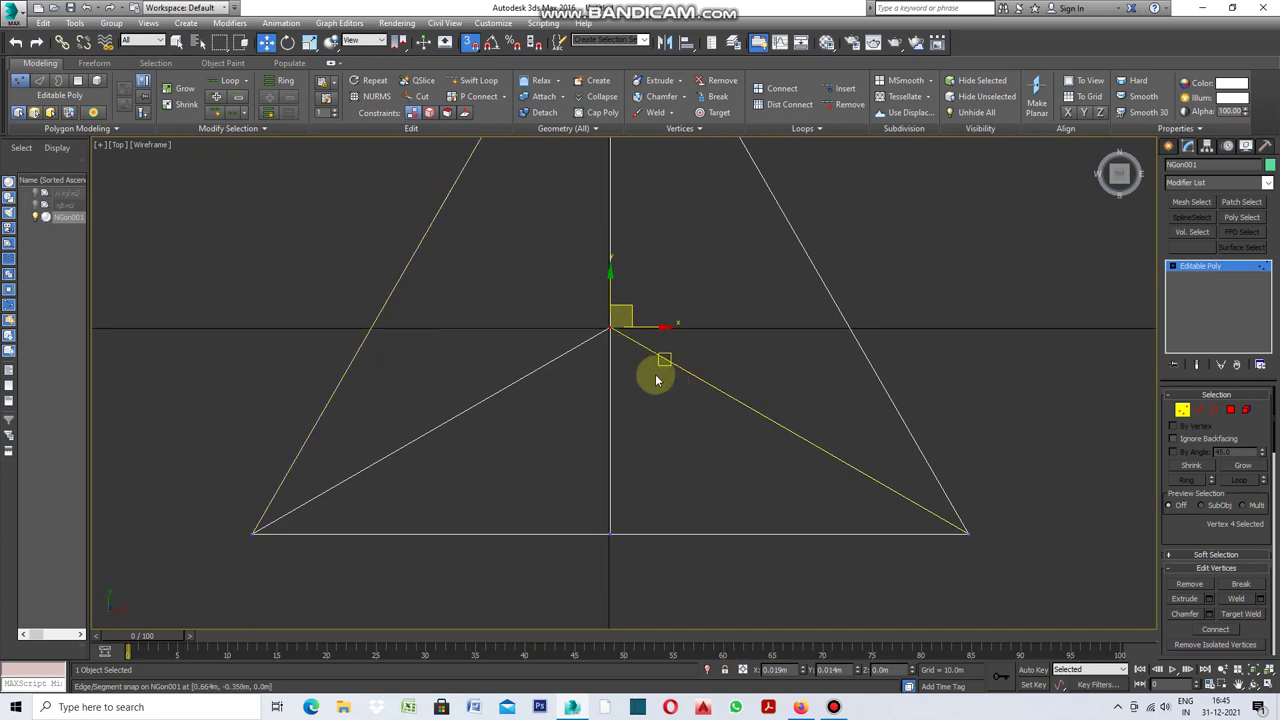
{"action": "scroll", "coordinate": [647, 367], "scroll_direction": "down", "scroll_amount": 2}
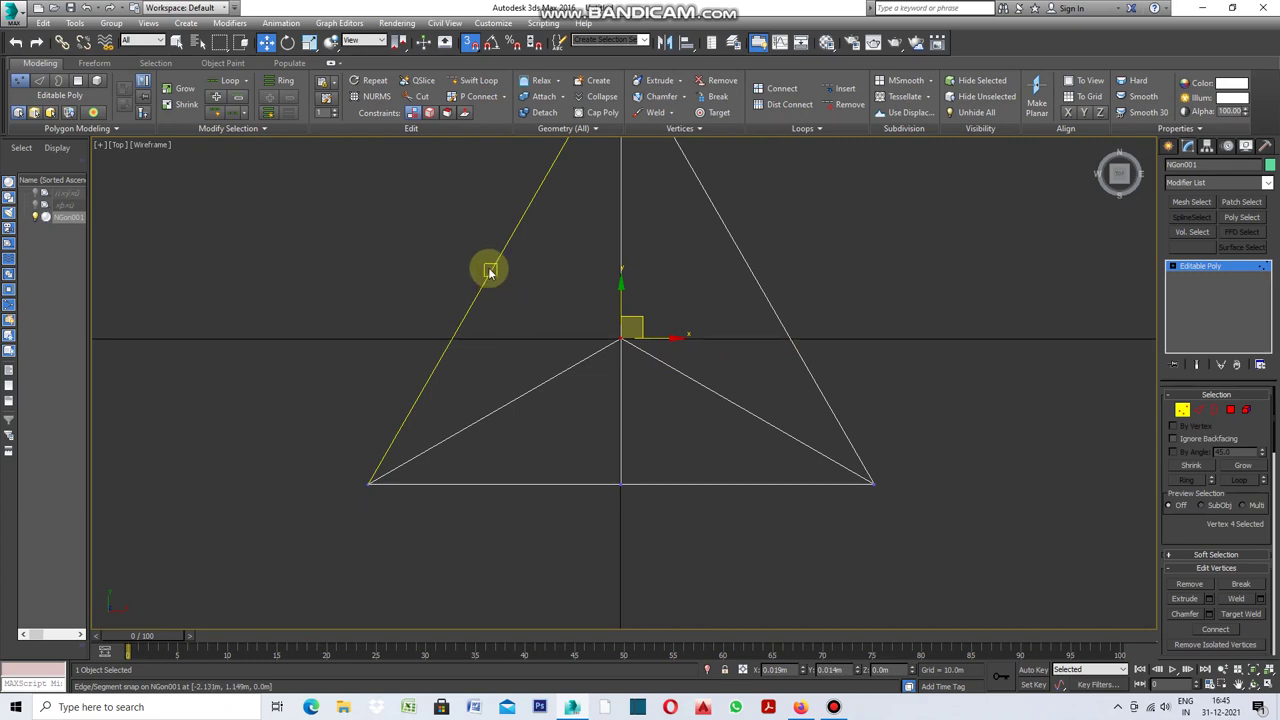
{"action": "left_click", "coordinate": [493, 272]}
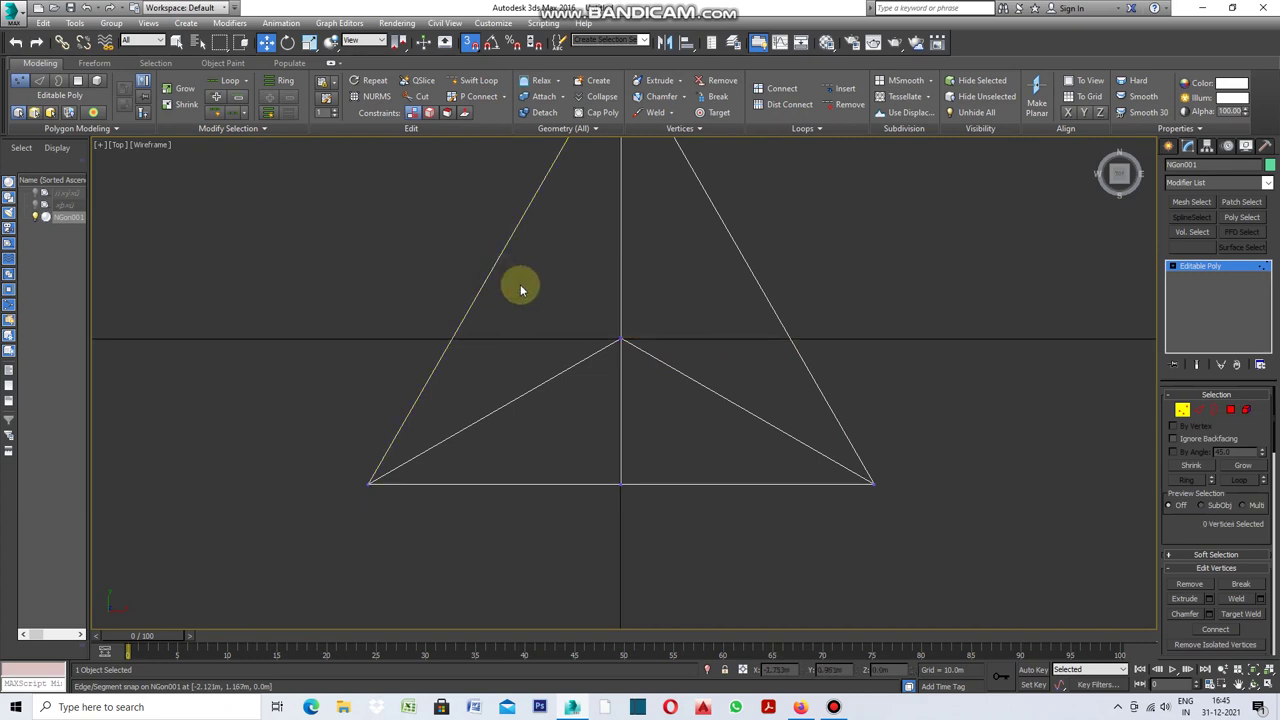
{"action": "left_click", "coordinate": [620, 340]}
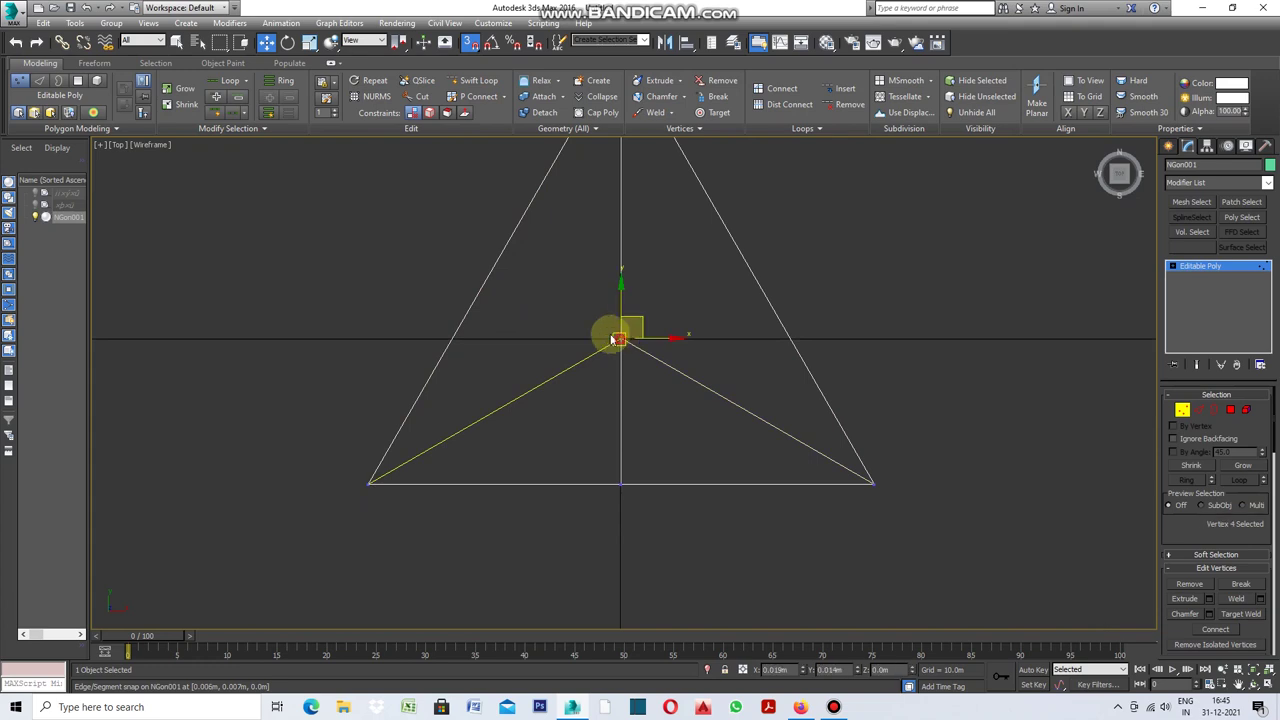
{"action": "left_click", "coordinate": [490, 276]}
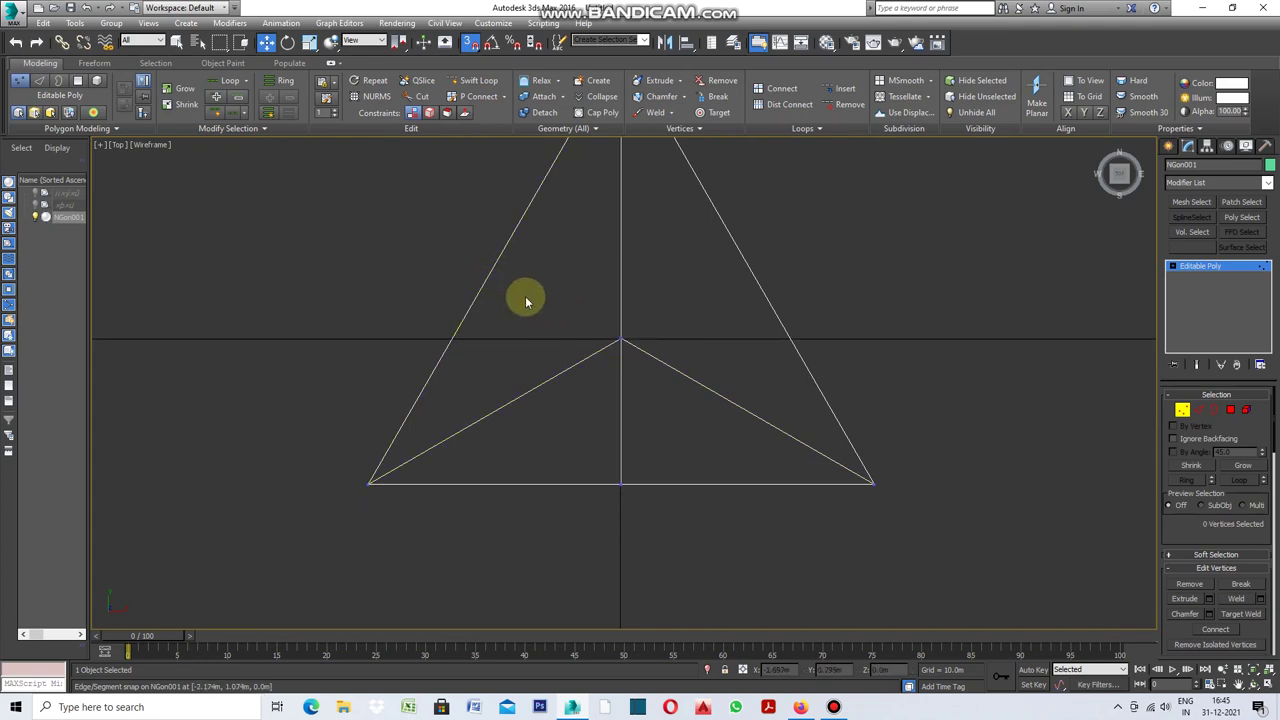
{"action": "key", "text": "alt+c"}
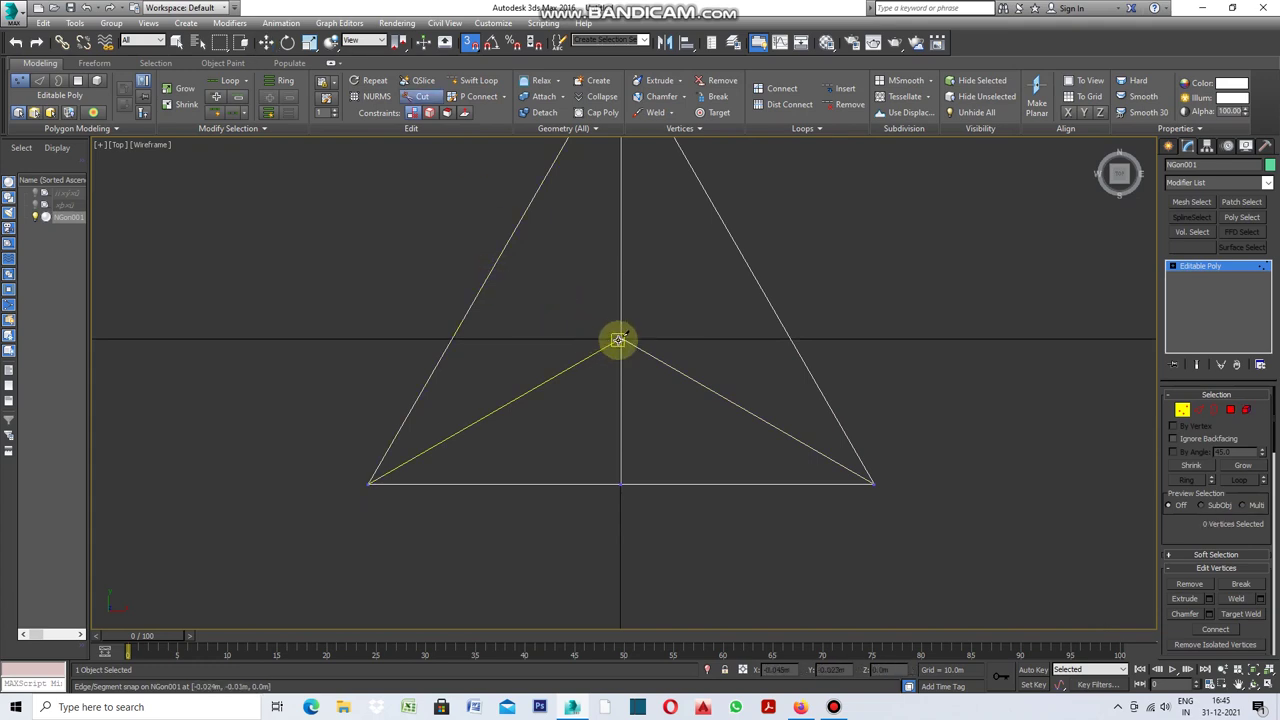
{"action": "left_click", "coordinate": [620, 340]}
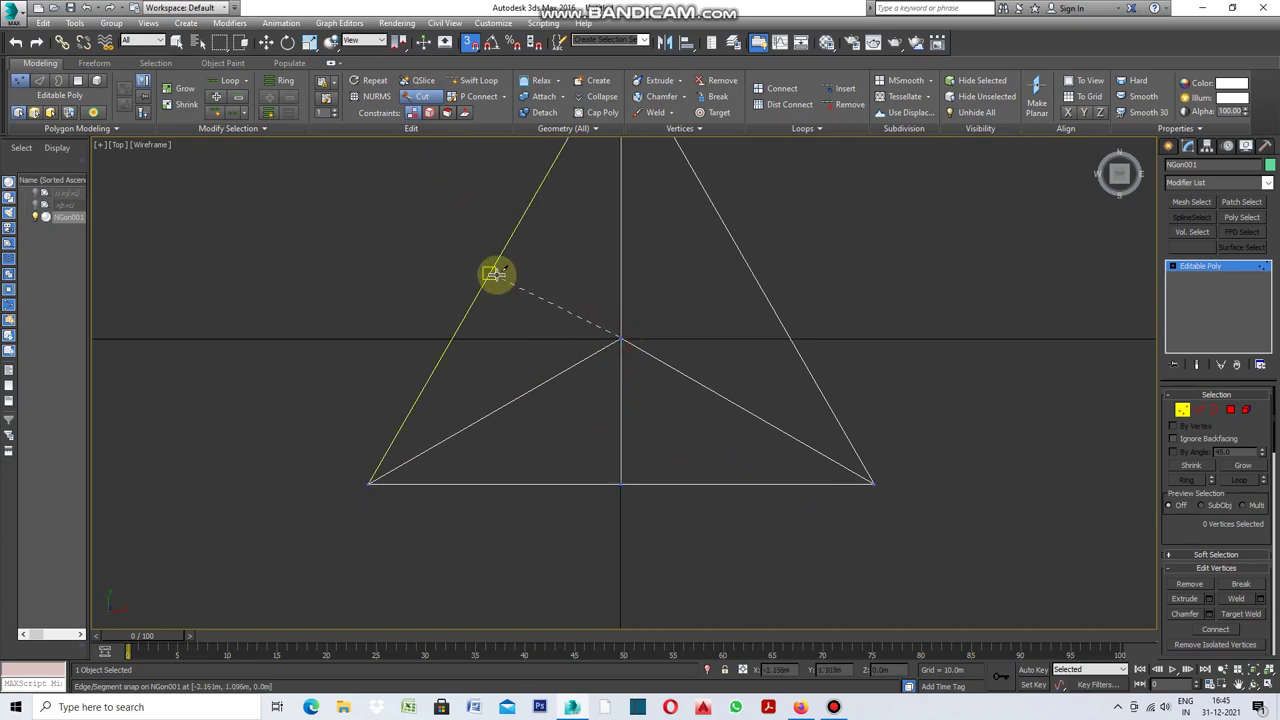
{"action": "left_click", "coordinate": [495, 265]}
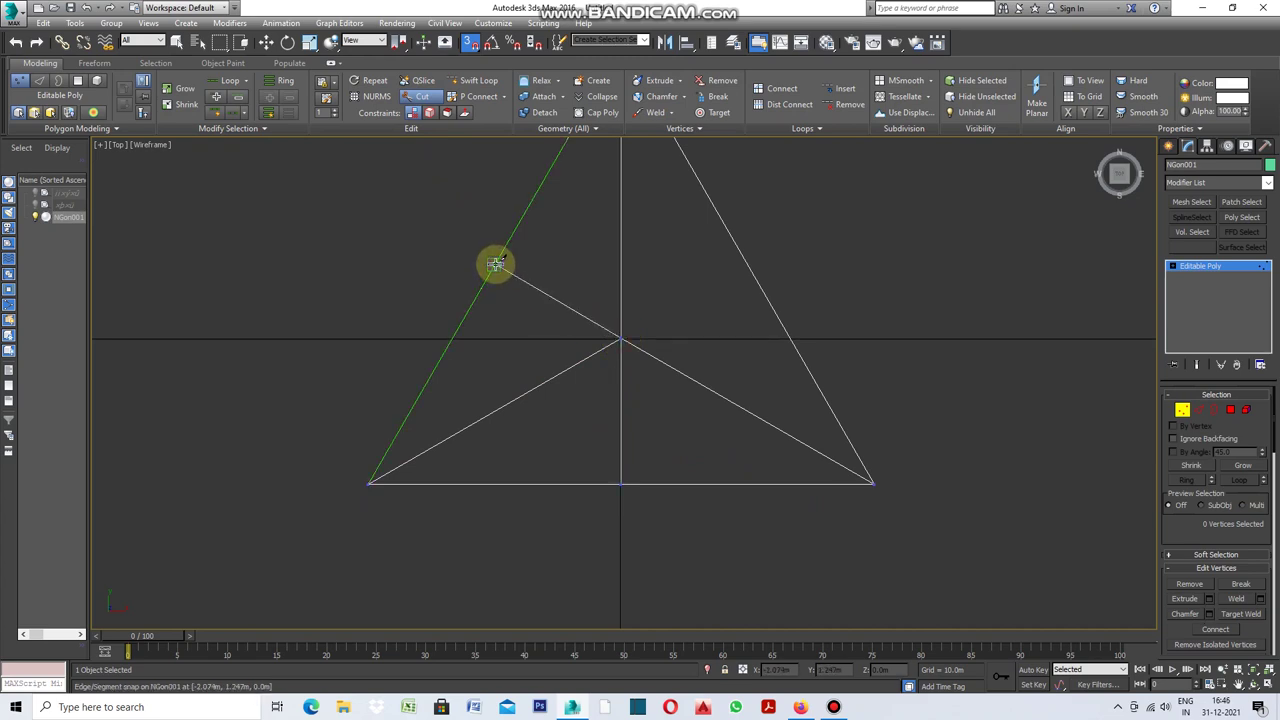
{"action": "scroll", "coordinate": [435, 420], "scroll_direction": "down", "scroll_amount": 3}
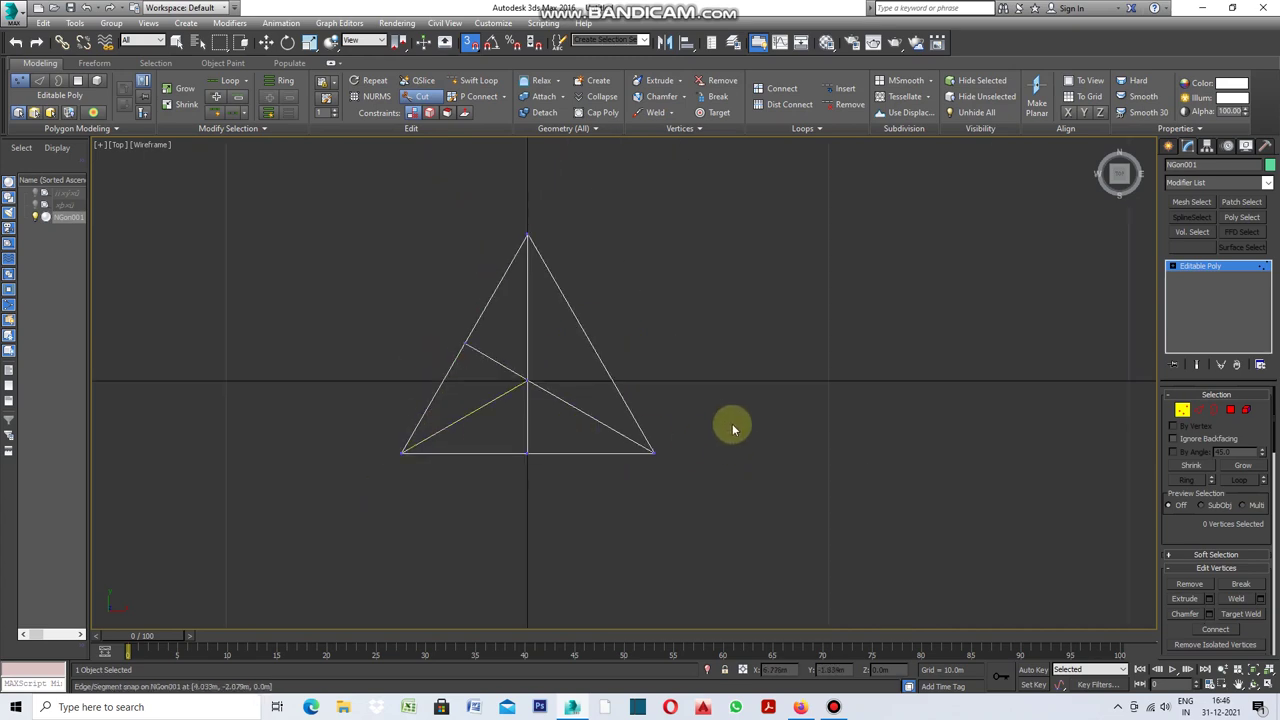
{"action": "scroll", "coordinate": [571, 378], "scroll_direction": "up", "scroll_amount": 4}
{"action": "scroll", "coordinate": [500, 385], "scroll_direction": "up", "scroll_amount": 1}
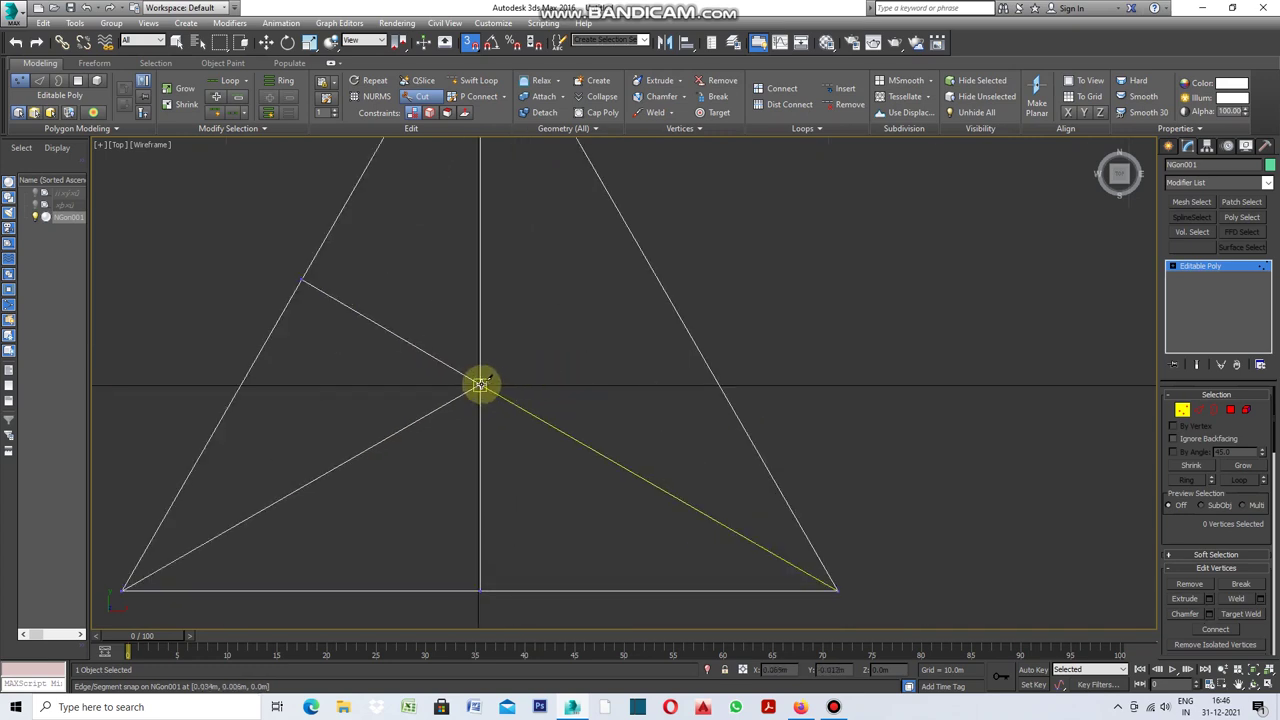
Cut another edge from the centre vertex to the right side's midpoint
{"action": "left_click", "coordinate": [480, 384]}
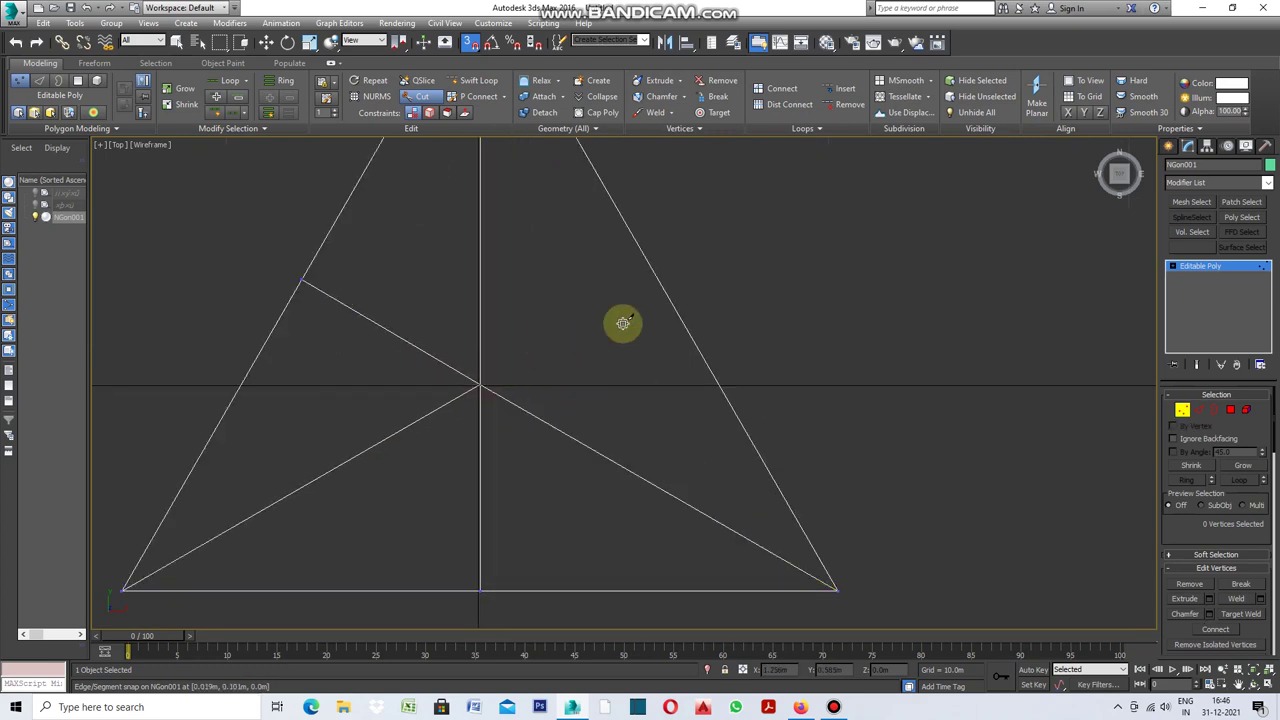
{"action": "right_click", "coordinate": [668, 284]}
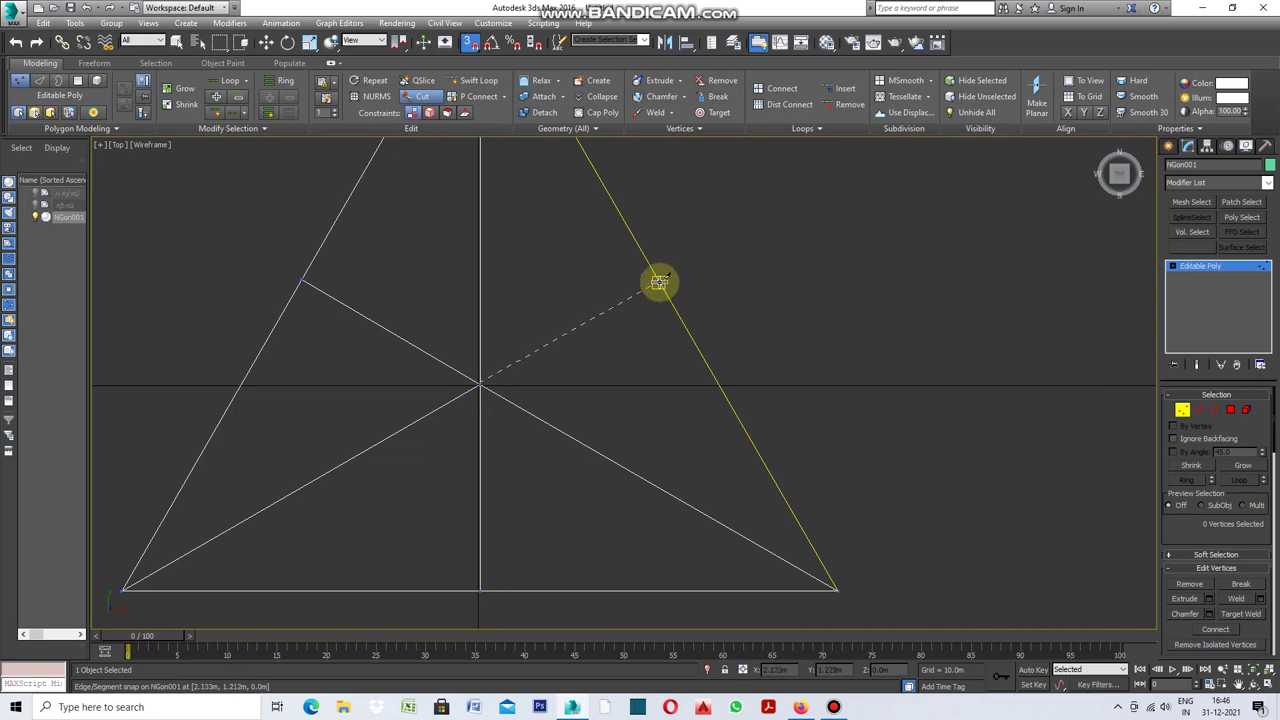
{"action": "right_click", "coordinate": [659, 283]}
{"action": "right_click", "coordinate": [659, 283]}
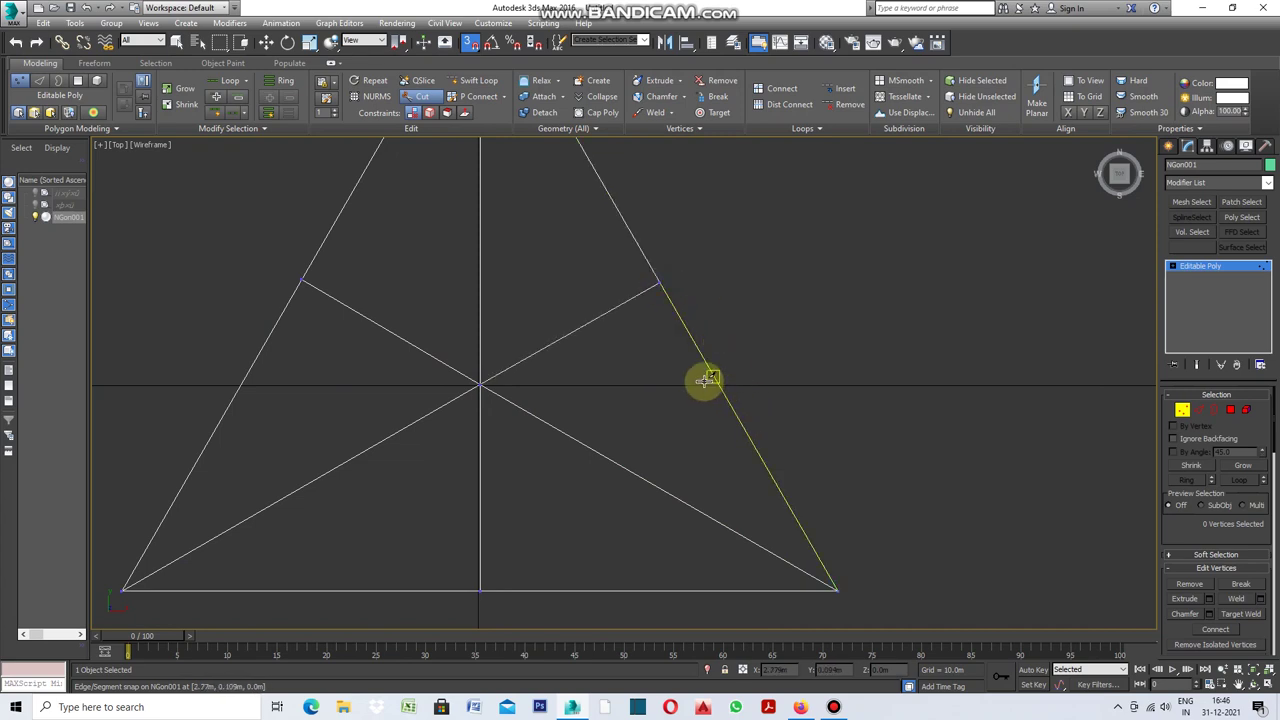
{"action": "scroll", "coordinate": [703, 377], "scroll_direction": "down", "scroll_amount": 3}
{"action": "left_click", "coordinate": [660, 363]}
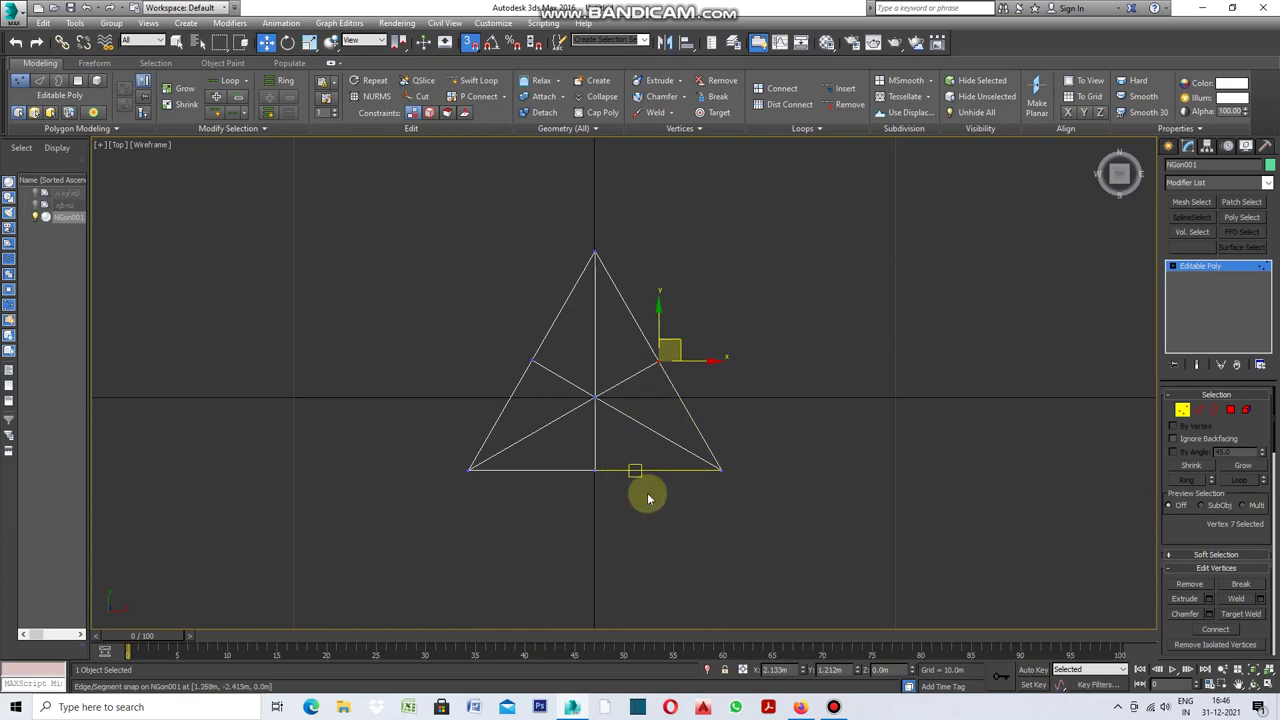
Select the bottom-middle and left-side vertices, then exit sub-object editing
{"action": "left_click", "coordinate": [594, 469], "text": "ctrl"}
{"action": "left_click_drag", "start_coordinate": [573, 347], "coordinate": [500, 380], "text": "ctrl"}
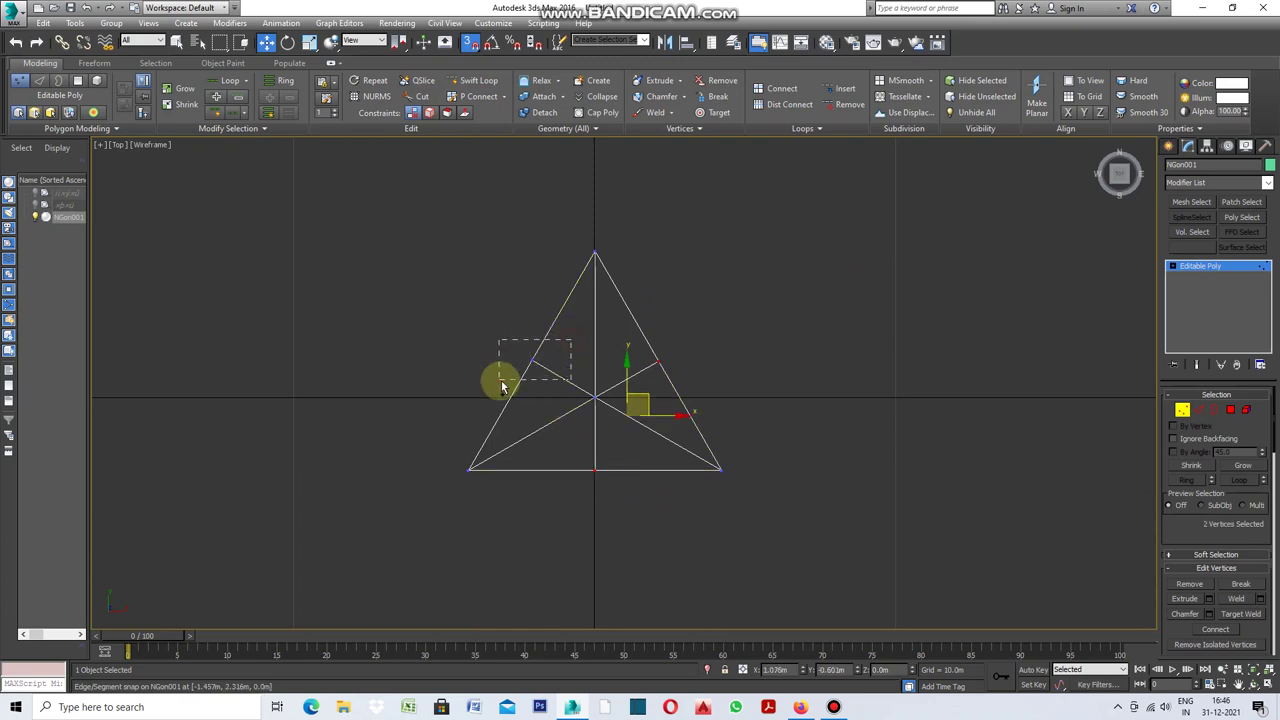
{"action": "left_click", "coordinate": [1200, 412]}
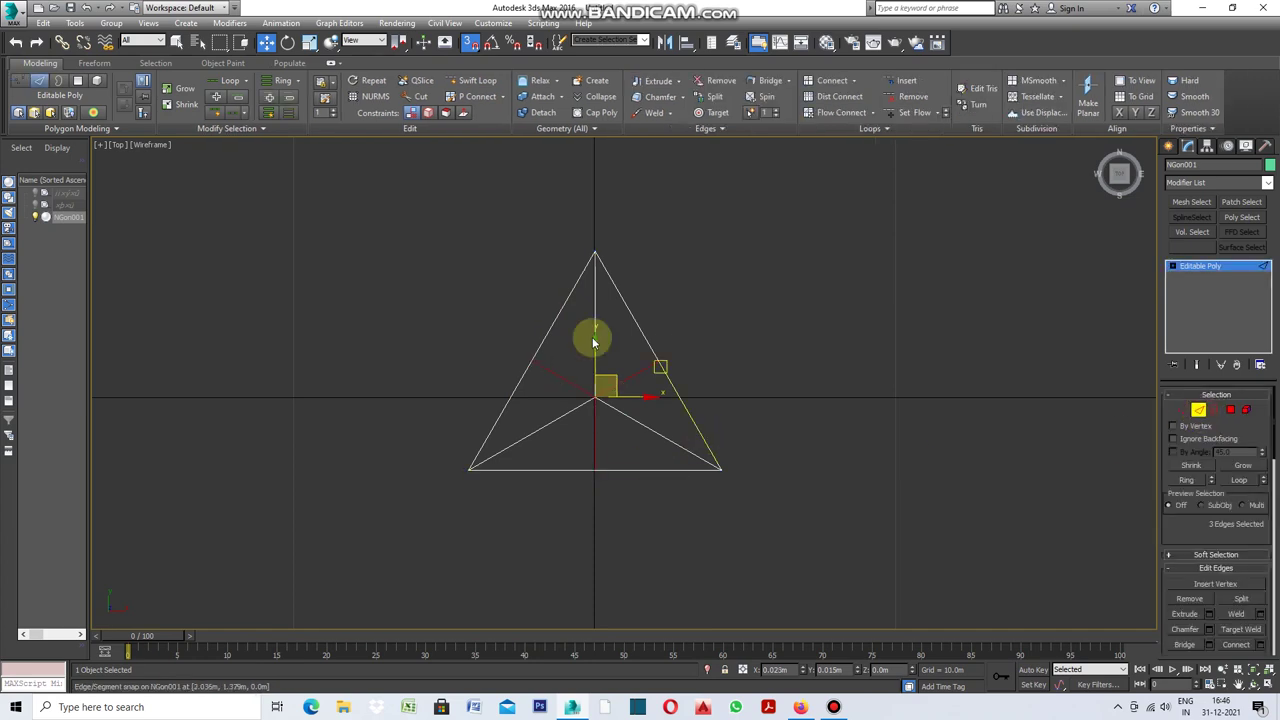
{"action": "left_click", "coordinate": [1188, 414]}
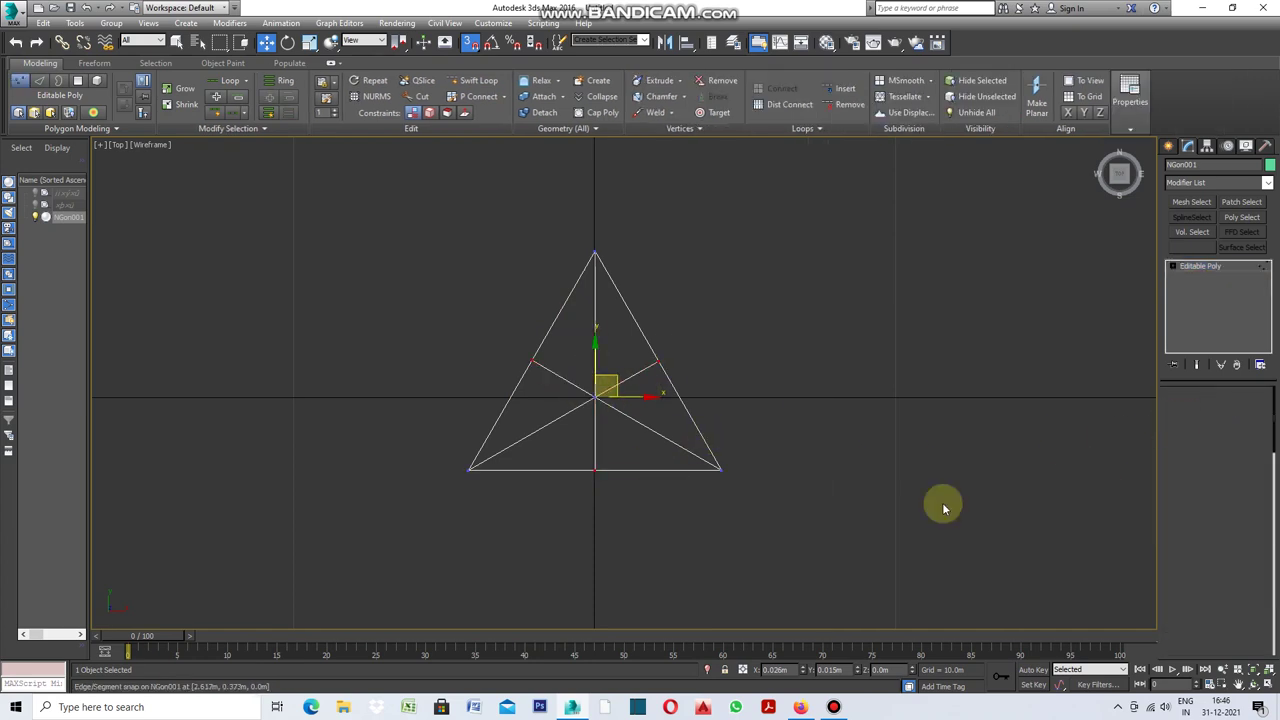
Mirror NGon001 on Y as a copy, NGon002, and snap its tip to the original's apex
{"action": "left_click", "coordinate": [665, 45]}
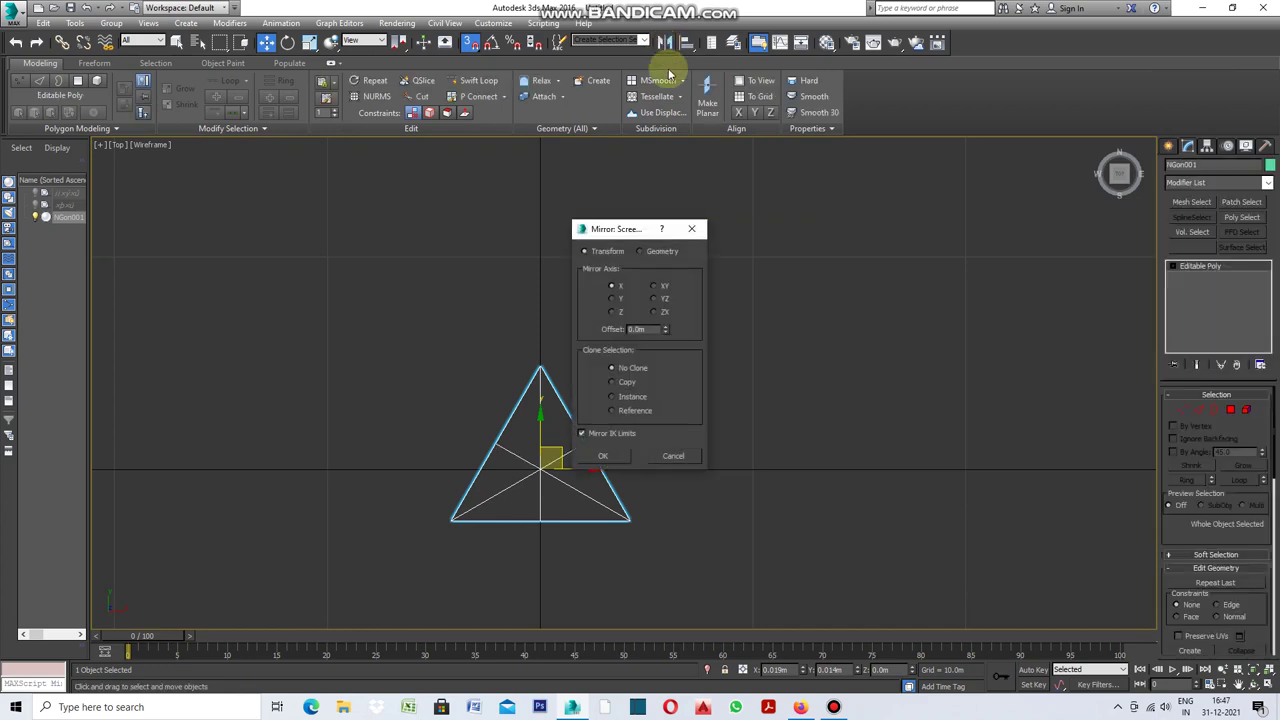
{"action": "left_click", "coordinate": [611, 302]}
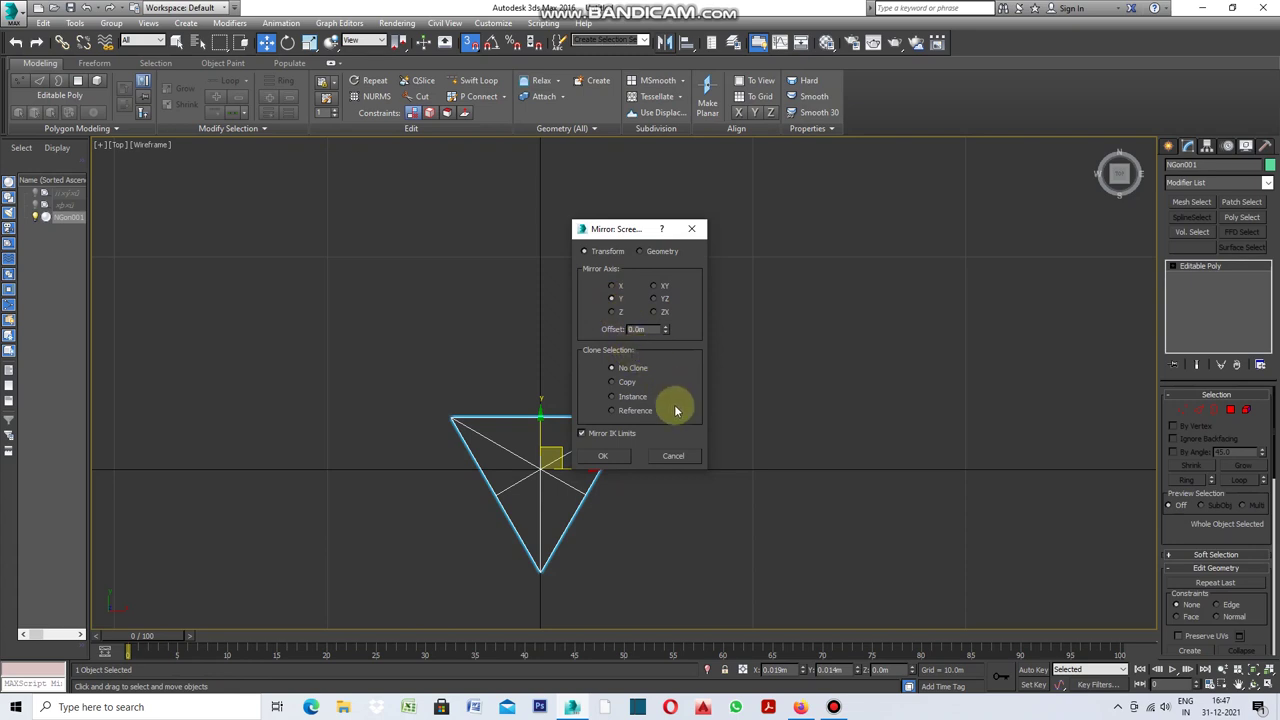
{"action": "left_click", "coordinate": [613, 385]}
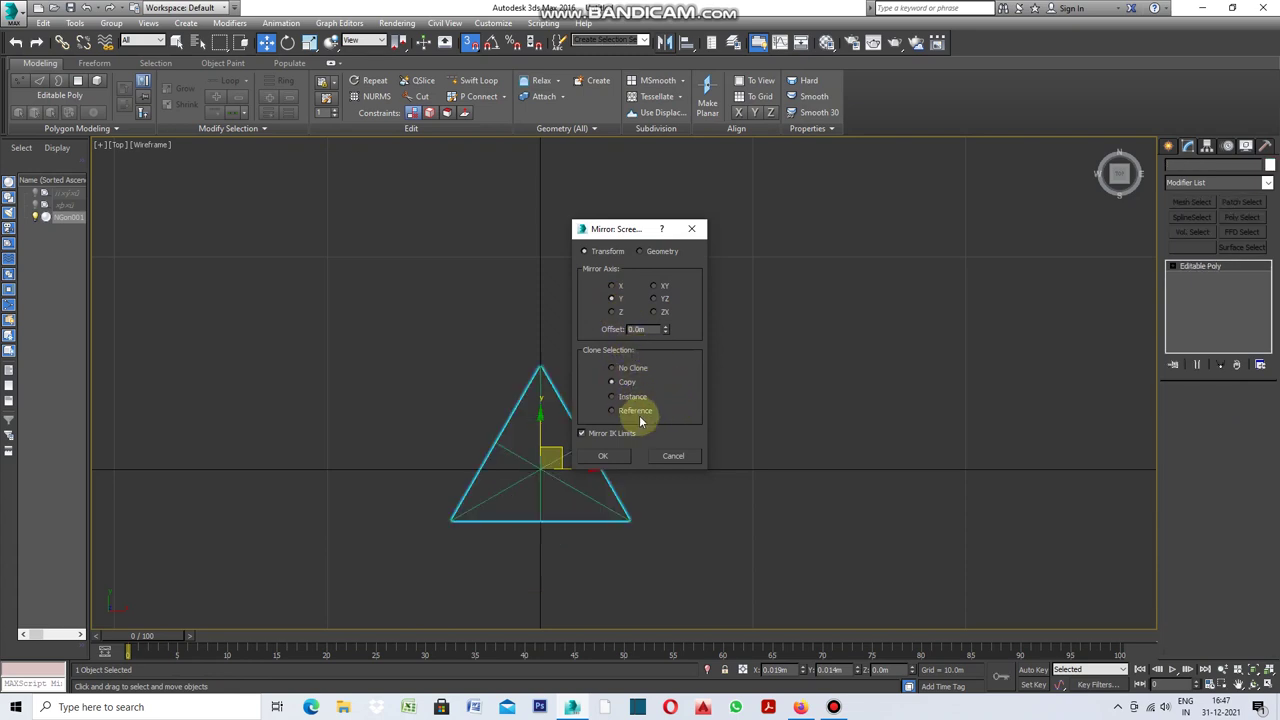
{"action": "left_click", "coordinate": [608, 456]}
{"action": "scroll", "coordinate": [552, 432], "scroll_direction": "up", "scroll_amount": 3}
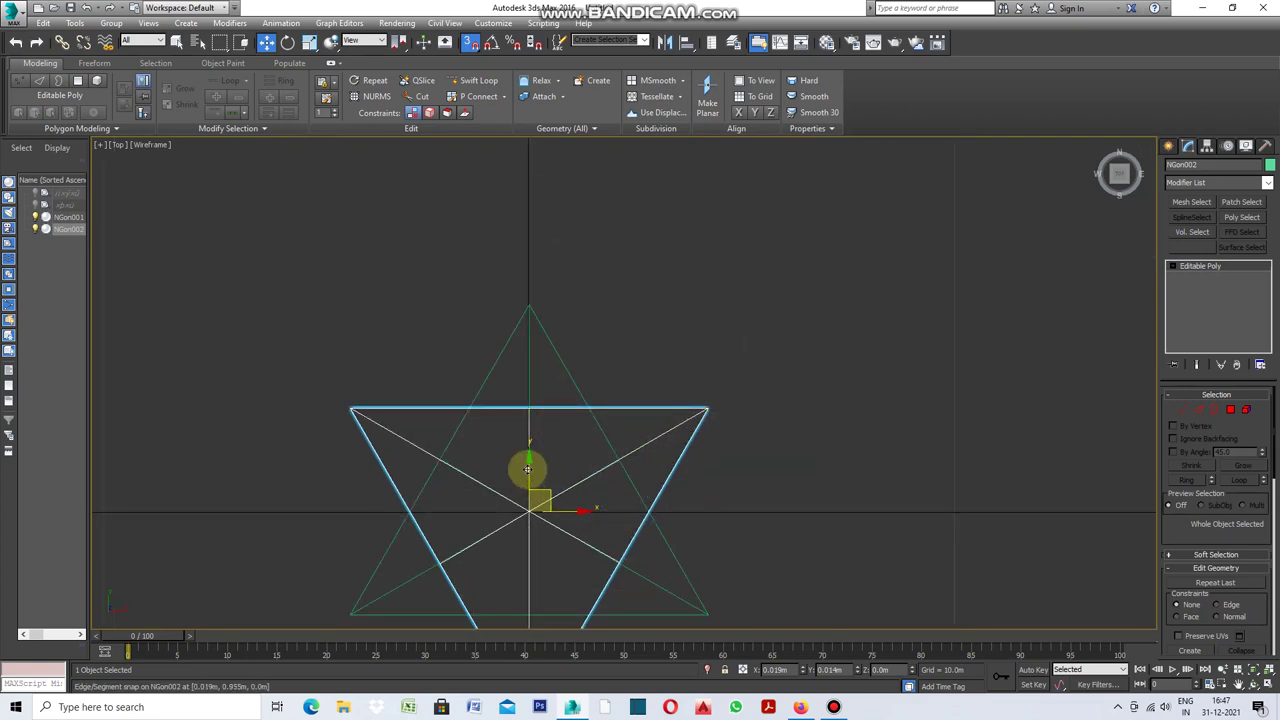
{"action": "left_click_drag", "start_coordinate": [528, 466], "coordinate": [527, 96]}
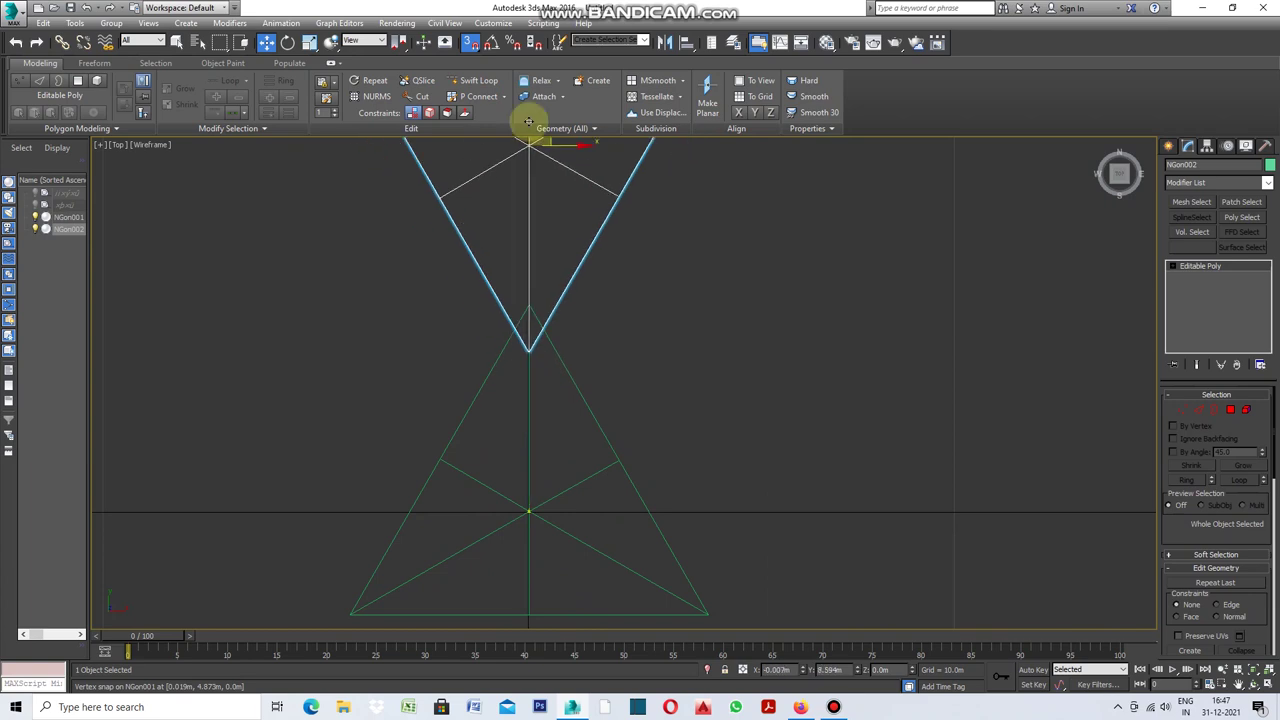
{"action": "scroll", "coordinate": [600, 437], "scroll_direction": "down", "scroll_amount": 4}
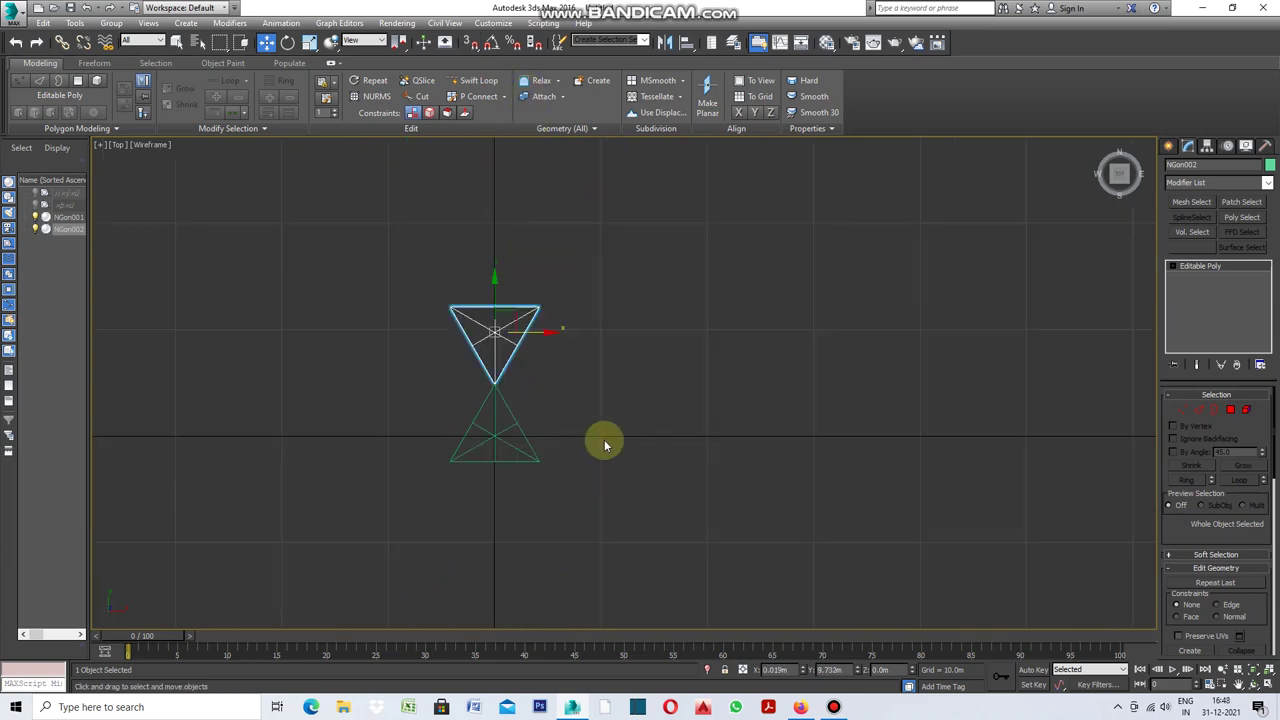
Select both triangles and Shift-drag them upward into 15 copies, ending at NGon032
{"action": "left_click", "coordinate": [600, 440]}
{"action": "left_click_drag", "start_coordinate": [553, 415], "coordinate": [404, 515]}
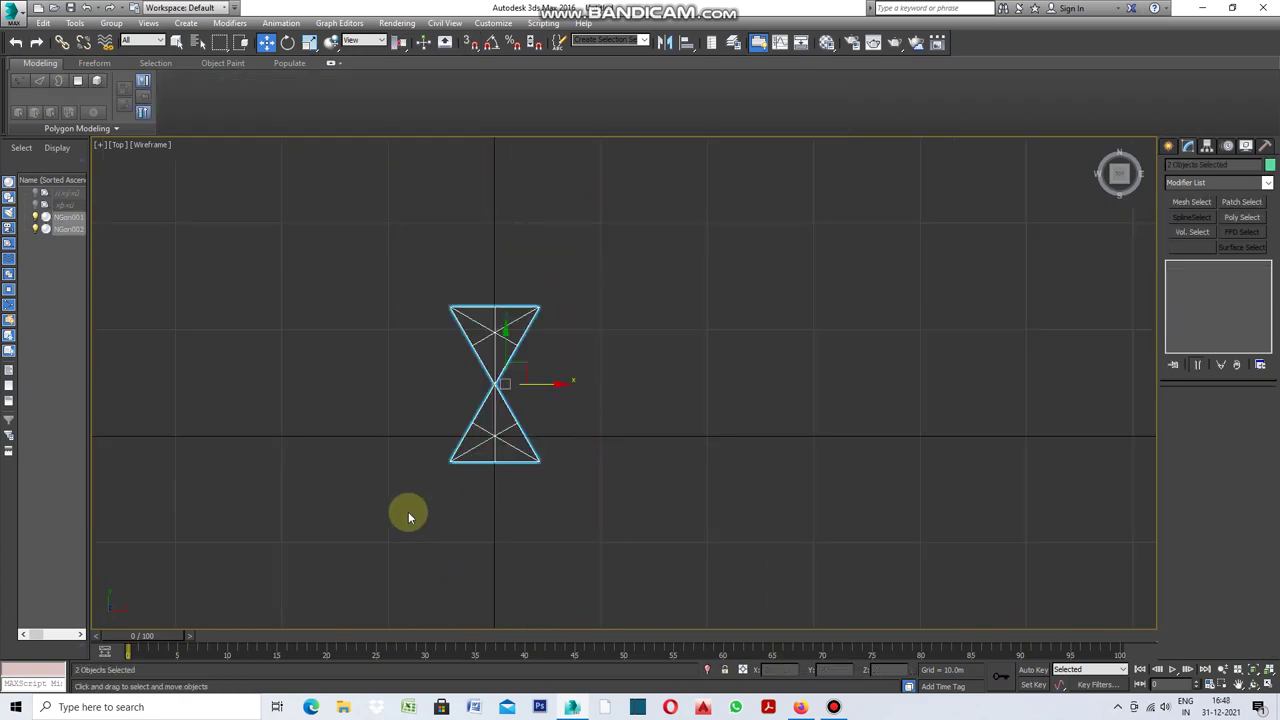
{"action": "scroll", "coordinate": [503, 352], "scroll_direction": "up", "scroll_amount": 2}
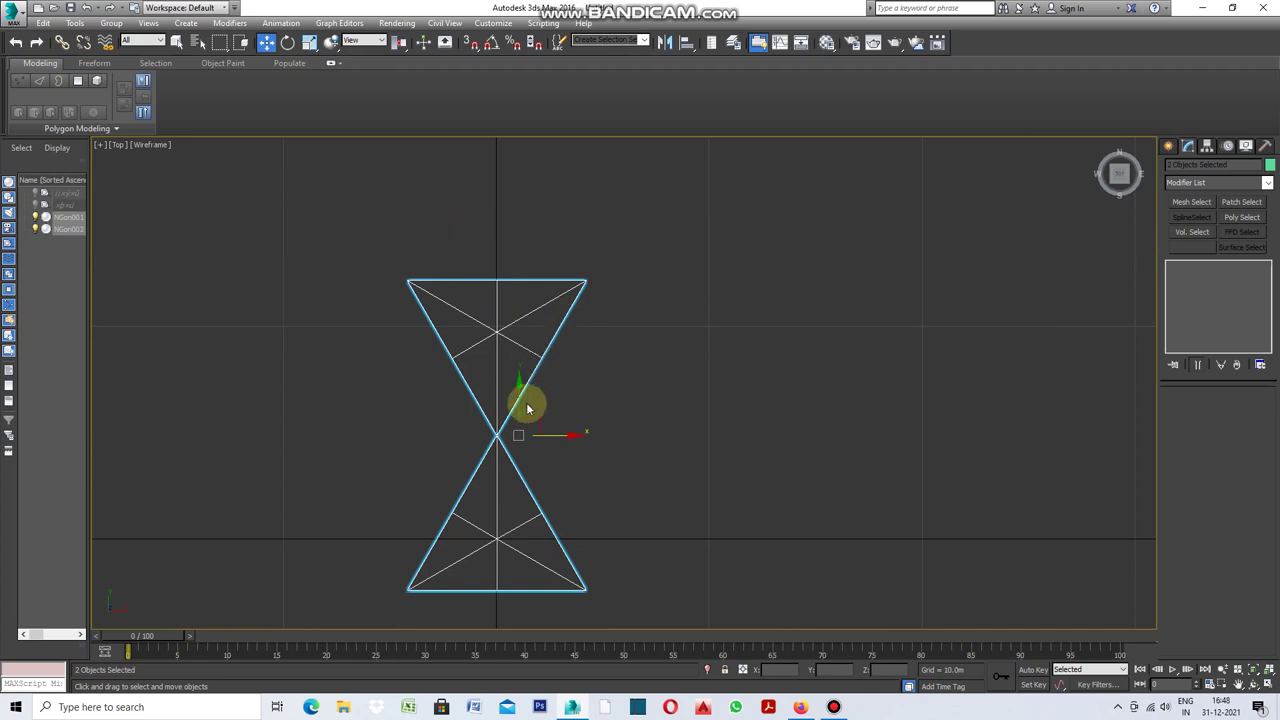
{"action": "left_click_drag", "start_coordinate": [520, 405], "coordinate": [520, 92]}
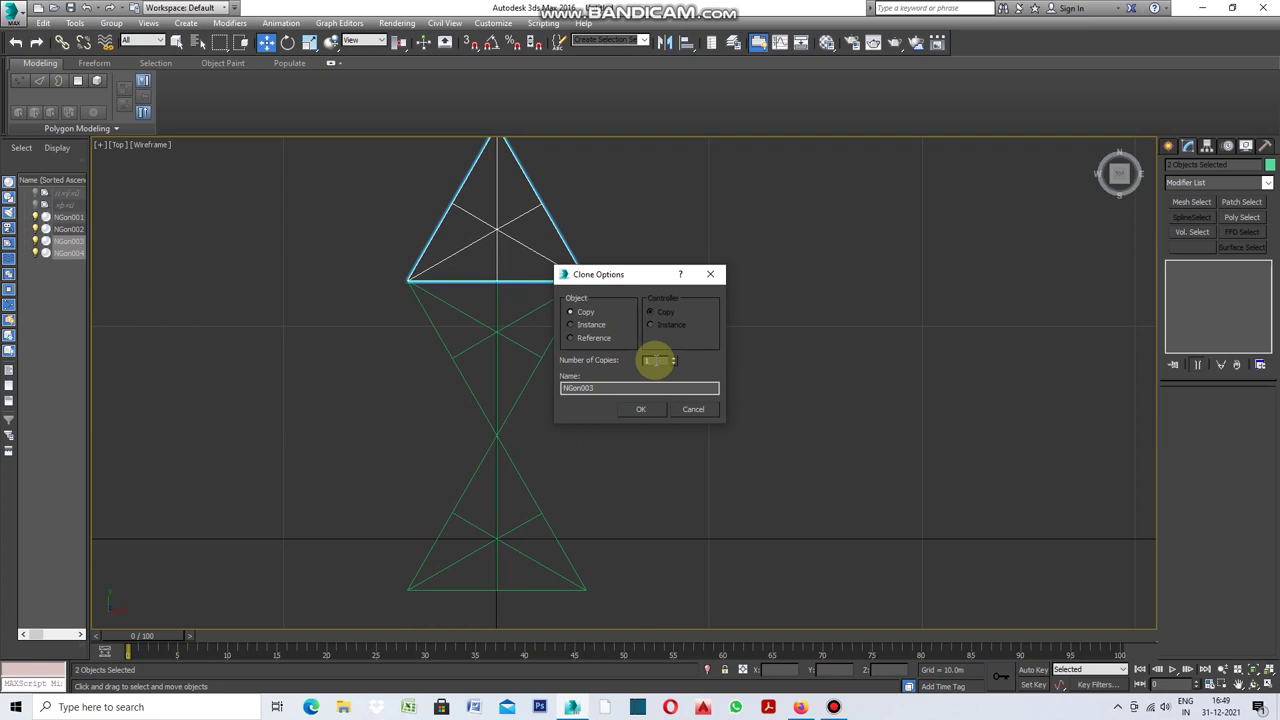
{"action": "type", "text": "10"}
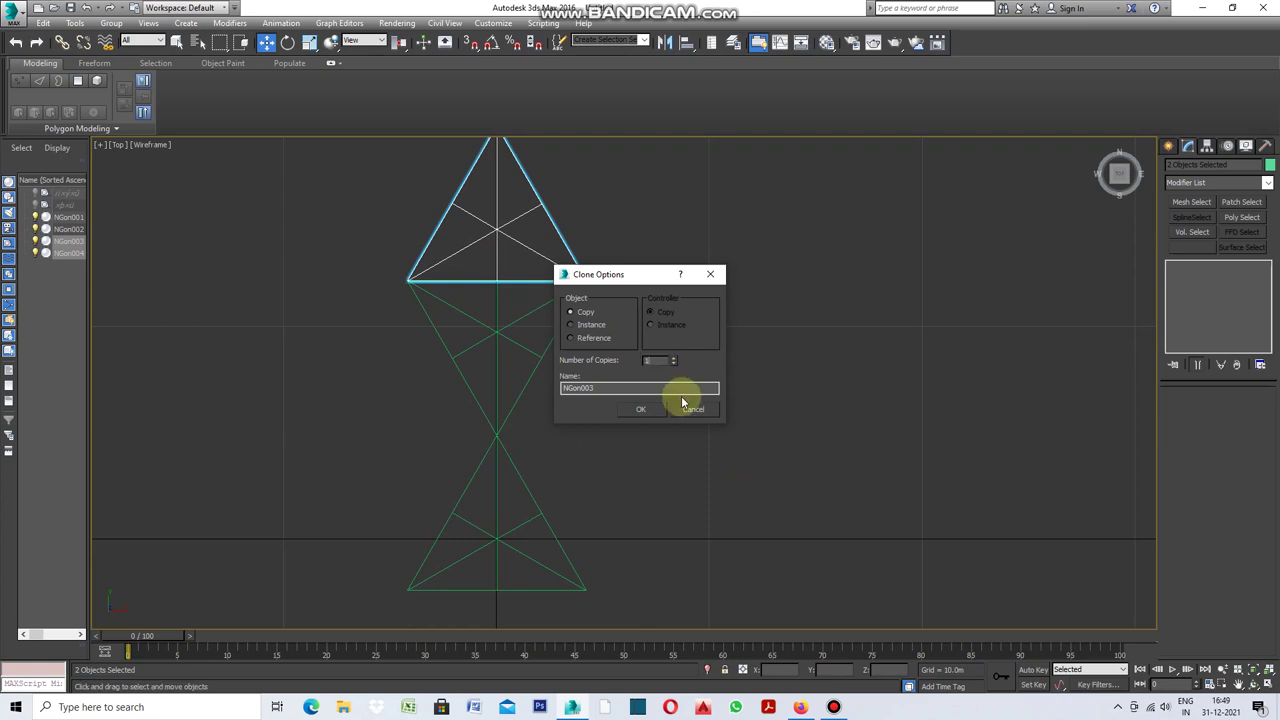
{"action": "double_click", "coordinate": [660, 362]}
{"action": "type", "text": "15"}
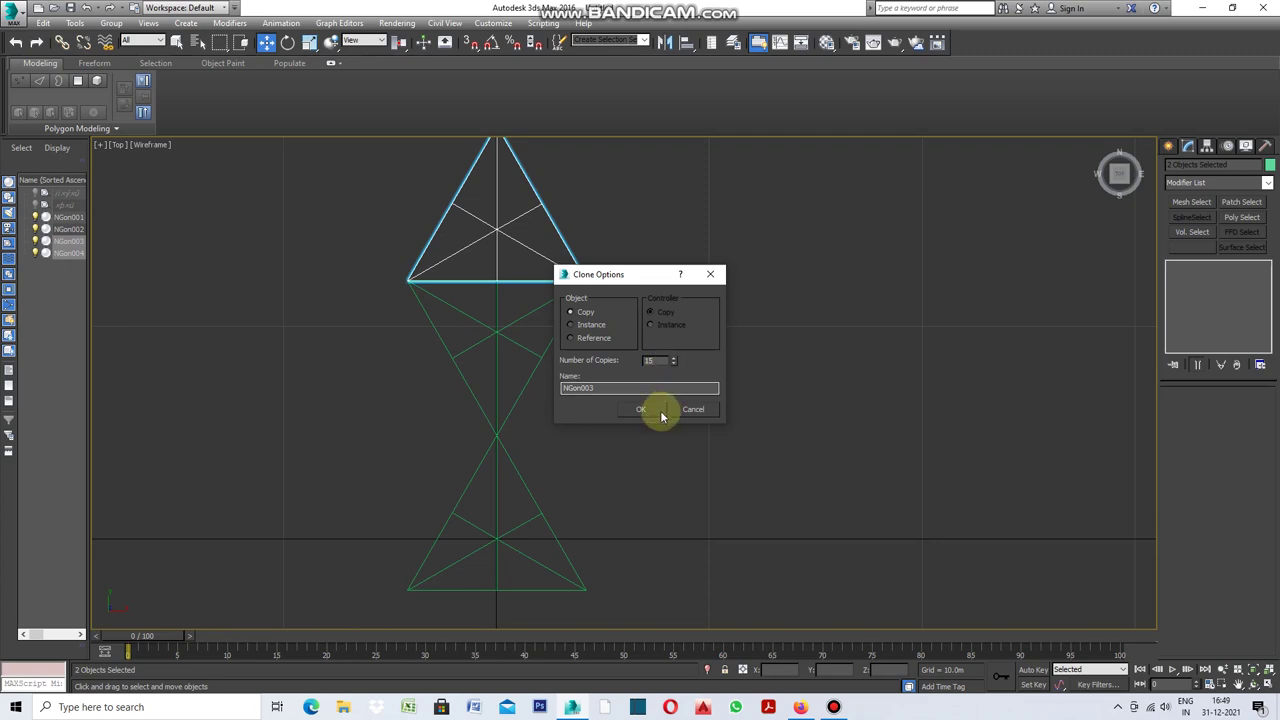
{"action": "left_click", "coordinate": [641, 409]}
{"action": "scroll", "coordinate": [630, 444], "scroll_direction": "down", "scroll_amount": 3}
{"action": "scroll", "coordinate": [630, 440], "scroll_direction": "down", "scroll_amount": 3}
{"action": "scroll", "coordinate": [625, 437], "scroll_direction": "down", "scroll_amount": 3}
{"action": "scroll", "coordinate": [652, 431], "scroll_direction": "up", "scroll_amount": 3}
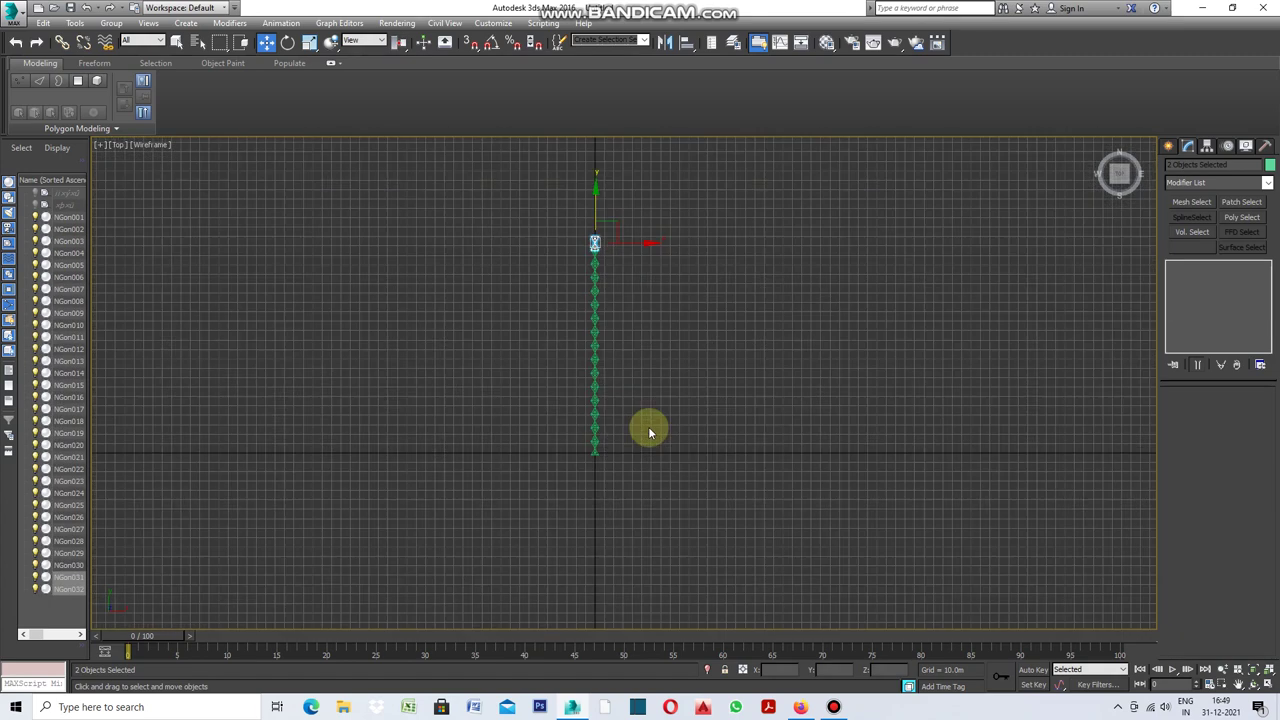
Clone the whole column down and to the left as an offset copy starting at NGon033
{"action": "left_click_drag", "start_coordinate": [655, 208], "coordinate": [535, 478]}
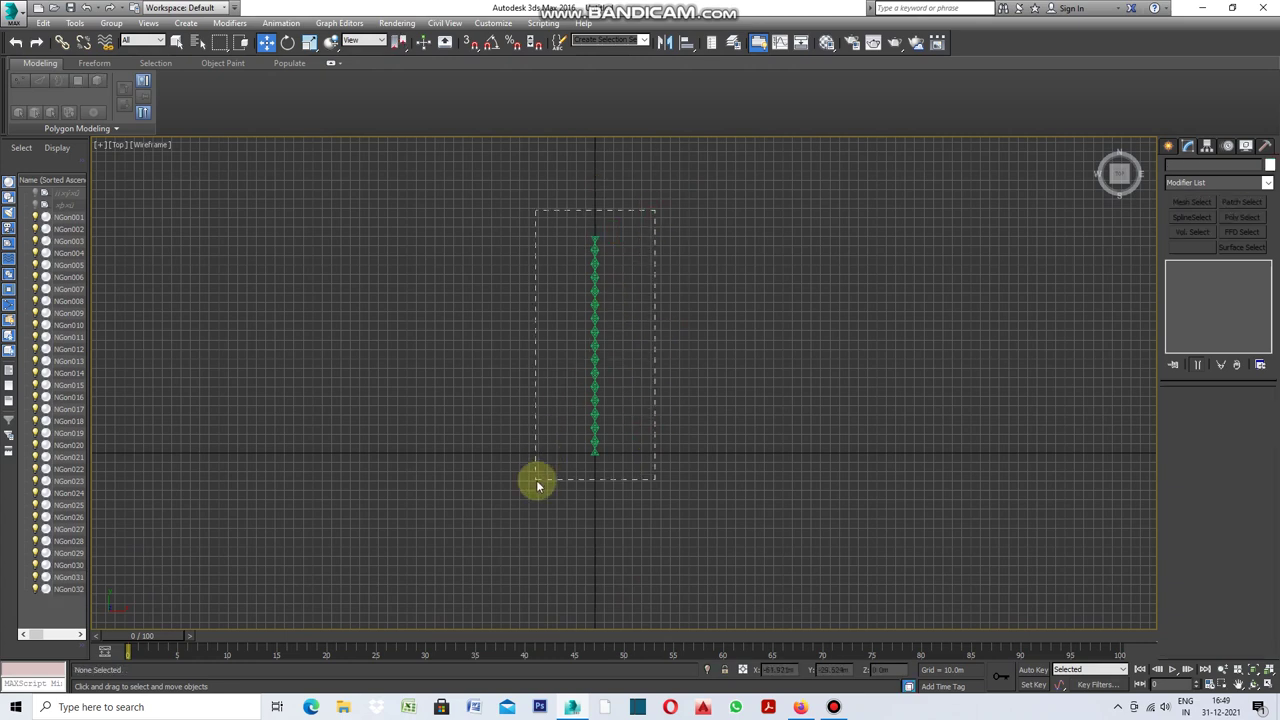
{"action": "scroll", "coordinate": [594, 350], "scroll_direction": "up", "scroll_amount": 2}
{"action": "scroll", "coordinate": [596, 350], "scroll_direction": "up", "scroll_amount": 1}
{"action": "scroll", "coordinate": [600, 349], "scroll_direction": "up", "scroll_amount": 1}
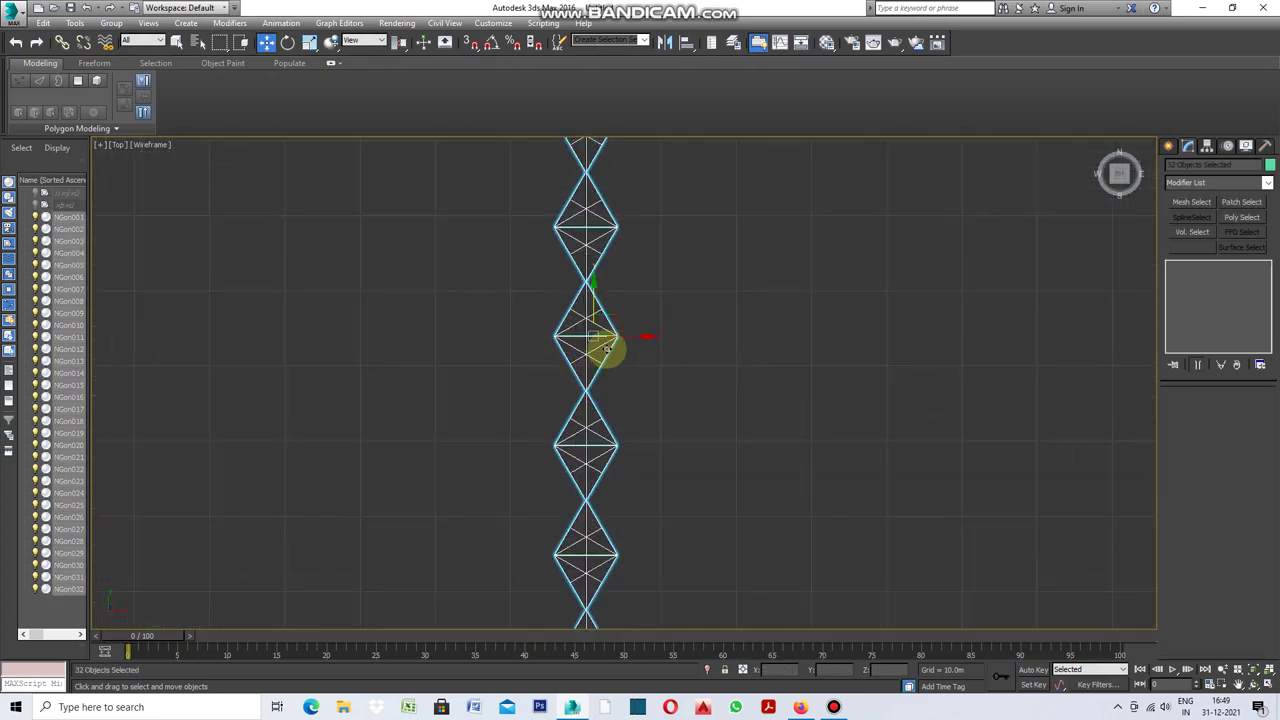
{"action": "scroll", "coordinate": [607, 348], "scroll_direction": "up", "scroll_amount": 1}
{"action": "scroll", "coordinate": [604, 347], "scroll_direction": "down", "scroll_amount": 1}
{"action": "scroll", "coordinate": [604, 345], "scroll_direction": "down", "scroll_amount": 1}
{"action": "scroll", "coordinate": [602, 342], "scroll_direction": "up", "scroll_amount": 1}
{"action": "scroll", "coordinate": [600, 339], "scroll_direction": "up", "scroll_amount": 1}
{"action": "scroll", "coordinate": [600, 339], "scroll_direction": "up", "scroll_amount": 3}
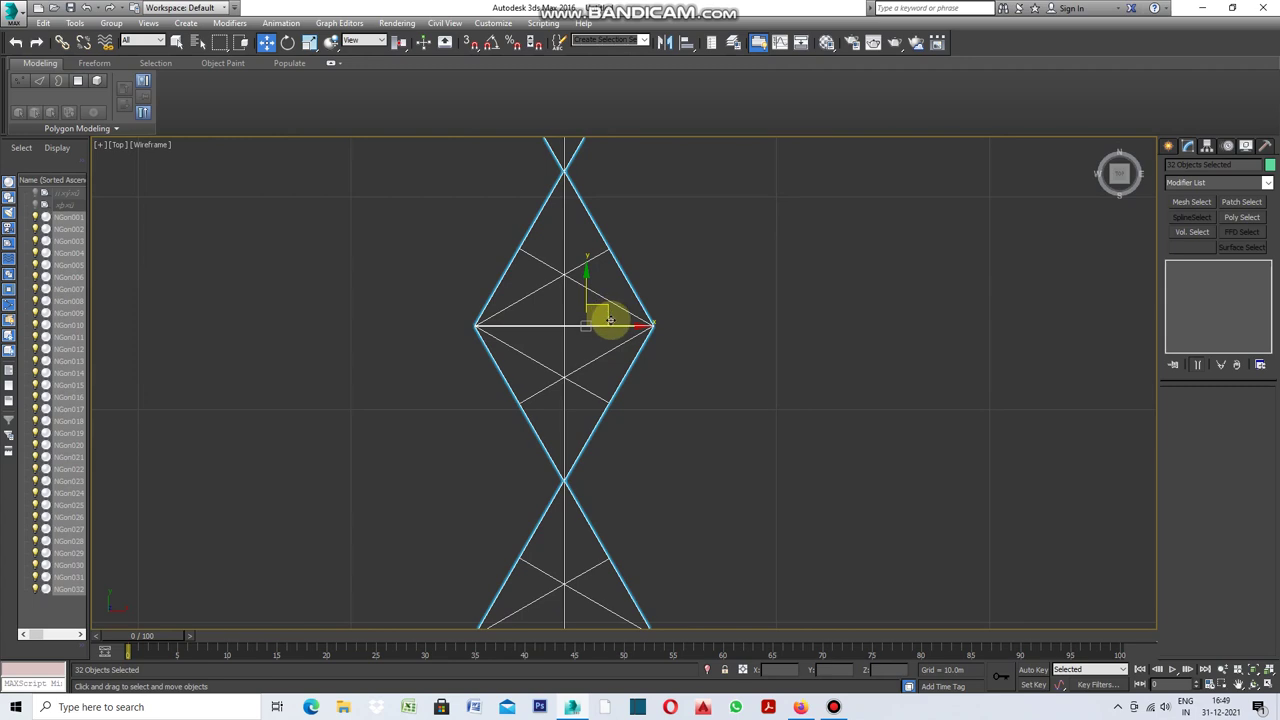
{"action": "mouse_move", "coordinate": [604, 317]}
{"action": "left_mouse_down"}
{"action": "mouse_move", "coordinate": [528, 428]}
{"action": "mouse_move", "coordinate": [516, 472]}
{"action": "left_mouse_up"}
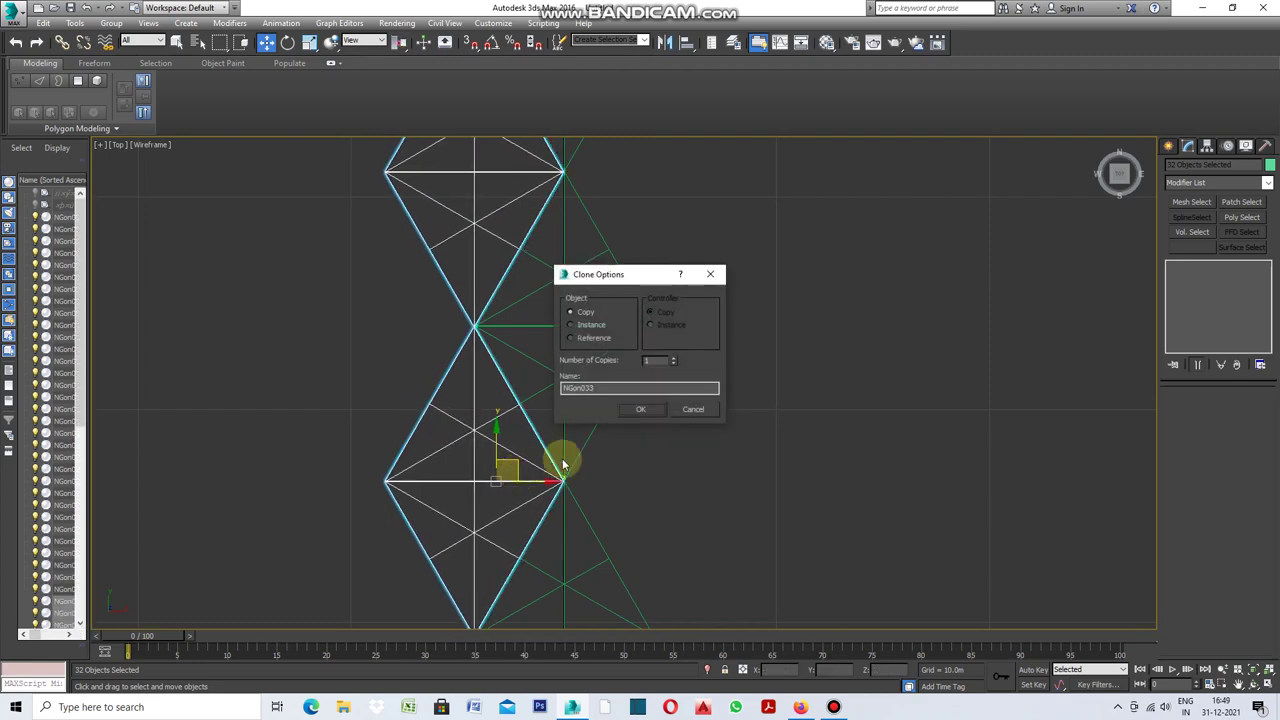
{"action": "left_click", "coordinate": [654, 412]}
Zoom onto the column and window-select only its topmost module
{"action": "scroll", "coordinate": [620, 323], "scroll_direction": "down", "scroll_amount": 3}
{"action": "scroll", "coordinate": [609, 354], "scroll_direction": "down", "scroll_amount": 3}
{"action": "scroll", "coordinate": [609, 349], "scroll_direction": "down", "scroll_amount": 3}
{"action": "scroll", "coordinate": [614, 437], "scroll_direction": "up", "scroll_amount": 3}
{"action": "scroll", "coordinate": [606, 414], "scroll_direction": "up", "scroll_amount": 1}
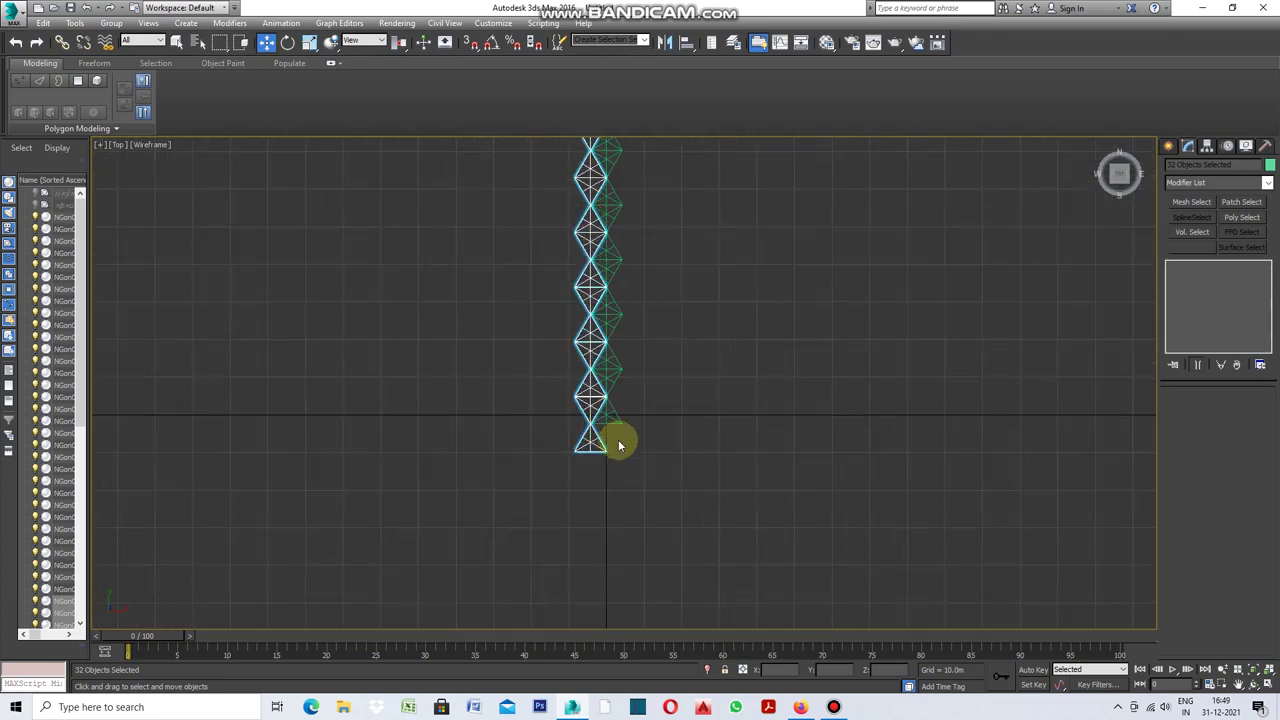
{"action": "scroll", "coordinate": [619, 446], "scroll_direction": "down", "scroll_amount": 2}
{"action": "scroll", "coordinate": [620, 443], "scroll_direction": "down", "scroll_amount": 2}
{"action": "scroll", "coordinate": [614, 289], "scroll_direction": "up", "scroll_amount": 2}
{"action": "scroll", "coordinate": [617, 290], "scroll_direction": "up", "scroll_amount": 2}
{"action": "scroll", "coordinate": [620, 290], "scroll_direction": "up", "scroll_amount": 2}
{"action": "left_click_drag", "start_coordinate": [660, 268], "coordinate": [583, 290]}
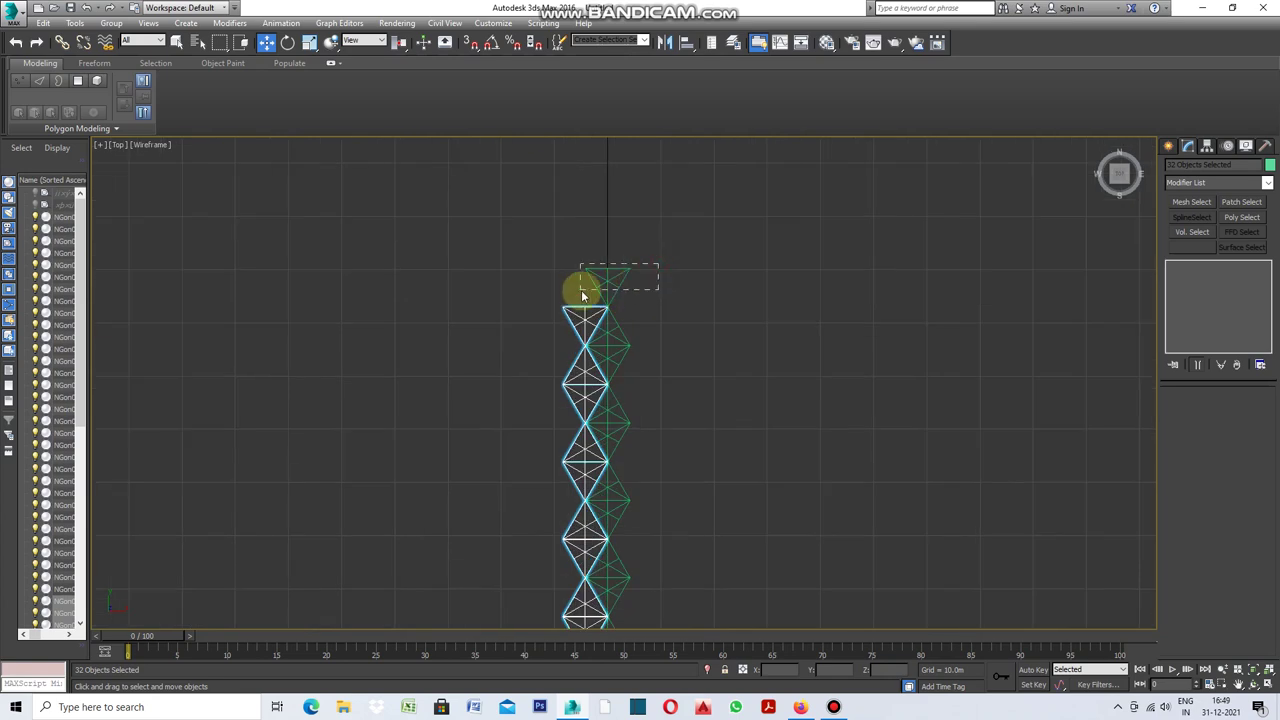
Move the top module down to just below the column's bottom
{"action": "scroll", "coordinate": [608, 244], "scroll_direction": "down", "scroll_amount": 2}
{"action": "scroll", "coordinate": [610, 240], "scroll_direction": "down", "scroll_amount": 2}
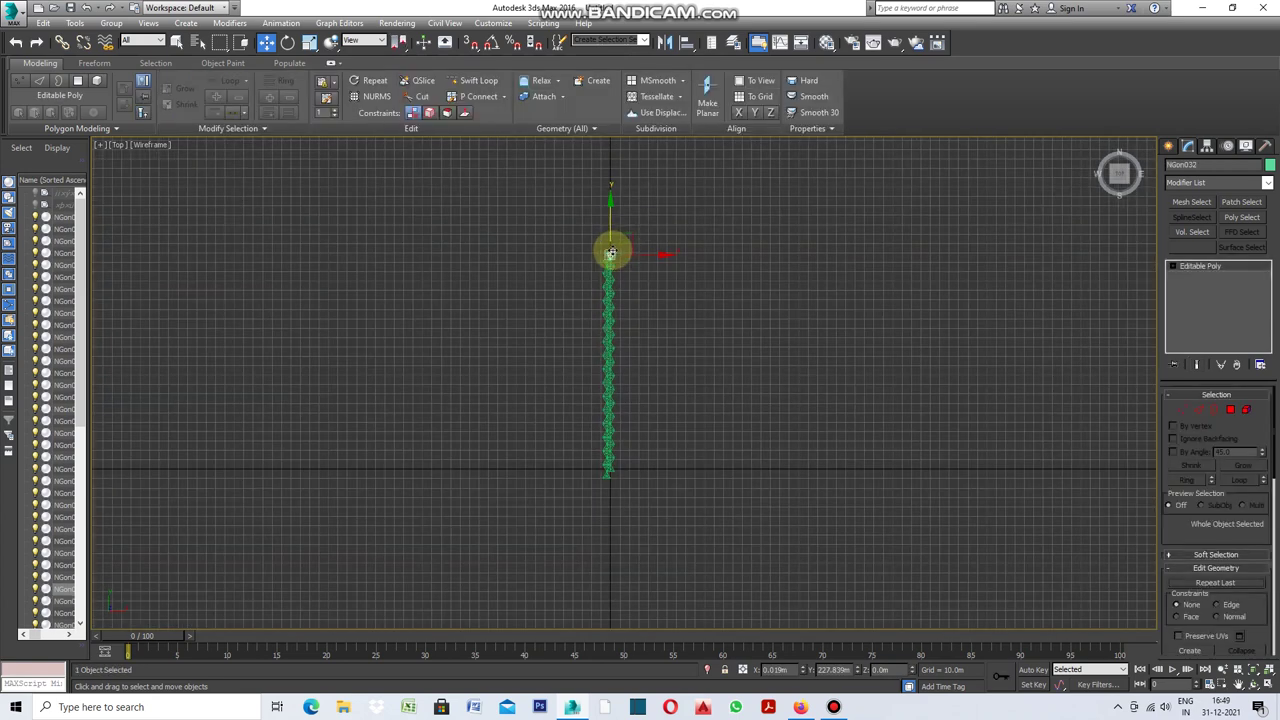
{"action": "mouse_move", "coordinate": [612, 226]}
{"action": "left_mouse_down"}
{"action": "mouse_move", "coordinate": [597, 477]}
{"action": "mouse_move", "coordinate": [604, 455]}
{"action": "left_mouse_up"}
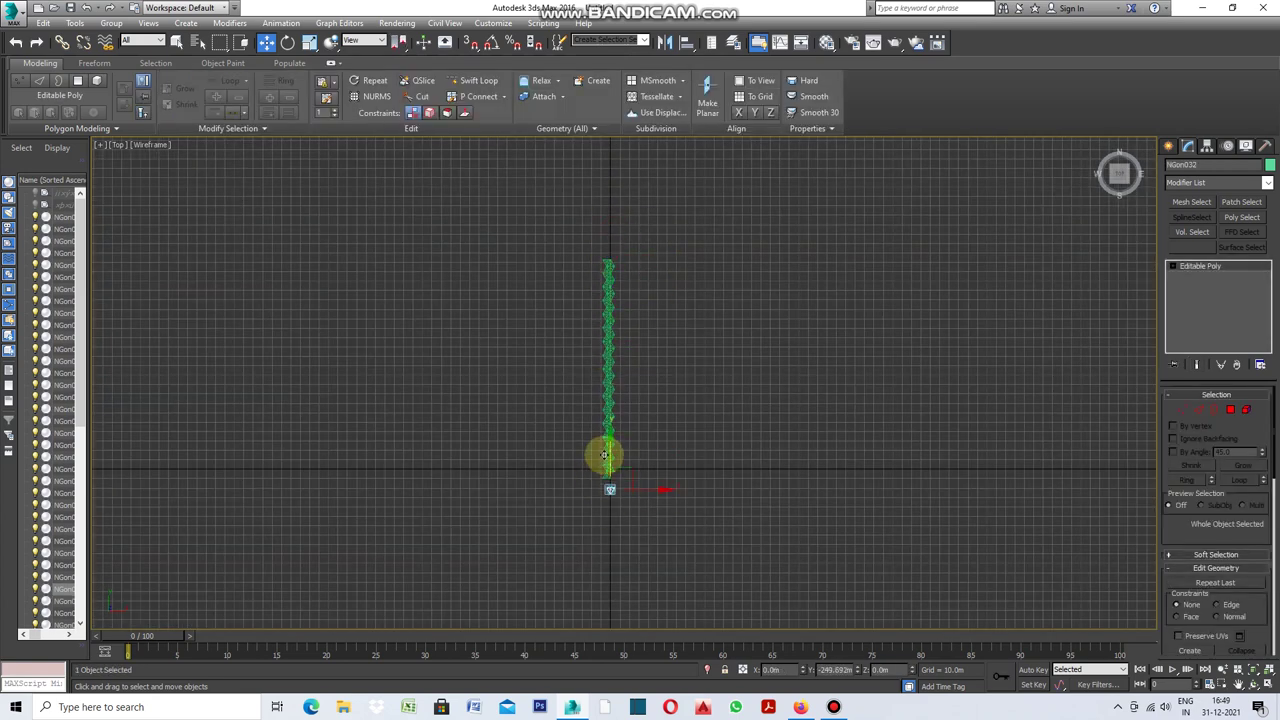
{"action": "scroll", "coordinate": [605, 451], "scroll_direction": "up", "scroll_amount": 1}
{"action": "scroll", "coordinate": [612, 452], "scroll_direction": "up", "scroll_amount": 2}
{"action": "scroll", "coordinate": [606, 462], "scroll_direction": "up", "scroll_amount": 2}
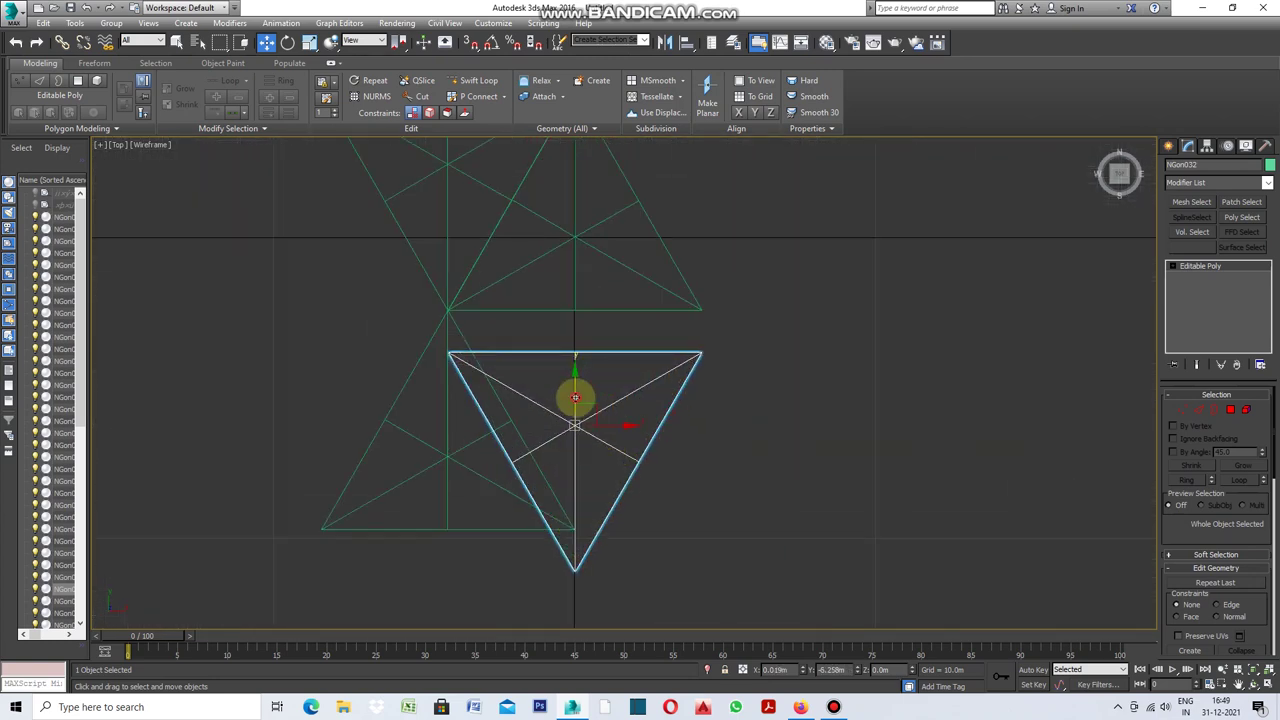
{"action": "left_click_drag", "start_coordinate": [583, 402], "coordinate": [582, 355]}
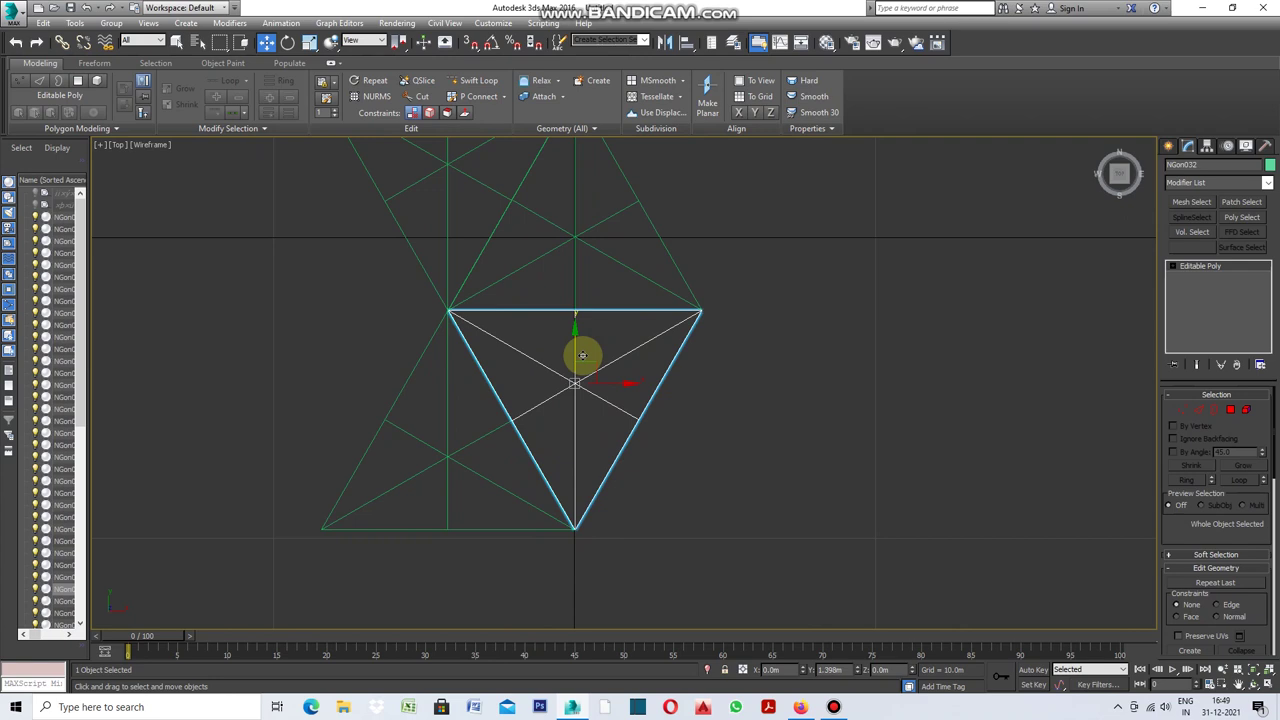
Align the module's edge flush with the triangle above, at about Y -4.84 m, then deselect
{"action": "scroll", "coordinate": [656, 322], "scroll_direction": "up", "scroll_amount": 2}
{"action": "scroll", "coordinate": [656, 318], "scroll_direction": "up", "scroll_amount": 1}
{"action": "scroll", "coordinate": [714, 286], "scroll_direction": "up", "scroll_amount": 1}
{"action": "scroll", "coordinate": [714, 286], "scroll_direction": "up", "scroll_amount": 1}
{"action": "scroll", "coordinate": [745, 323], "scroll_direction": "down", "scroll_amount": 4}
{"action": "scroll", "coordinate": [446, 322], "scroll_direction": "up", "scroll_amount": 2}
{"action": "scroll", "coordinate": [448, 318], "scroll_direction": "up", "scroll_amount": 2}
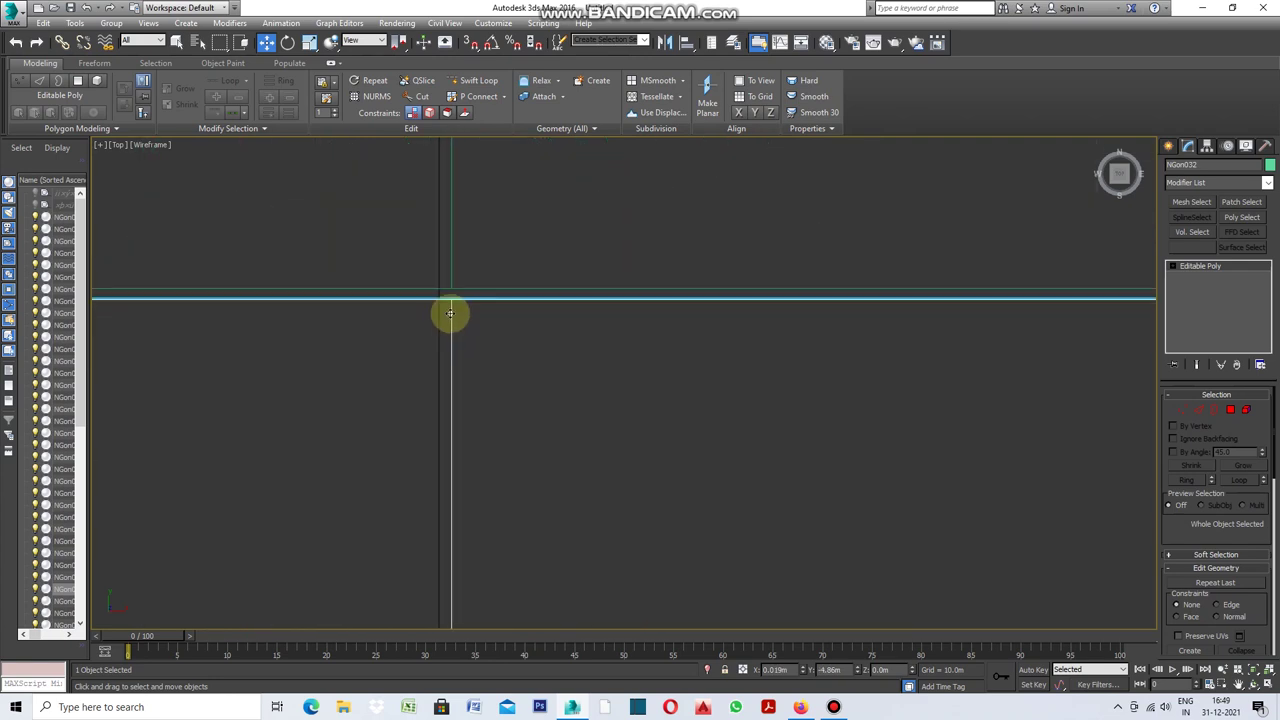
{"action": "left_click_drag", "start_coordinate": [451, 313], "coordinate": [452, 304]}
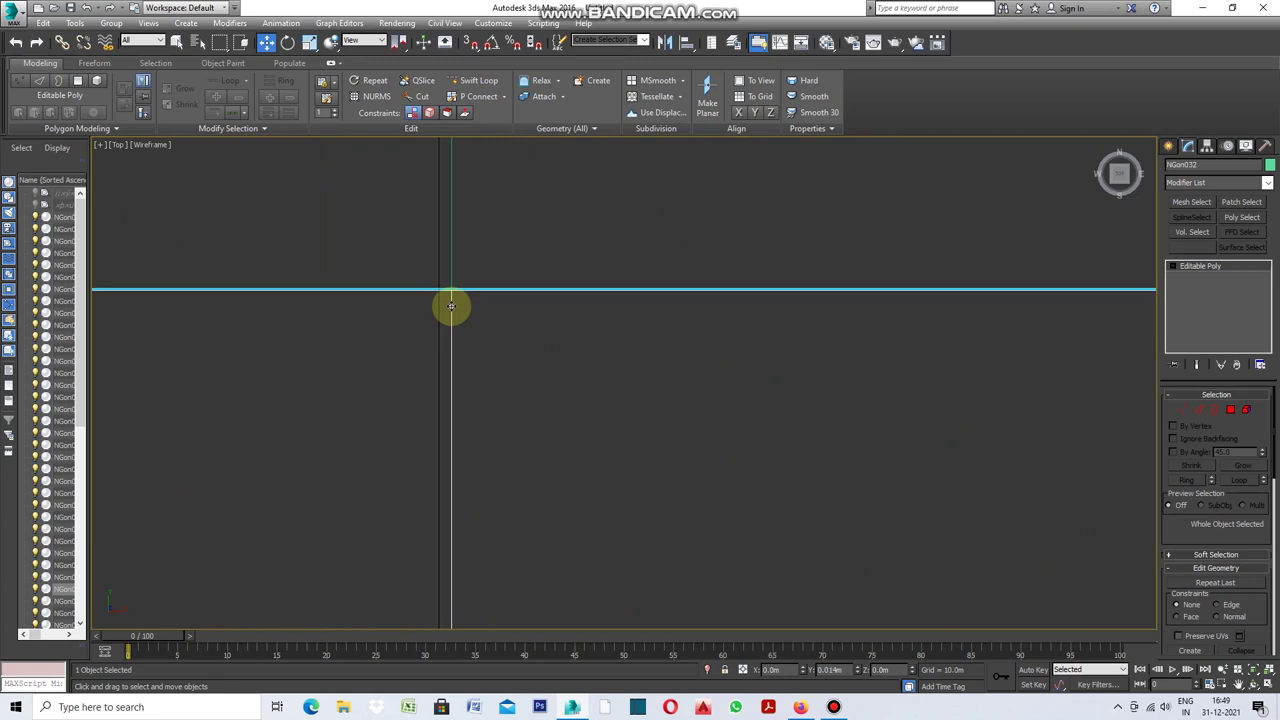
{"action": "scroll", "coordinate": [531, 337], "scroll_direction": "down", "scroll_amount": 1}
{"action": "scroll", "coordinate": [540, 350], "scroll_direction": "down", "scroll_amount": 3}
{"action": "scroll", "coordinate": [548, 357], "scroll_direction": "down", "scroll_amount": 1}
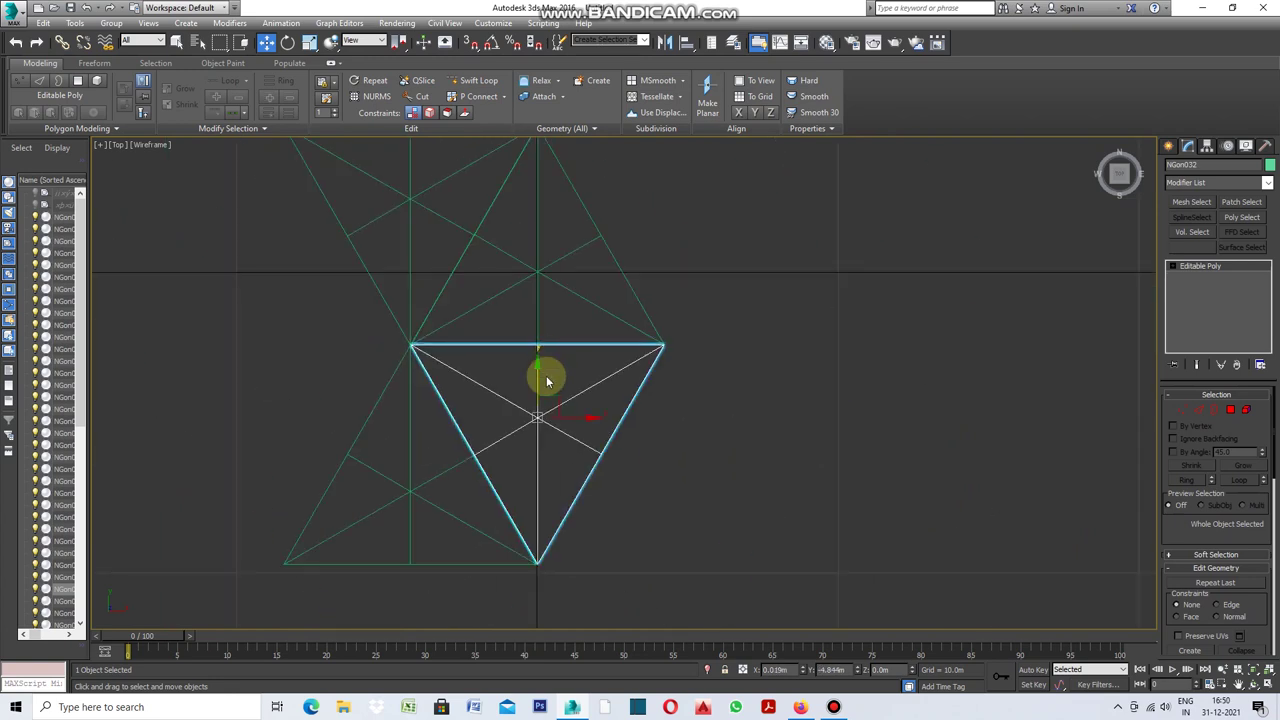
{"action": "scroll", "coordinate": [578, 440], "scroll_direction": "down", "scroll_amount": 5}
{"action": "scroll", "coordinate": [578, 440], "scroll_direction": "down", "scroll_amount": 3}
{"action": "scroll", "coordinate": [580, 442], "scroll_direction": "down", "scroll_amount": 2}
{"action": "left_click", "coordinate": [636, 472]}
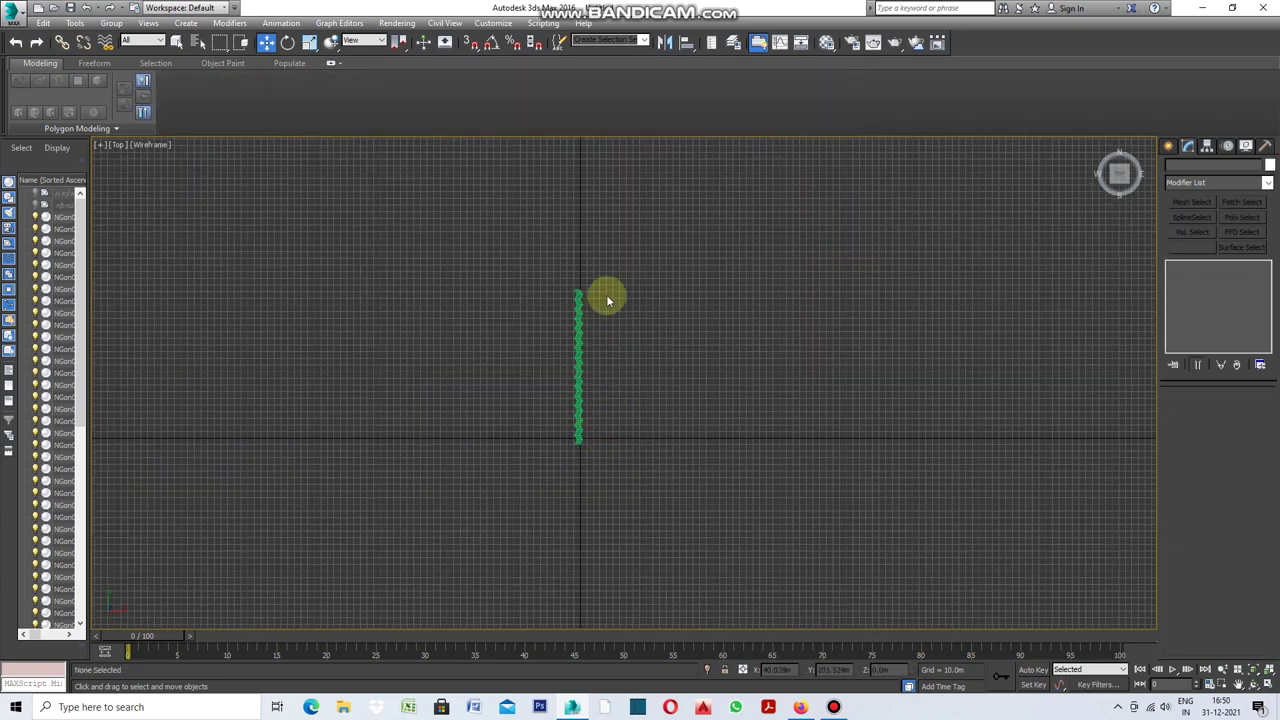
Make 15 copies of the 64-module double column, offset sideways along X
{"action": "left_click_drag", "start_coordinate": [608, 272], "coordinate": [517, 477]}
{"action": "scroll", "coordinate": [560, 378], "scroll_direction": "up", "scroll_amount": 2}
{"action": "scroll", "coordinate": [563, 379], "scroll_direction": "up", "scroll_amount": 3}
{"action": "scroll", "coordinate": [594, 356], "scroll_direction": "up", "scroll_amount": 4}
{"action": "scroll", "coordinate": [646, 393], "scroll_direction": "up", "scroll_amount": 2}
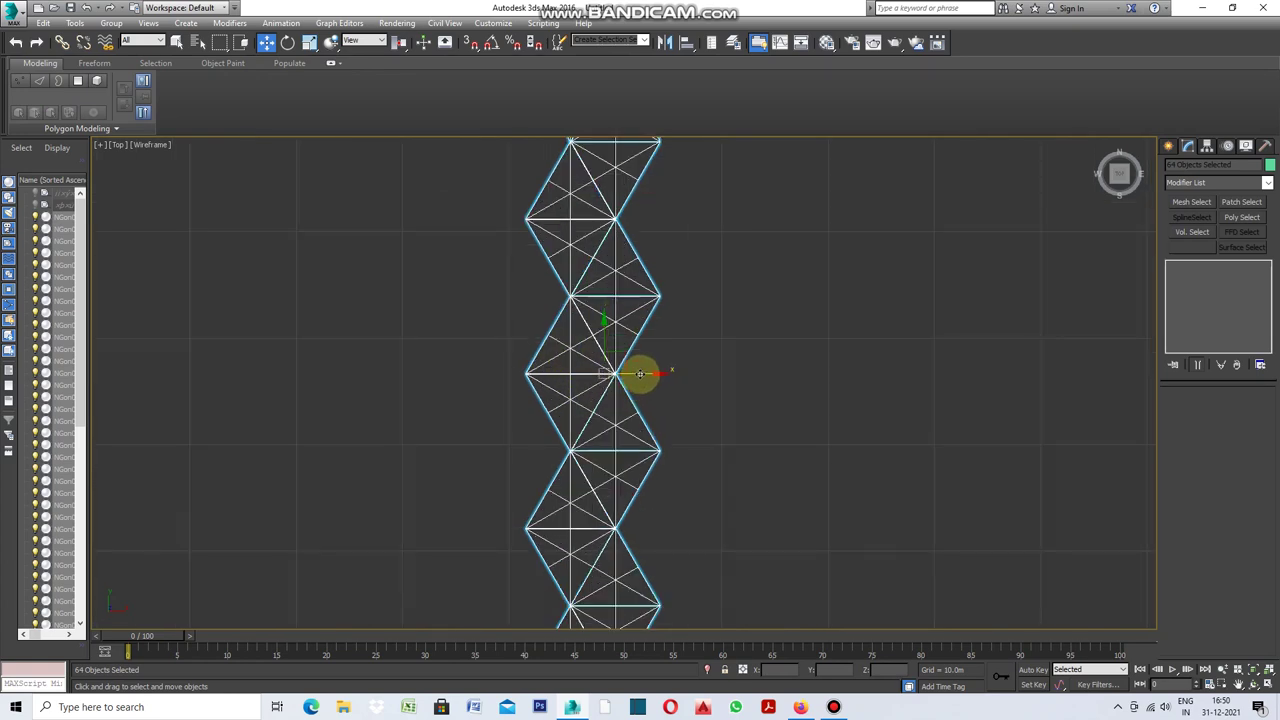
{"action": "left_click_drag", "start_coordinate": [640, 374], "coordinate": [549, 378], "text": "shift"}
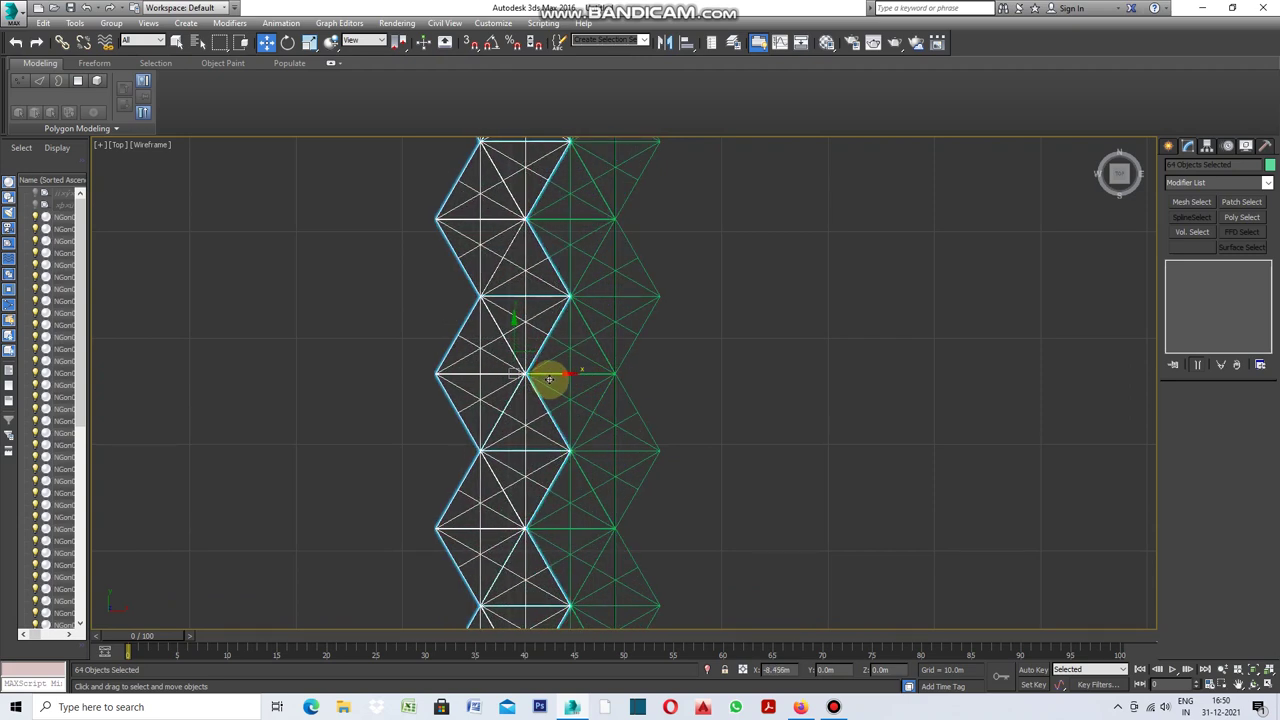
{"action": "left_click_drag", "start_coordinate": [549, 378], "coordinate": [550, 378], "text": "shift"}
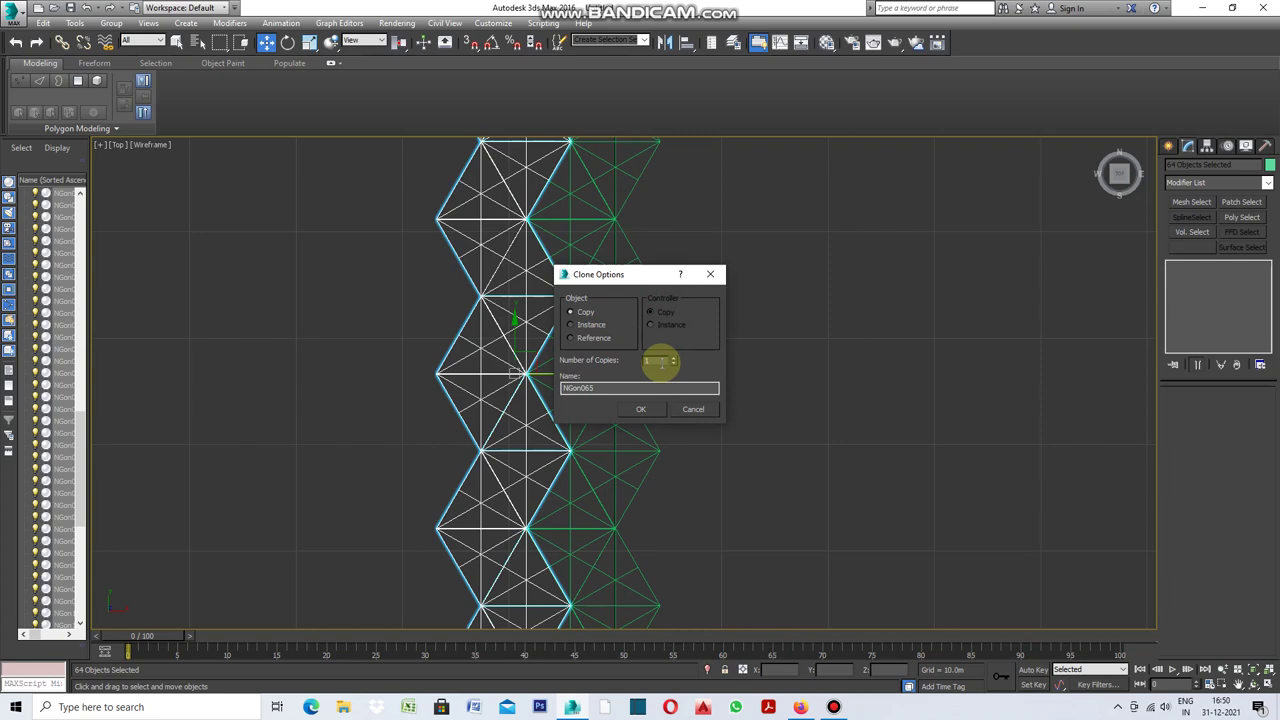
{"action": "type", "text": "15"}
{"action": "left_click", "coordinate": [652, 410]}
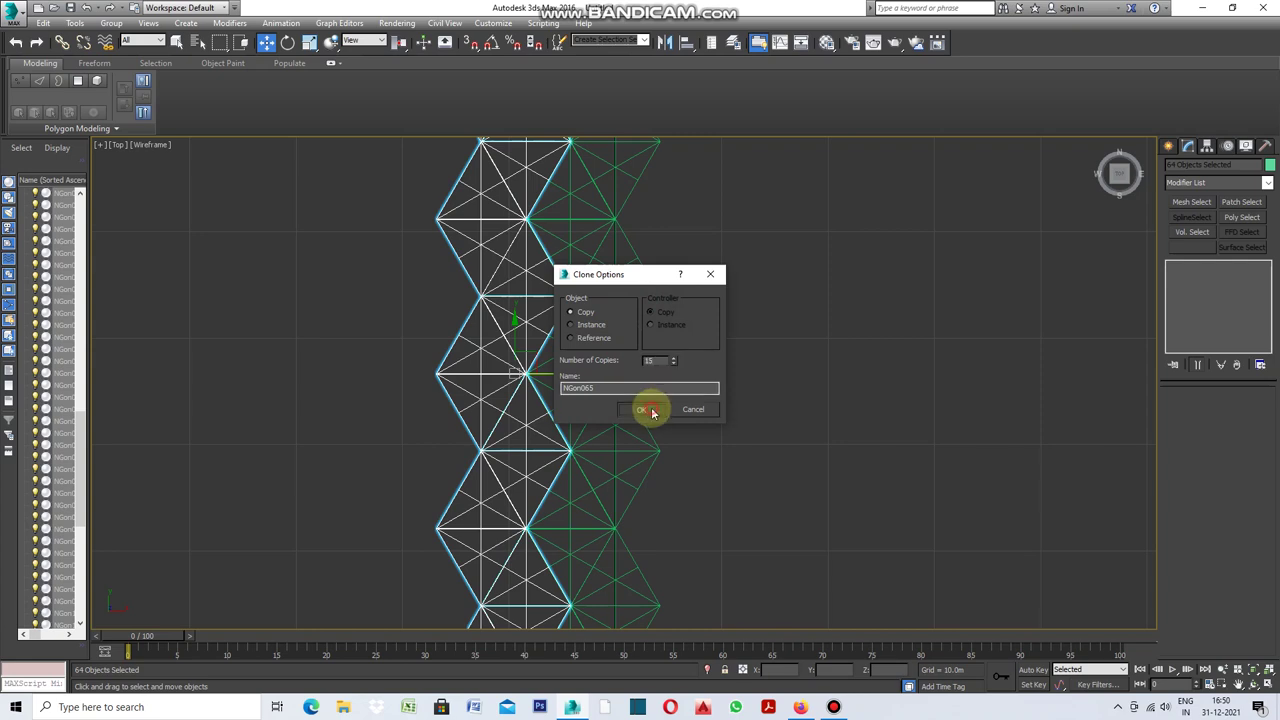
{"action": "scroll", "coordinate": [670, 400], "scroll_direction": "down", "scroll_amount": 2}
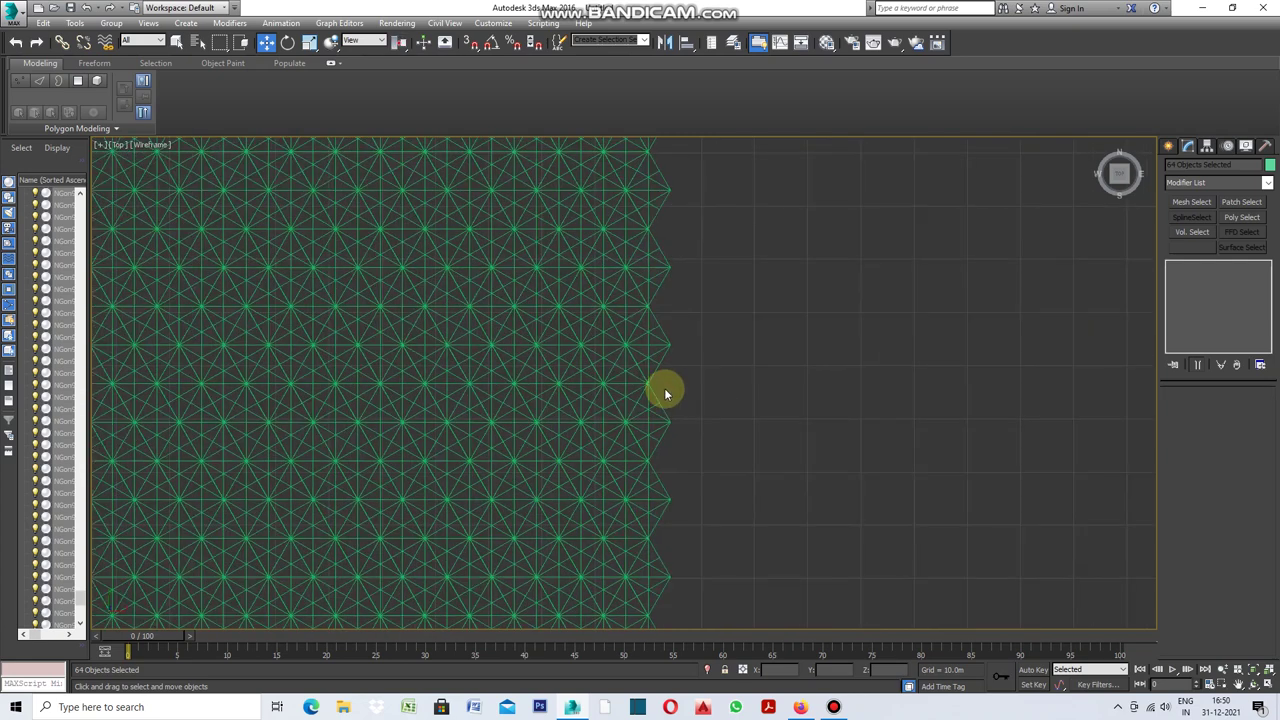
{"action": "scroll", "coordinate": [660, 387], "scroll_direction": "down", "scroll_amount": 5}
{"action": "left_click", "coordinate": [724, 470]}
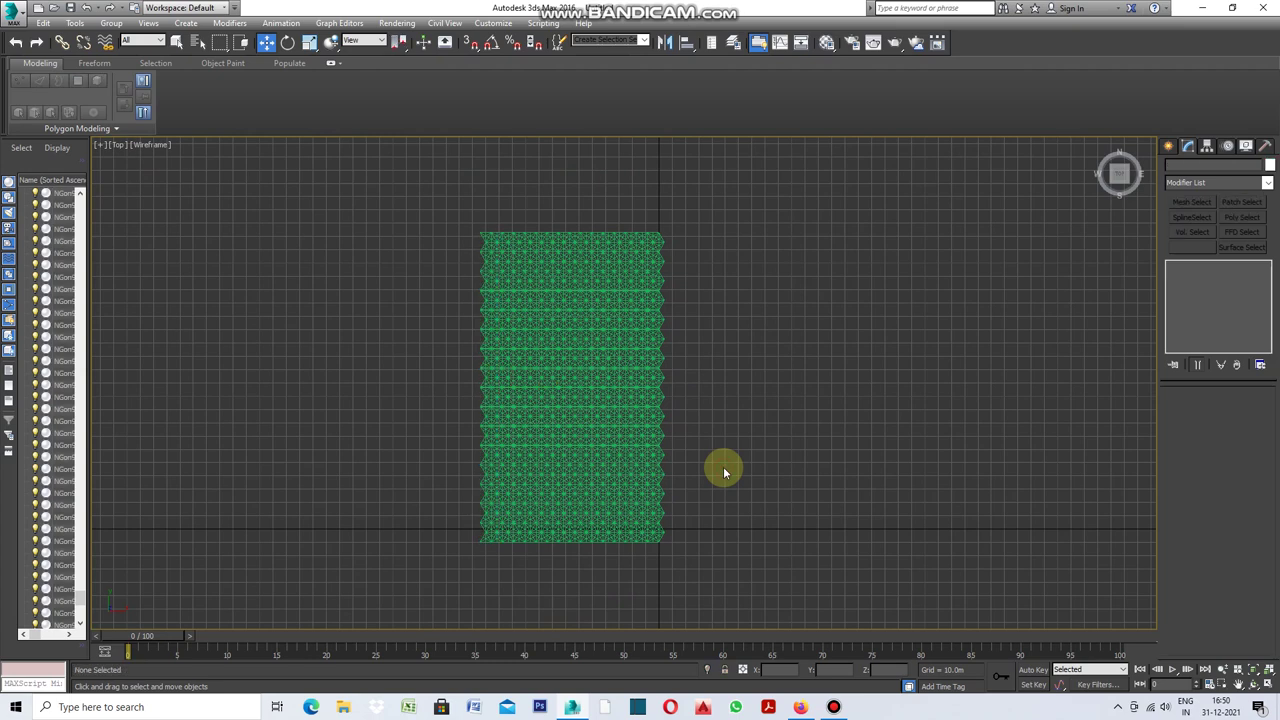
Attach all lattice modules to one NGon via the Attach List, forming the single Editable Poly NGon032
{"action": "key", "text": "z"}
{"action": "key", "text": "q"}
{"action": "left_click", "coordinate": [701, 584]}
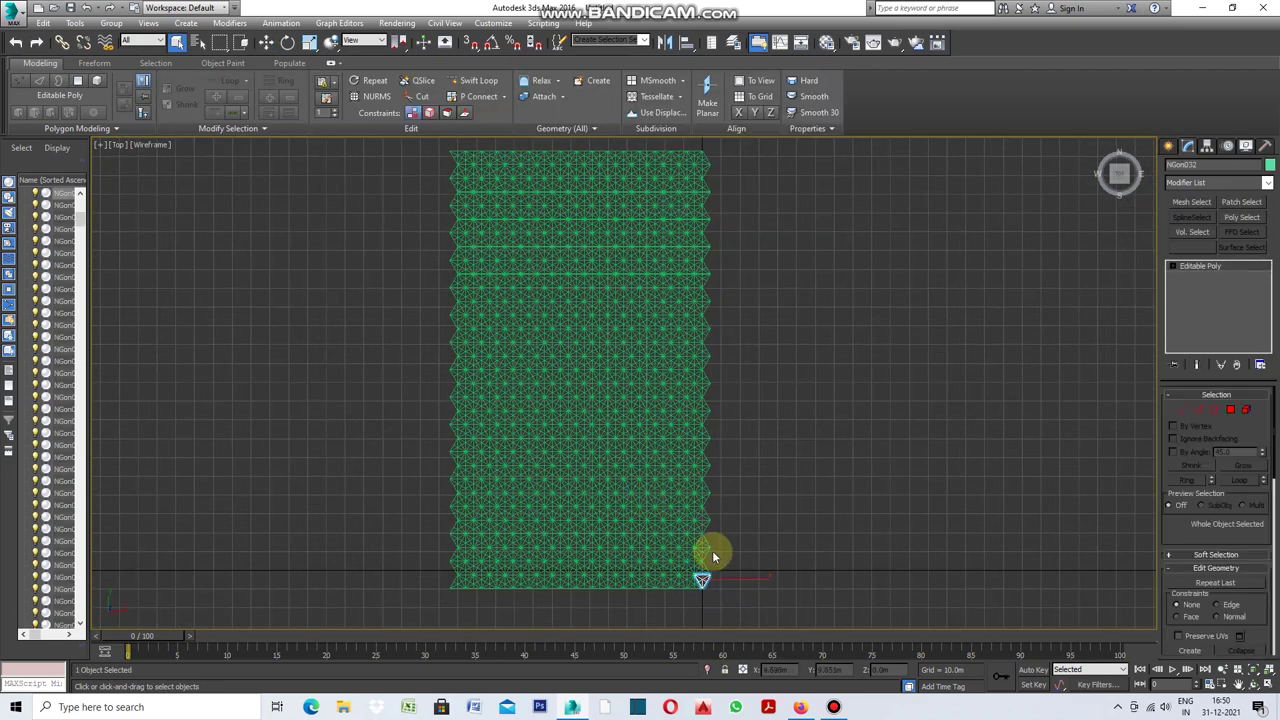
{"action": "scroll", "coordinate": [1228, 545], "scroll_direction": "down", "scroll_amount": 2}
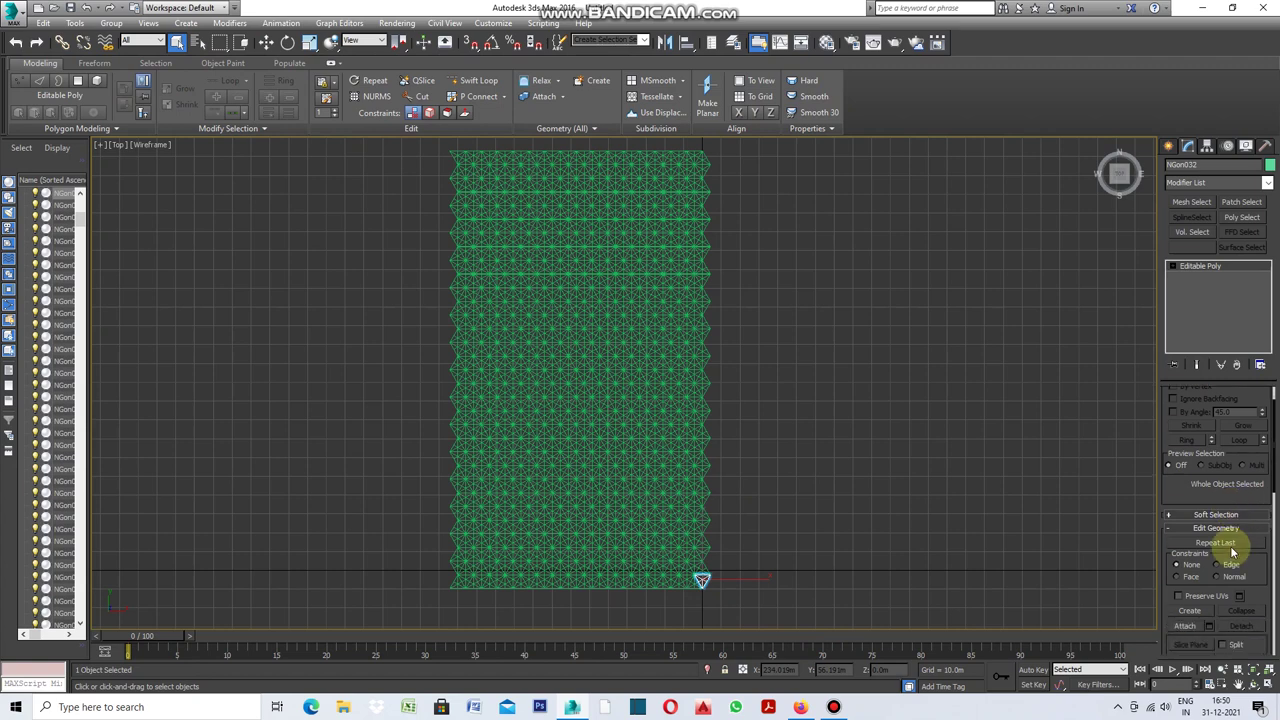
{"action": "left_click", "coordinate": [1209, 628]}
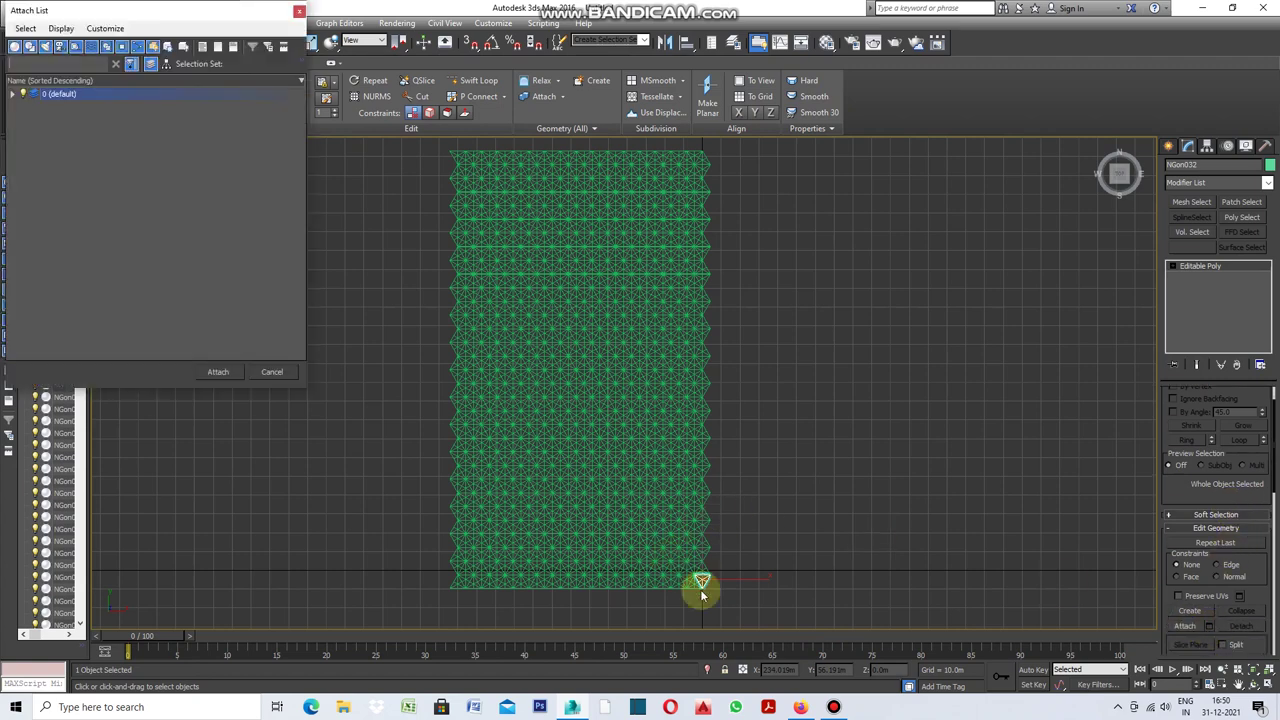
{"action": "left_click", "coordinate": [26, 30]}
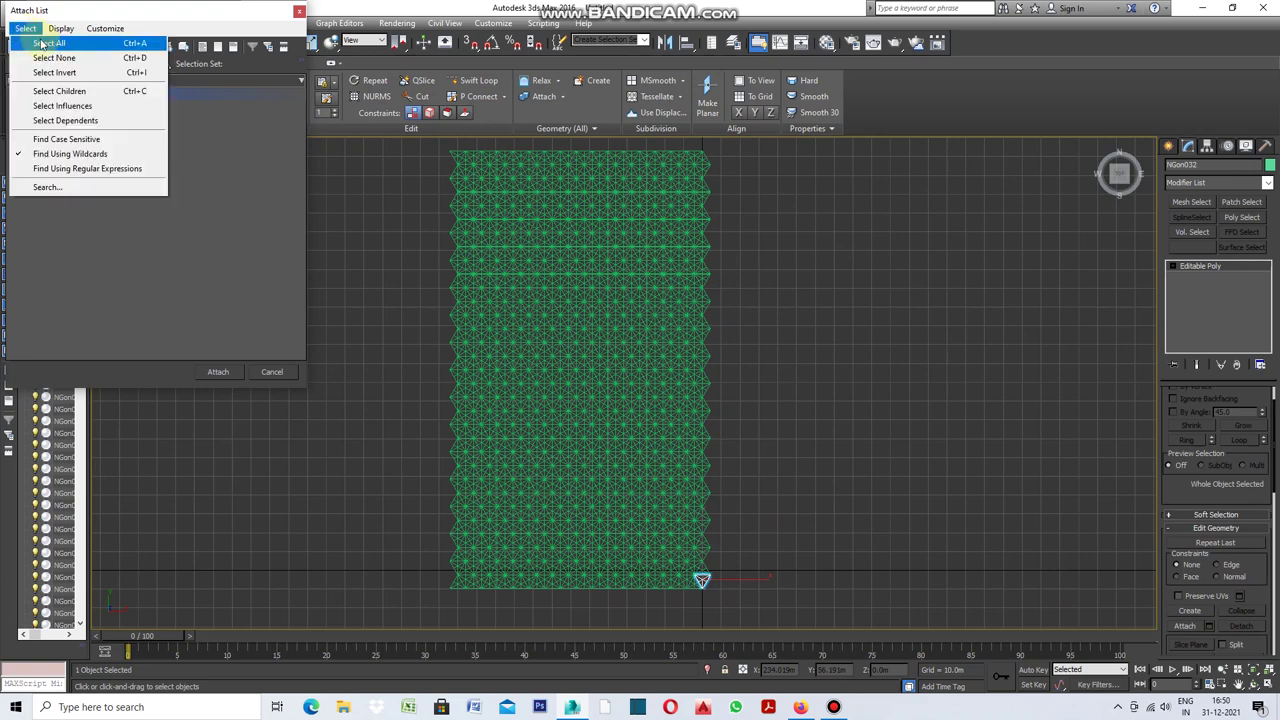
{"action": "left_click", "coordinate": [54, 45]}
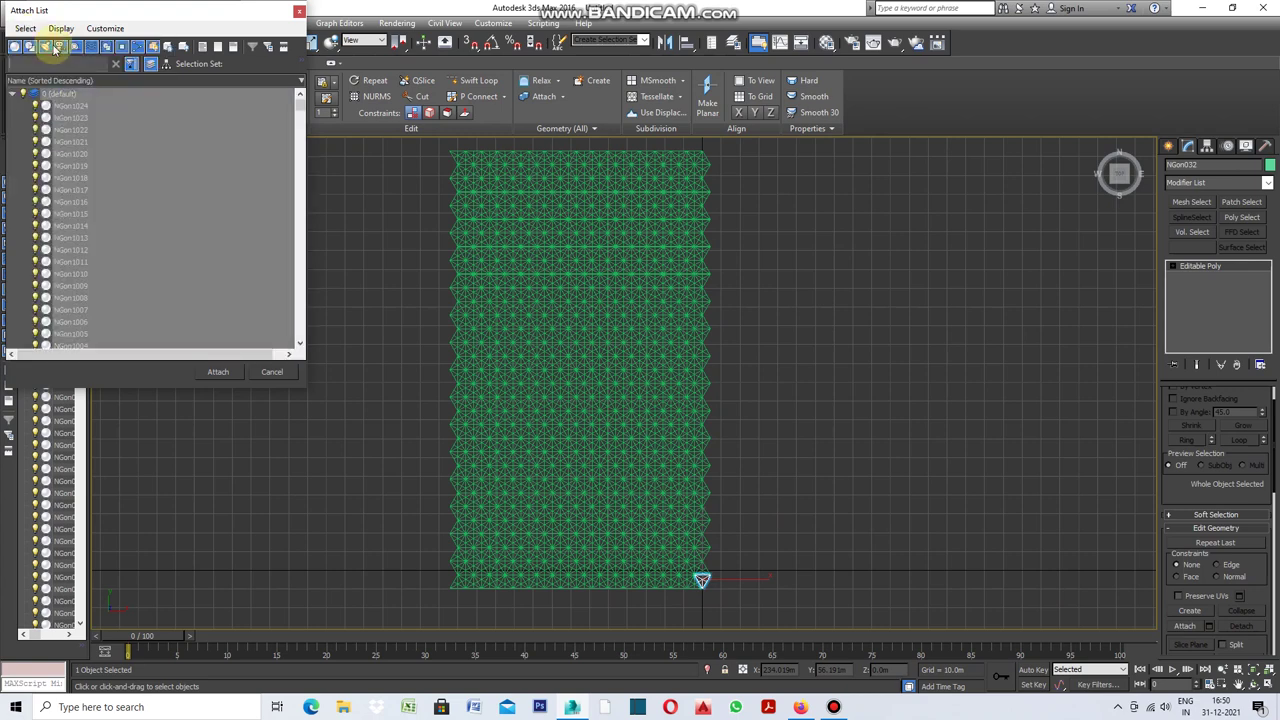
{"action": "left_click", "coordinate": [218, 372]}
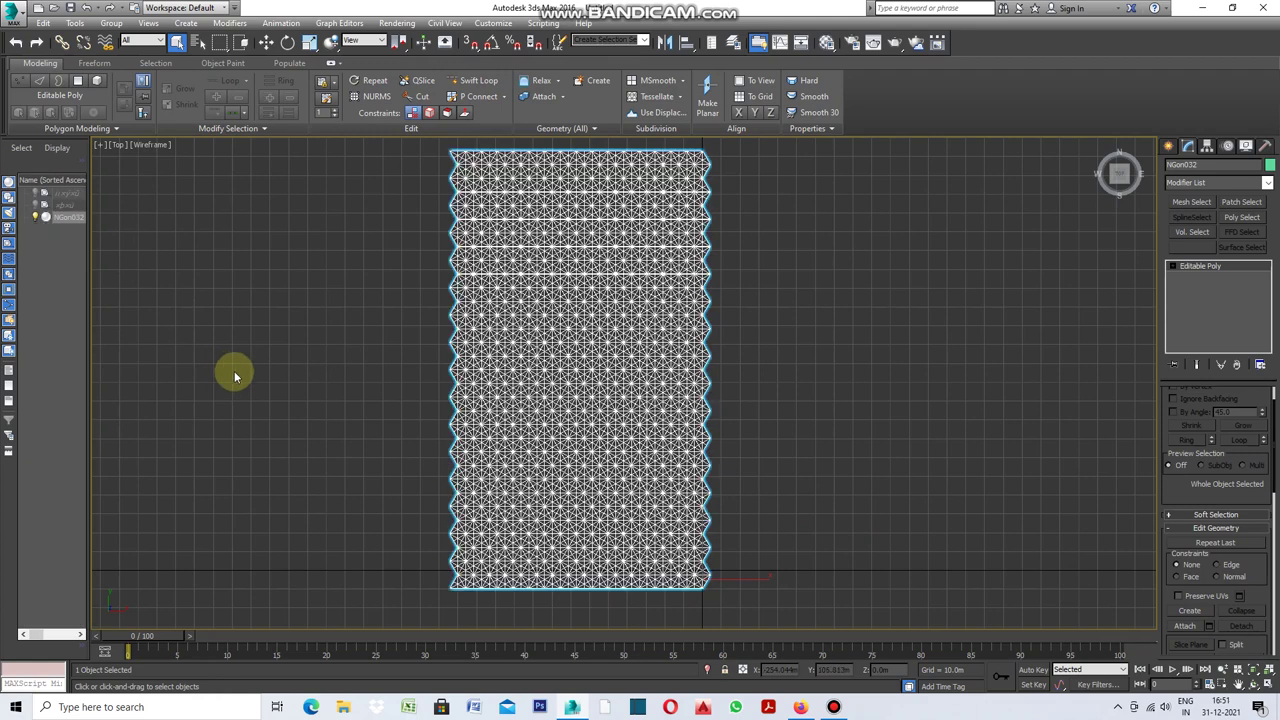
{"action": "scroll", "coordinate": [560, 467], "scroll_direction": "down", "scroll_amount": 2}
{"action": "left_click", "coordinate": [755, 474]}
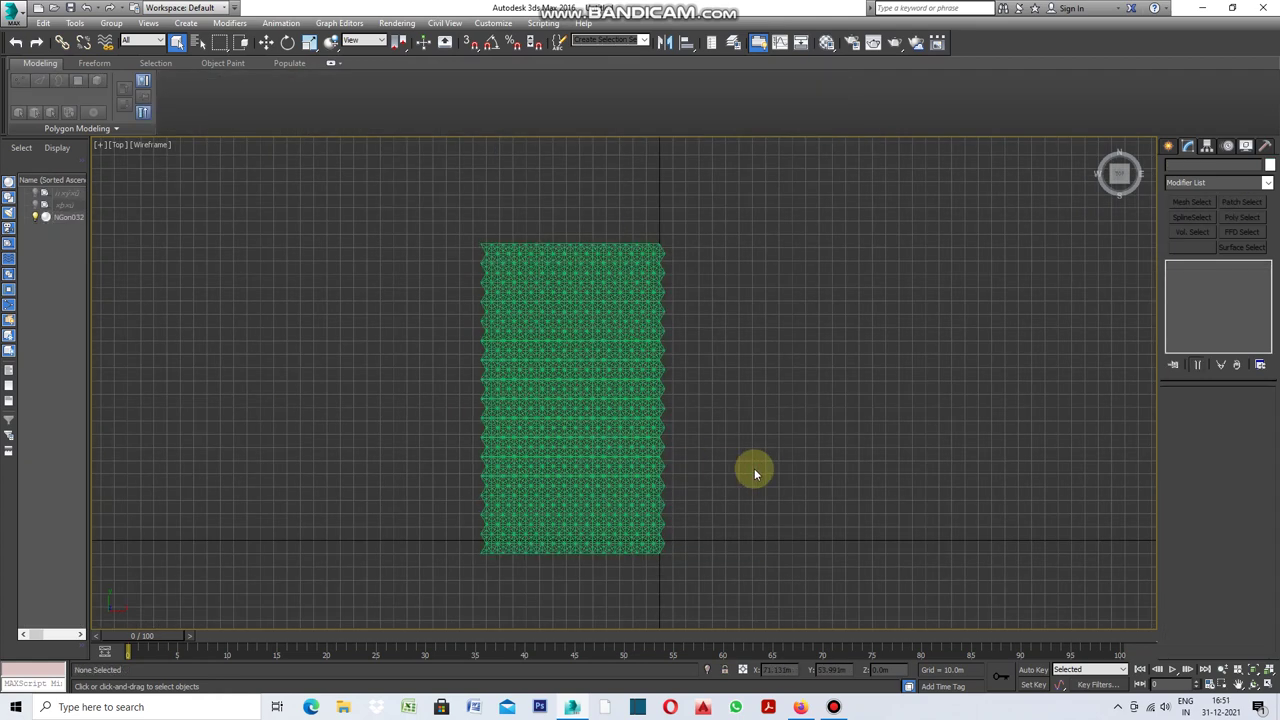
{"action": "left_click", "coordinate": [645, 456]}
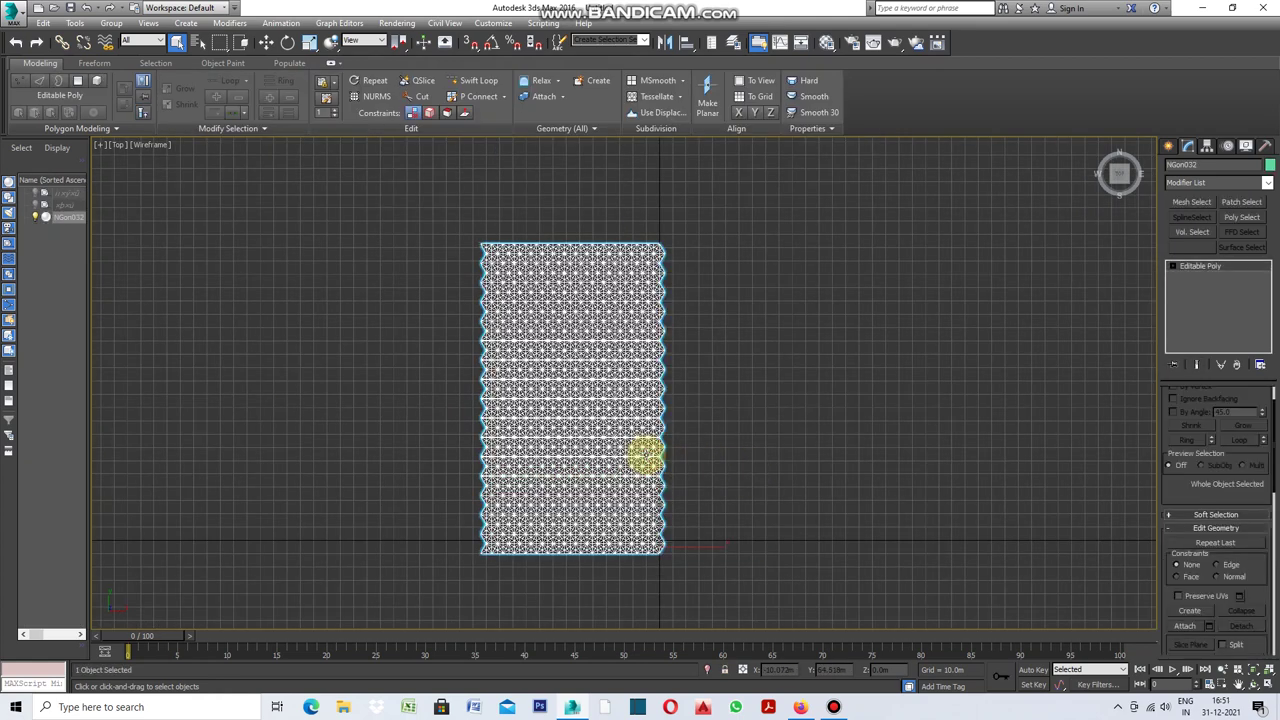
Select NGon032 at Vertex level and maximize the Front viewport
{"action": "left_click", "coordinate": [745, 471]}
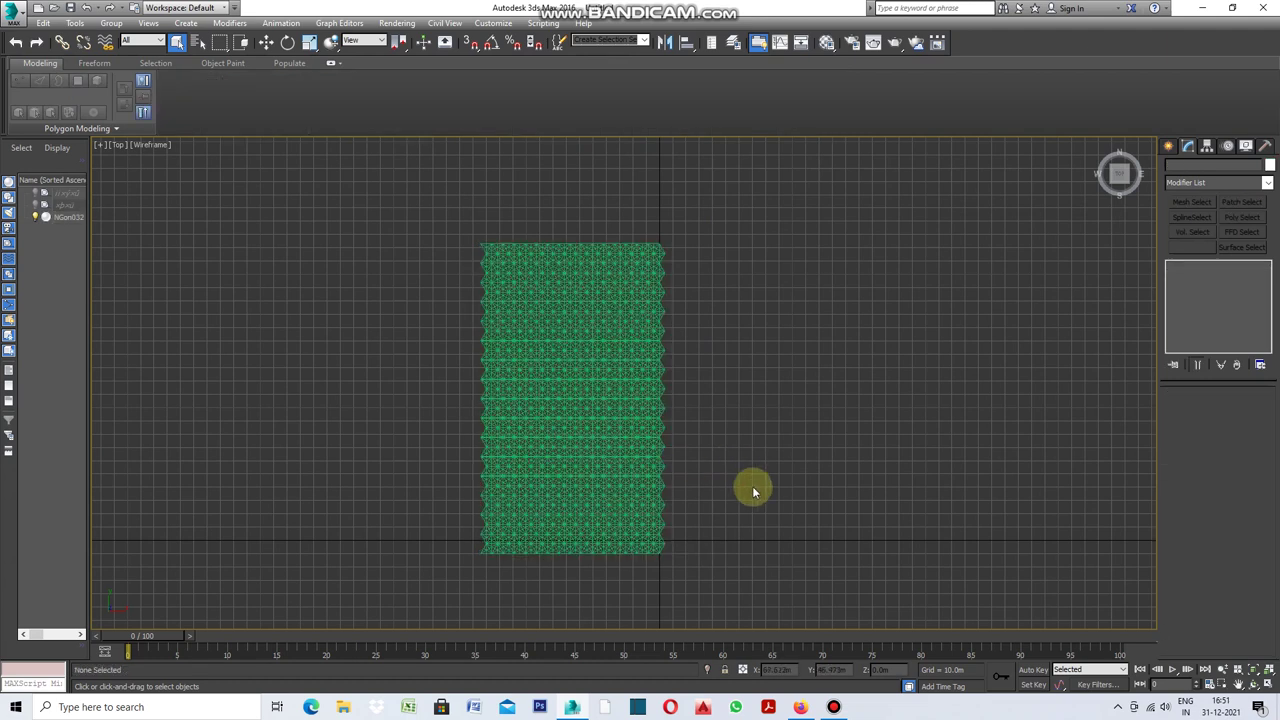
{"action": "left_click", "coordinate": [662, 488]}
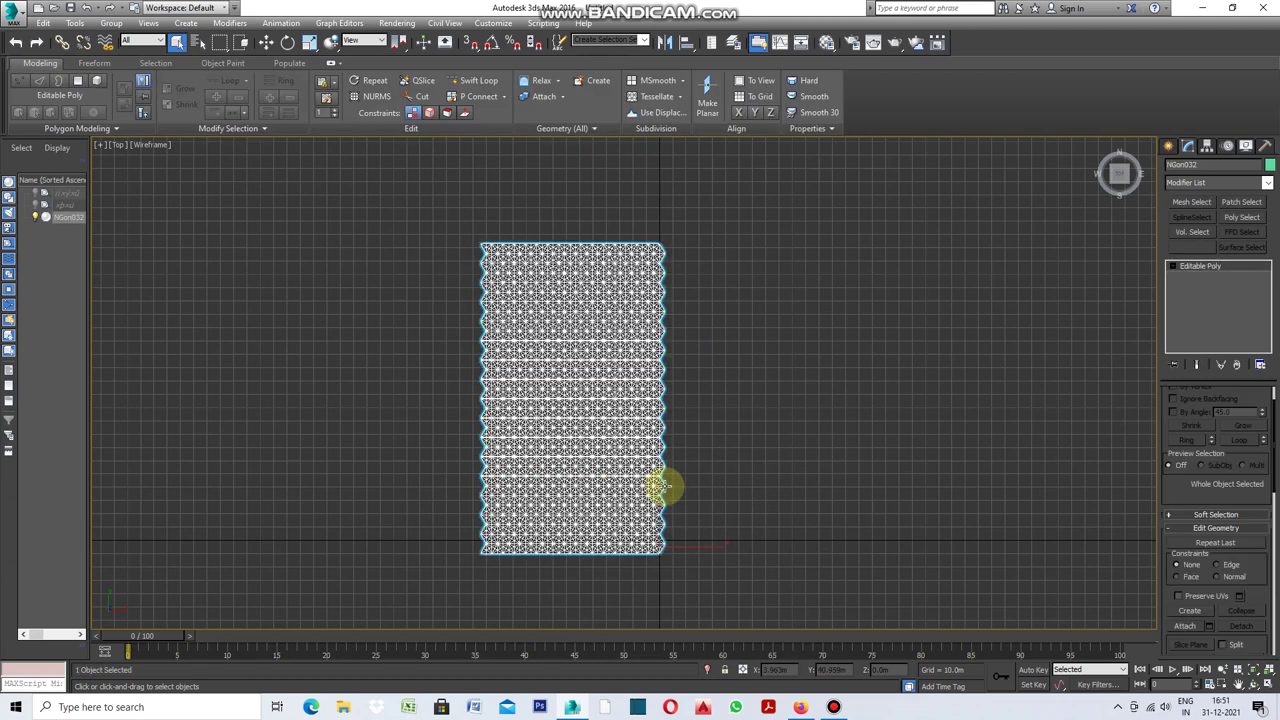
{"action": "mouse_move", "coordinate": [1272, 460]}
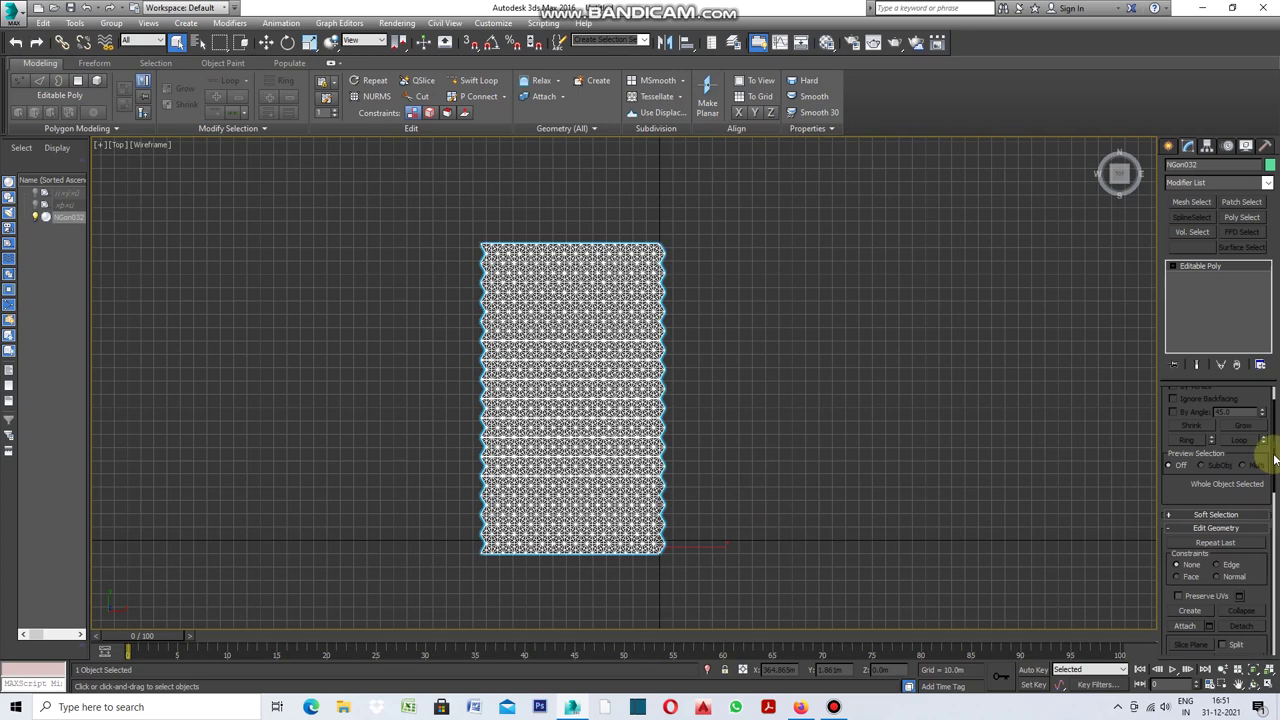
{"action": "left_click_drag", "start_coordinate": [1275, 459], "coordinate": [1262, 420]}
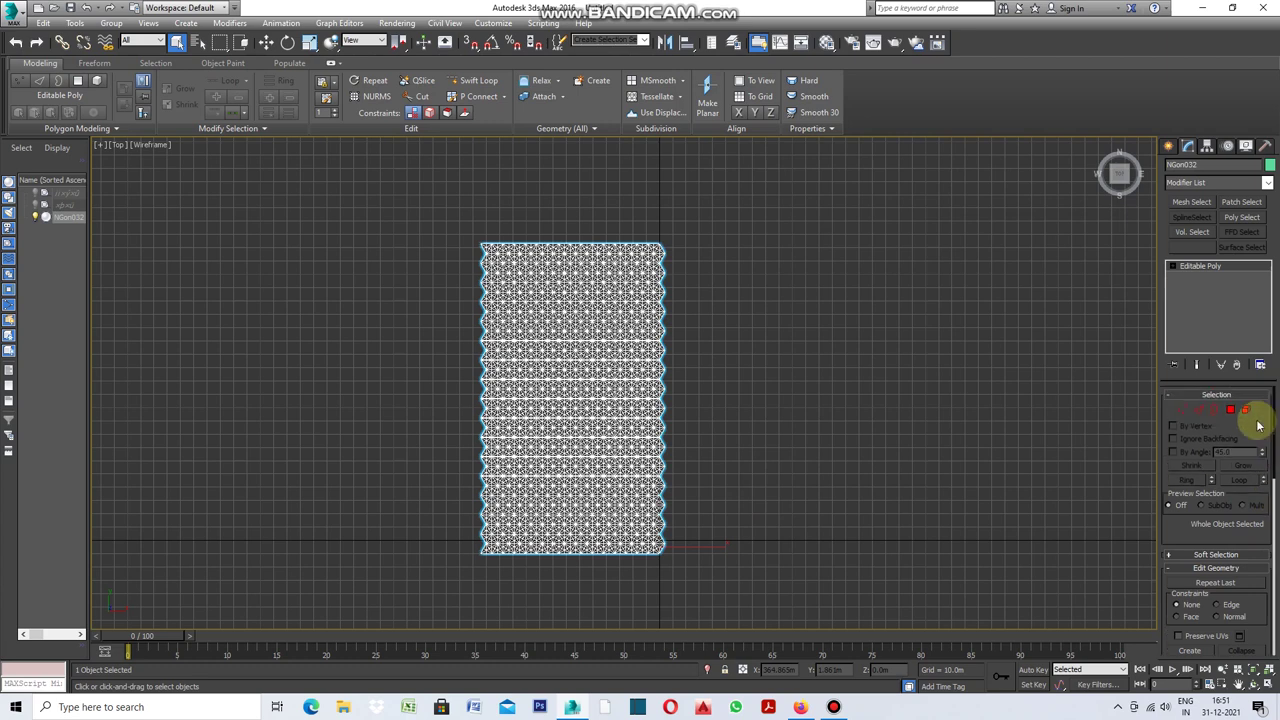
{"action": "left_click", "coordinate": [1181, 410]}
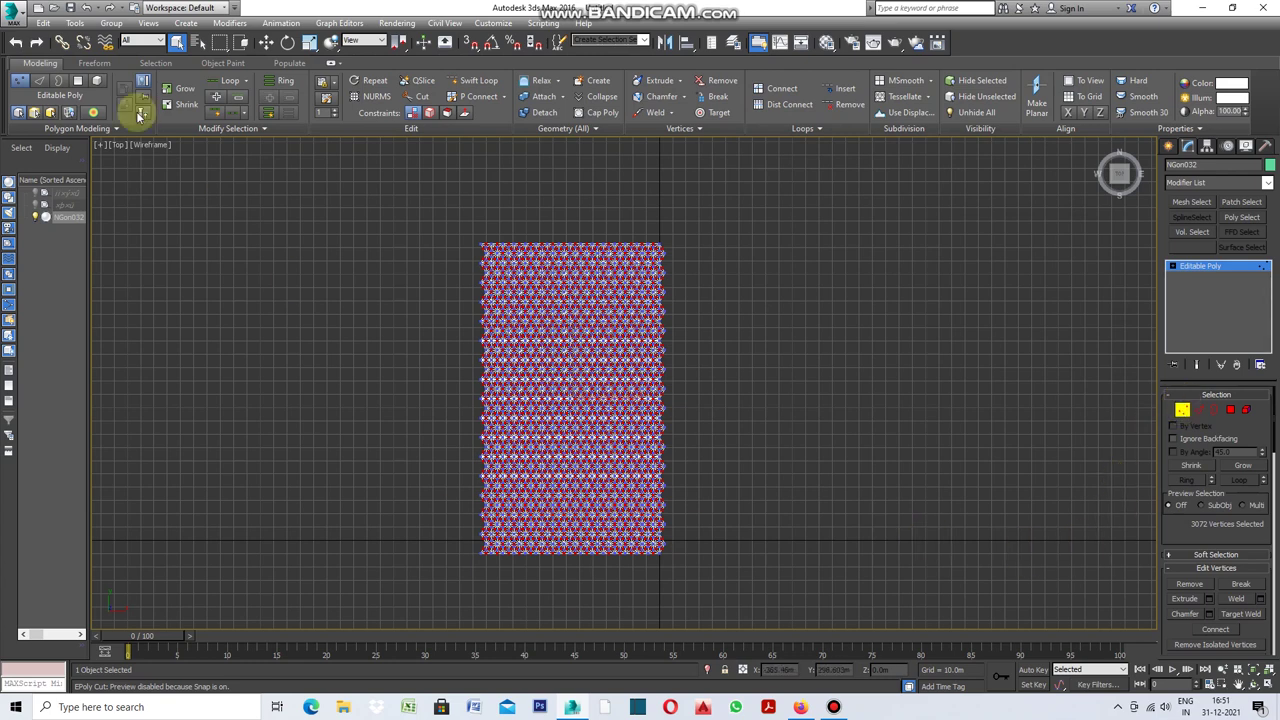
{"action": "left_click", "coordinate": [99, 144]}
{"action": "left_click", "coordinate": [120, 160]}
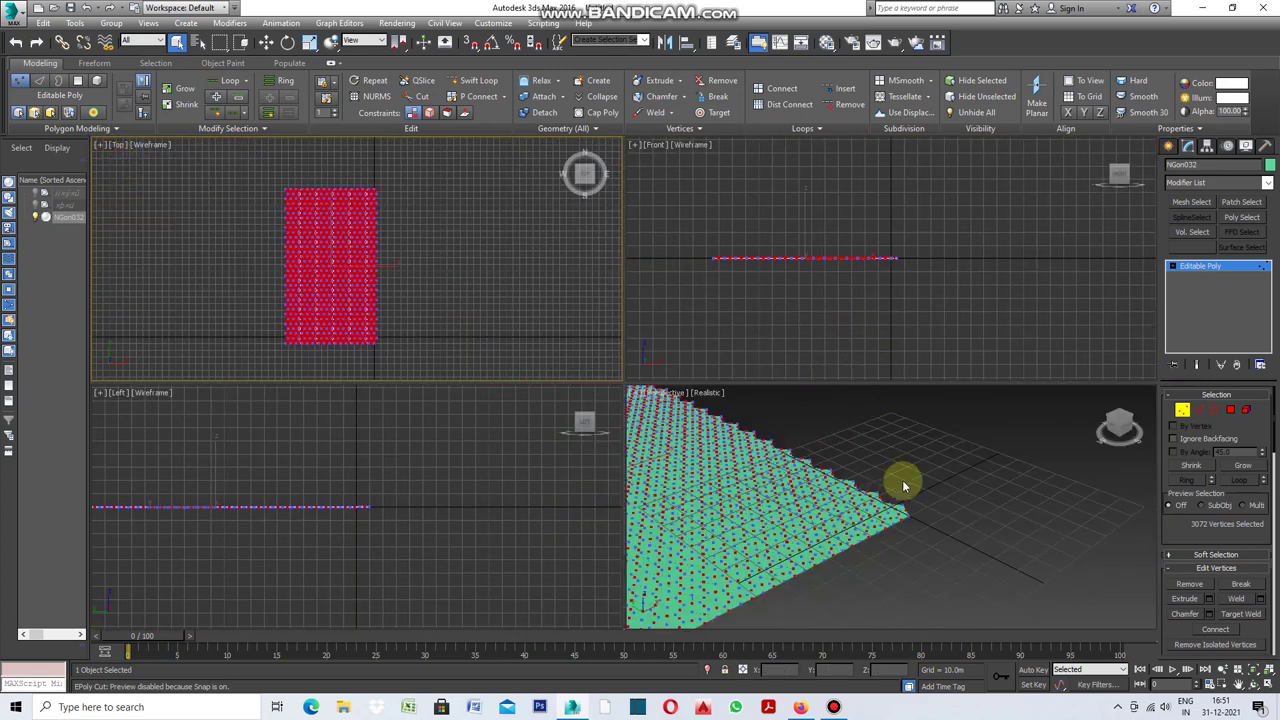
{"action": "scroll", "coordinate": [752, 256], "scroll_direction": "up", "scroll_amount": 2}
{"action": "scroll", "coordinate": [790, 268], "scroll_direction": "up", "scroll_amount": 2}
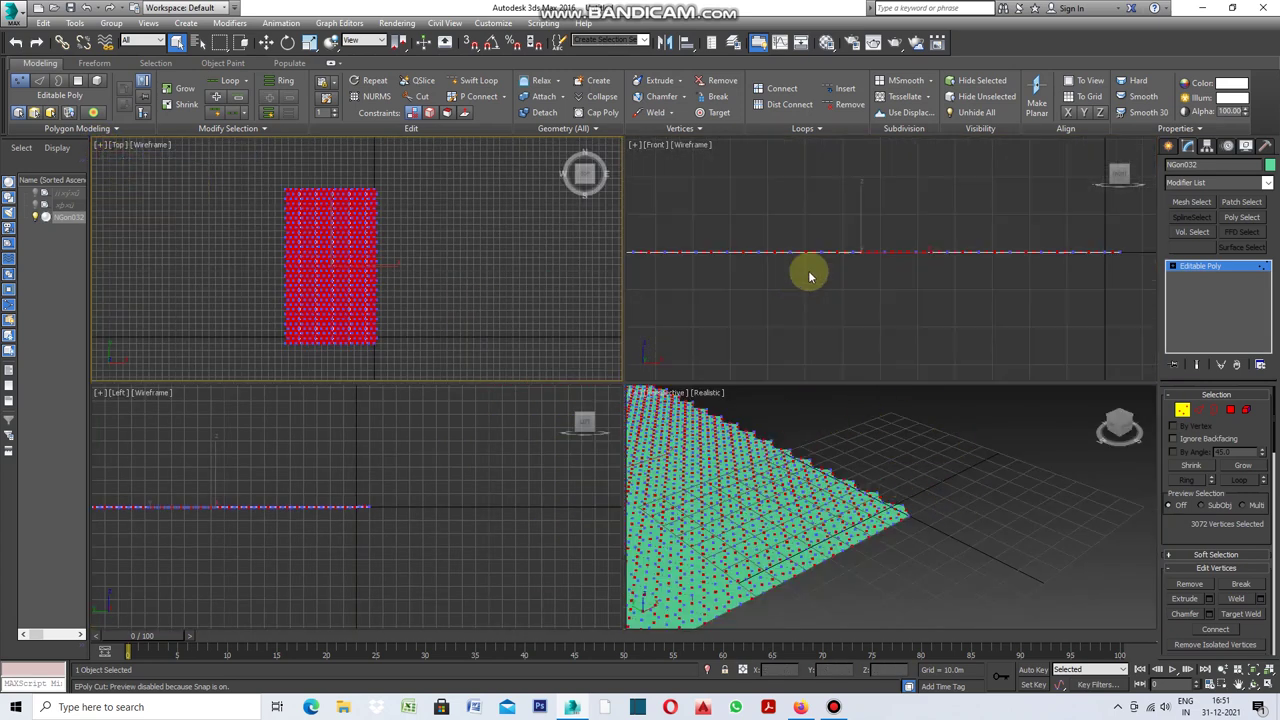
{"action": "left_click", "coordinate": [634, 144]}
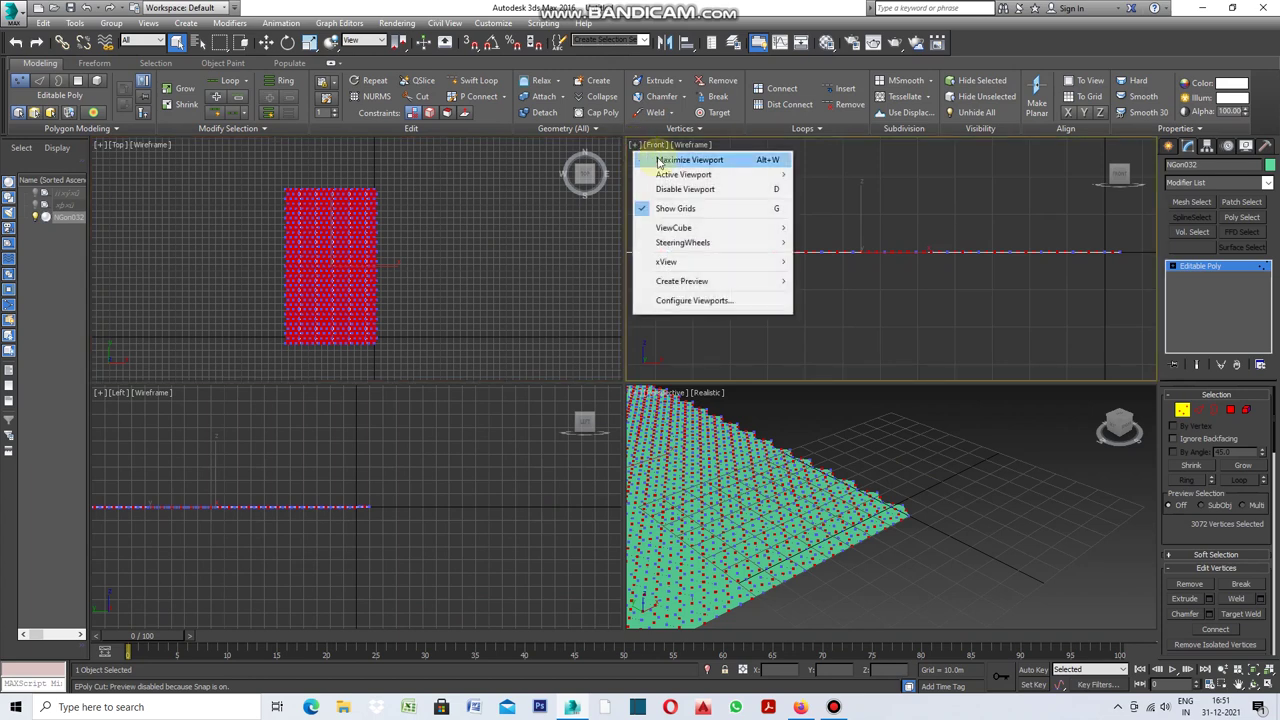
{"action": "left_click", "coordinate": [660, 158]}
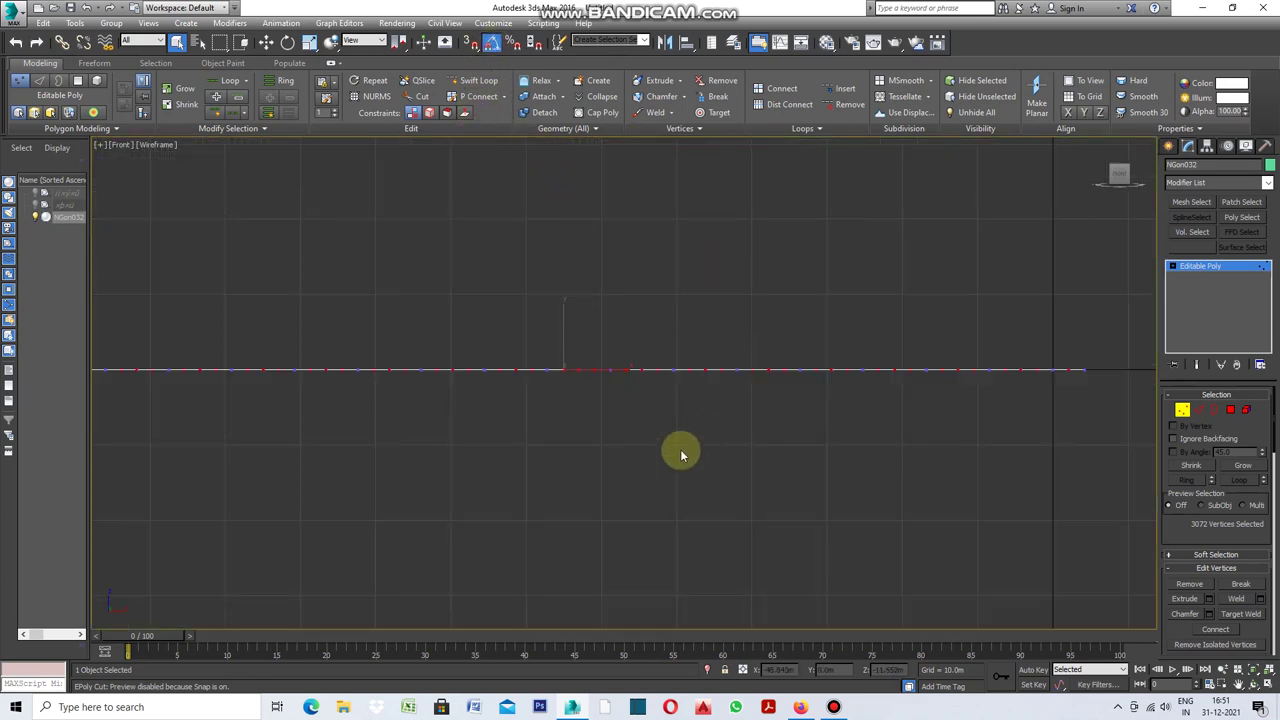
{"action": "scroll", "coordinate": [760, 397], "scroll_direction": "down", "scroll_amount": 3}
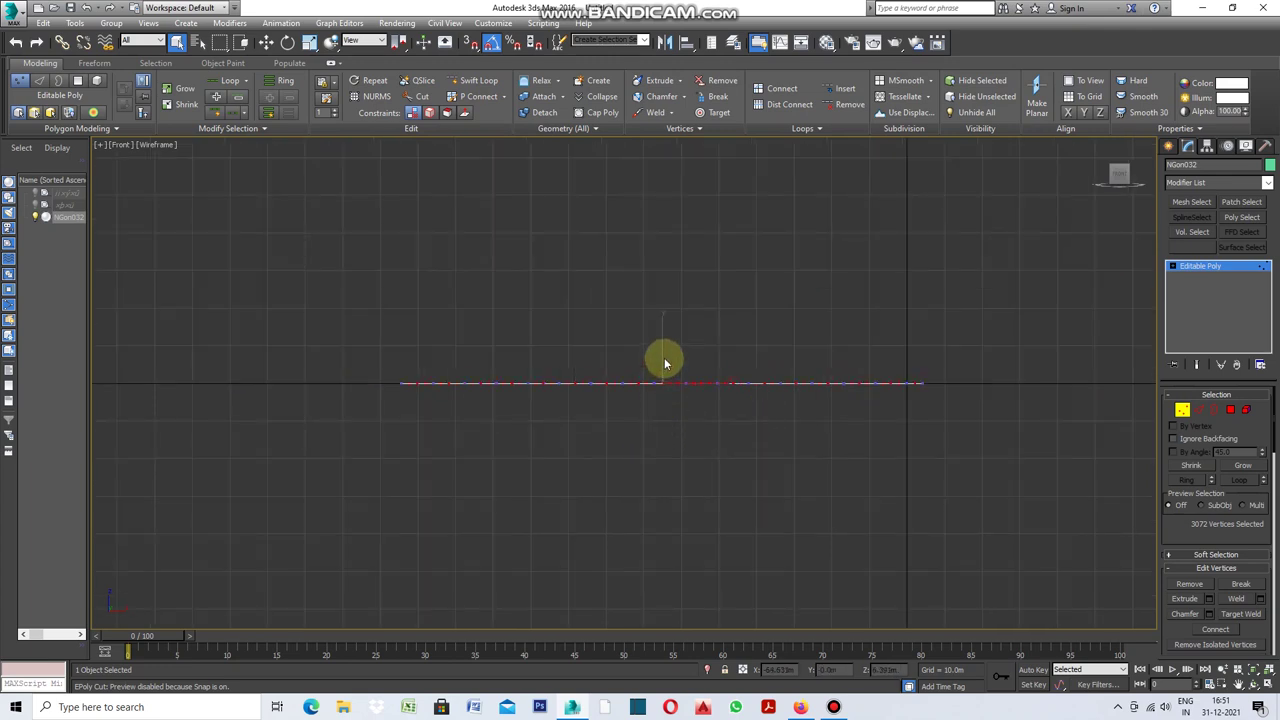
Move the 3072 selected vertices down about 4.5 m into pyramid spikes, then restore four viewports
{"action": "left_click", "coordinate": [267, 43]}
{"action": "scroll", "coordinate": [662, 370], "scroll_direction": "up", "scroll_amount": 2}
{"action": "left_click_drag", "start_coordinate": [659, 352], "coordinate": [661, 408]}
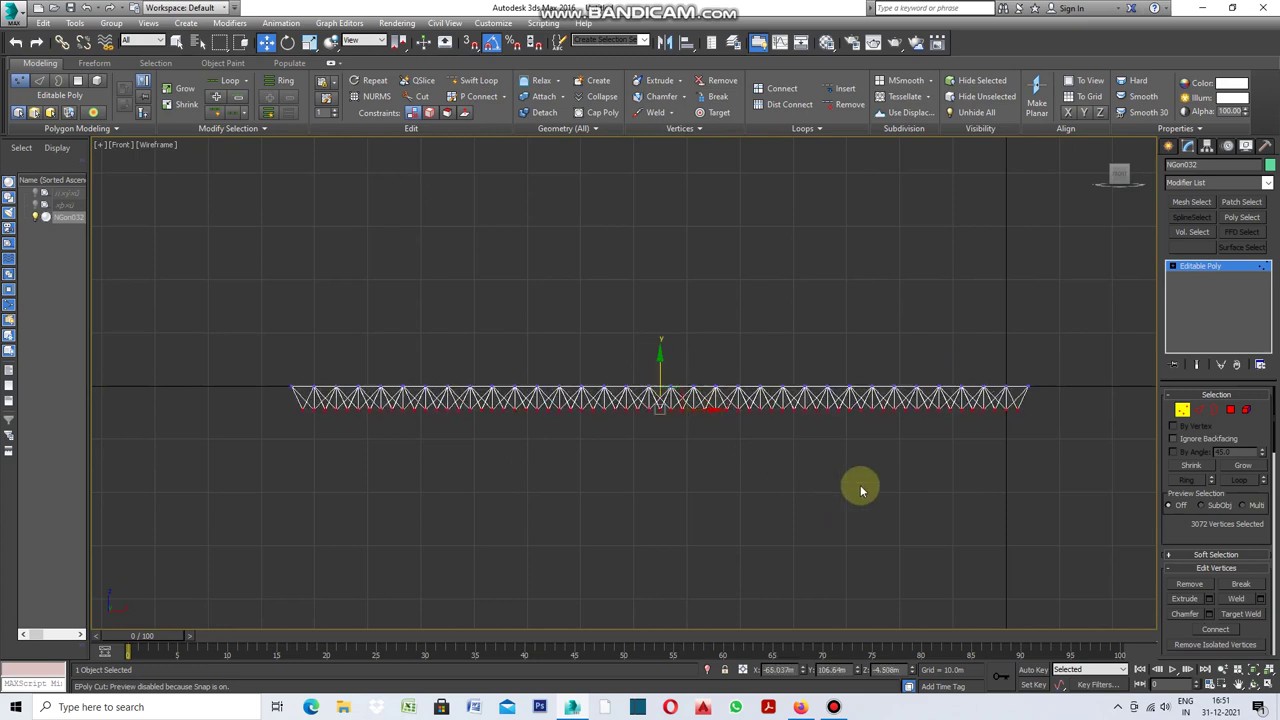
{"action": "left_click", "coordinate": [103, 147]}
{"action": "left_click", "coordinate": [130, 157]}
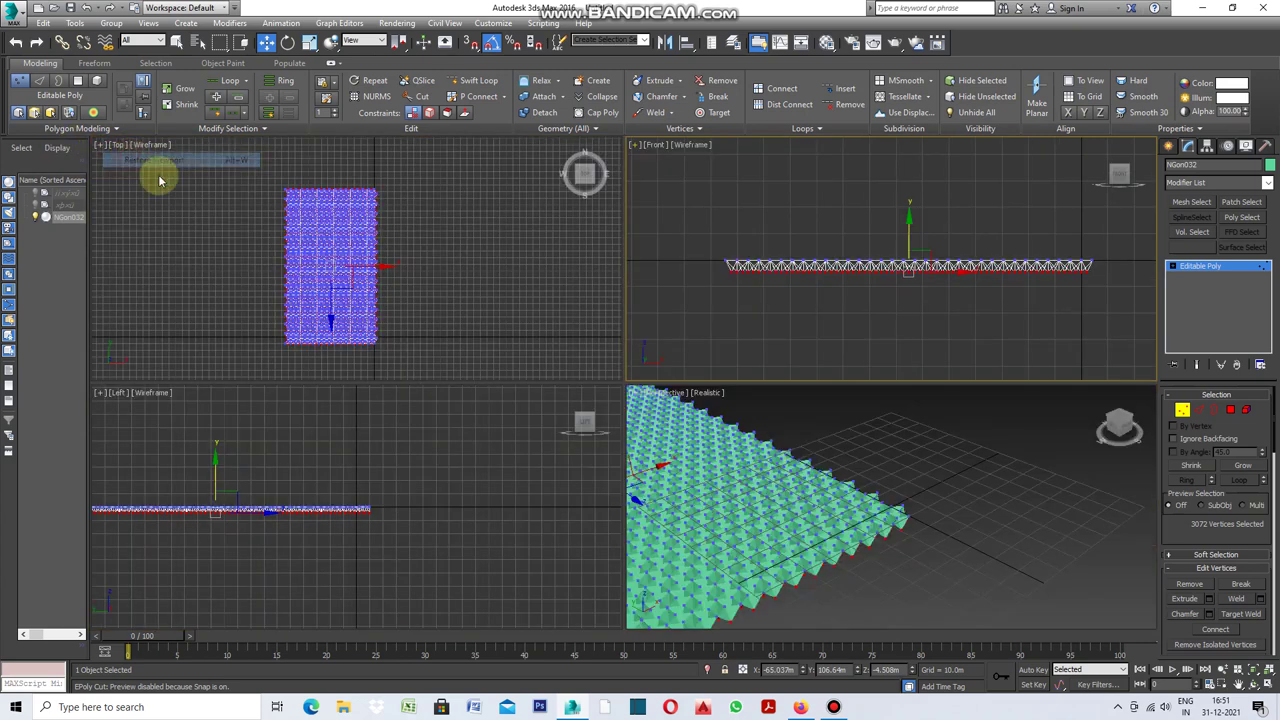
{"action": "scroll", "coordinate": [993, 540], "scroll_direction": "up", "scroll_amount": 2}
{"action": "scroll", "coordinate": [900, 537], "scroll_direction": "up", "scroll_amount": 2}
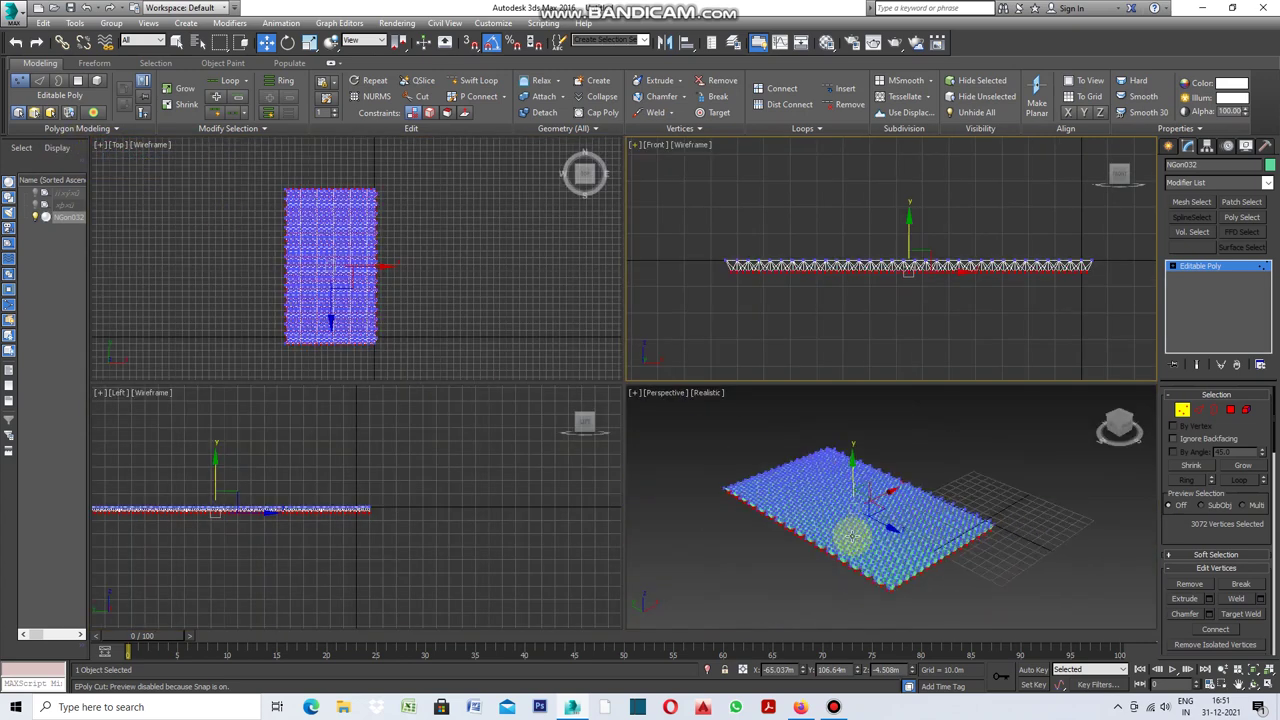
{"action": "scroll", "coordinate": [857, 537], "scroll_direction": "up", "scroll_amount": 2}
{"action": "scroll", "coordinate": [834, 526], "scroll_direction": "up", "scroll_amount": 3}
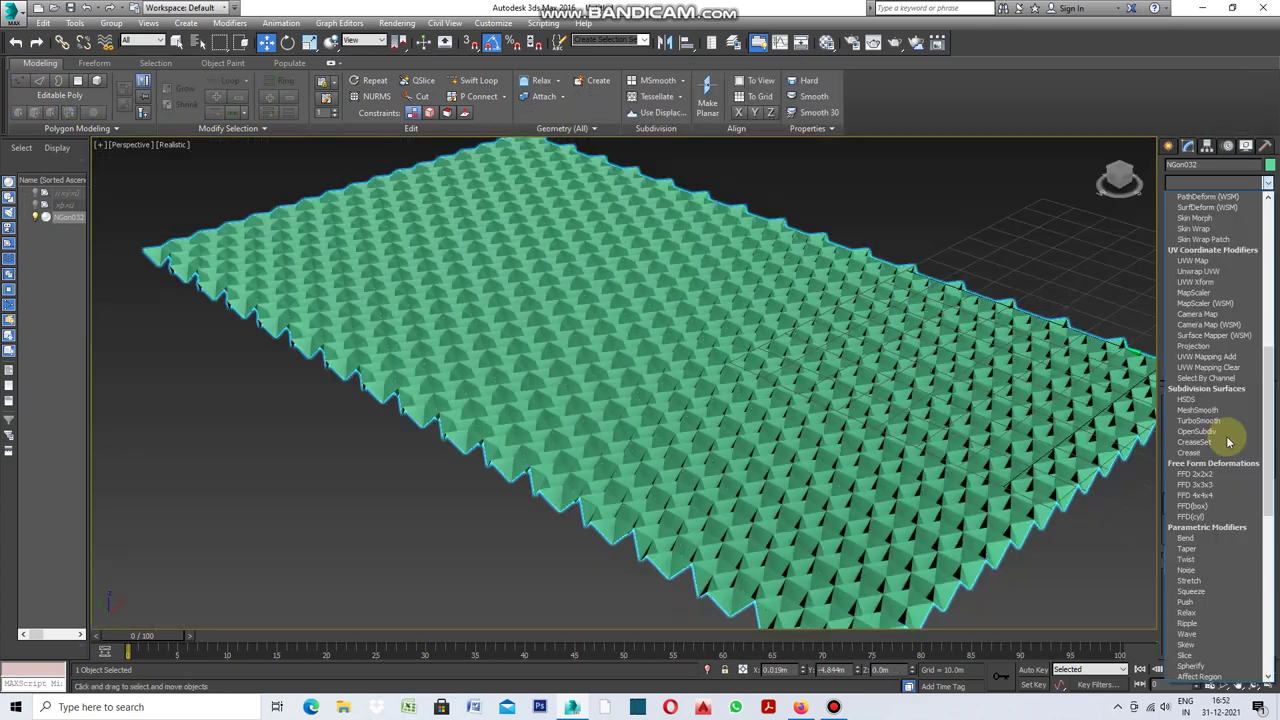
Add a Morpher to NGon032 and capture the current spiked shape as target 01
{"action": "scroll", "coordinate": [1228, 441], "scroll_direction": "up", "scroll_amount": 2}
{"action": "scroll", "coordinate": [1228, 441], "scroll_direction": "up", "scroll_amount": 1}
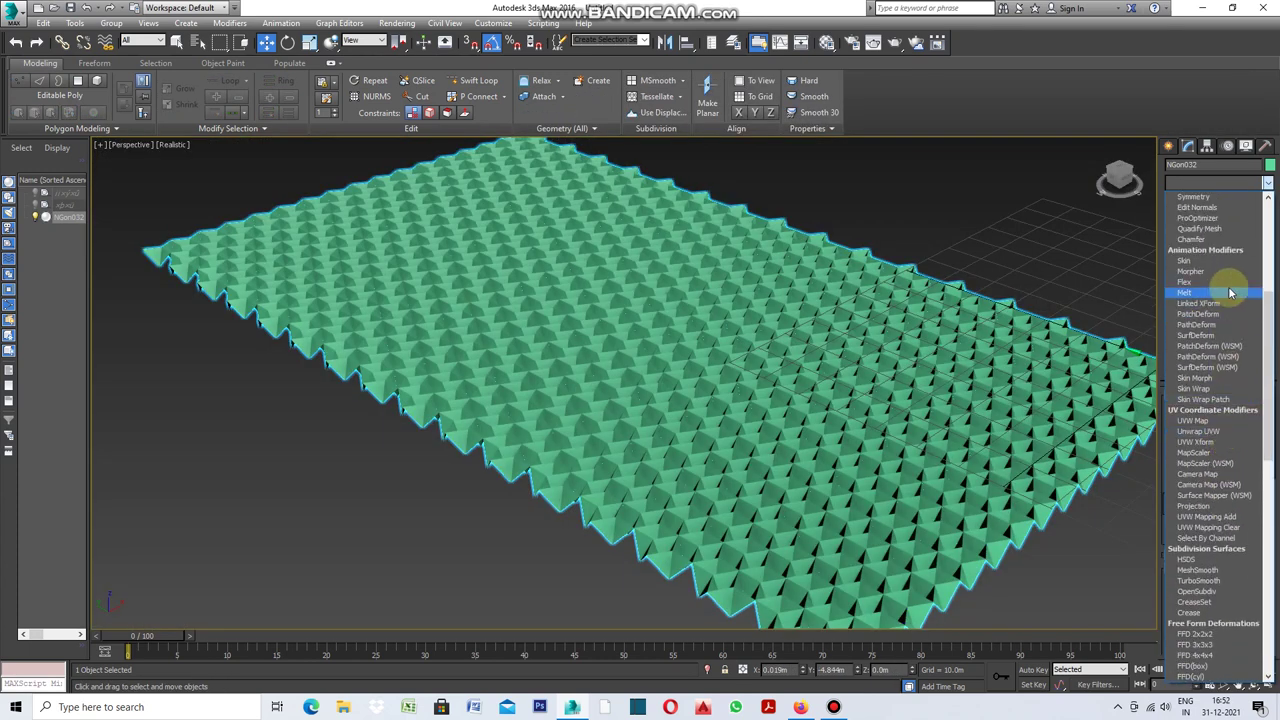
{"action": "left_click", "coordinate": [1218, 272]}
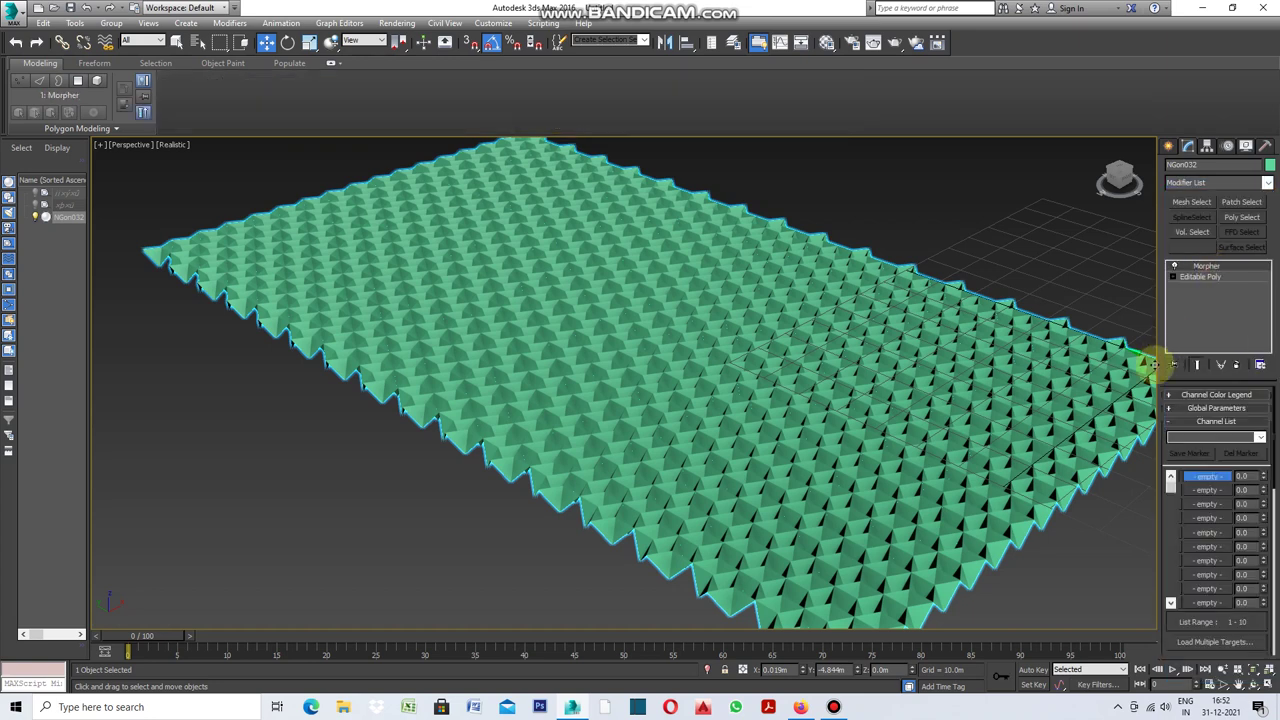
{"action": "left_click_drag", "start_coordinate": [1276, 438], "coordinate": [1274, 584]}
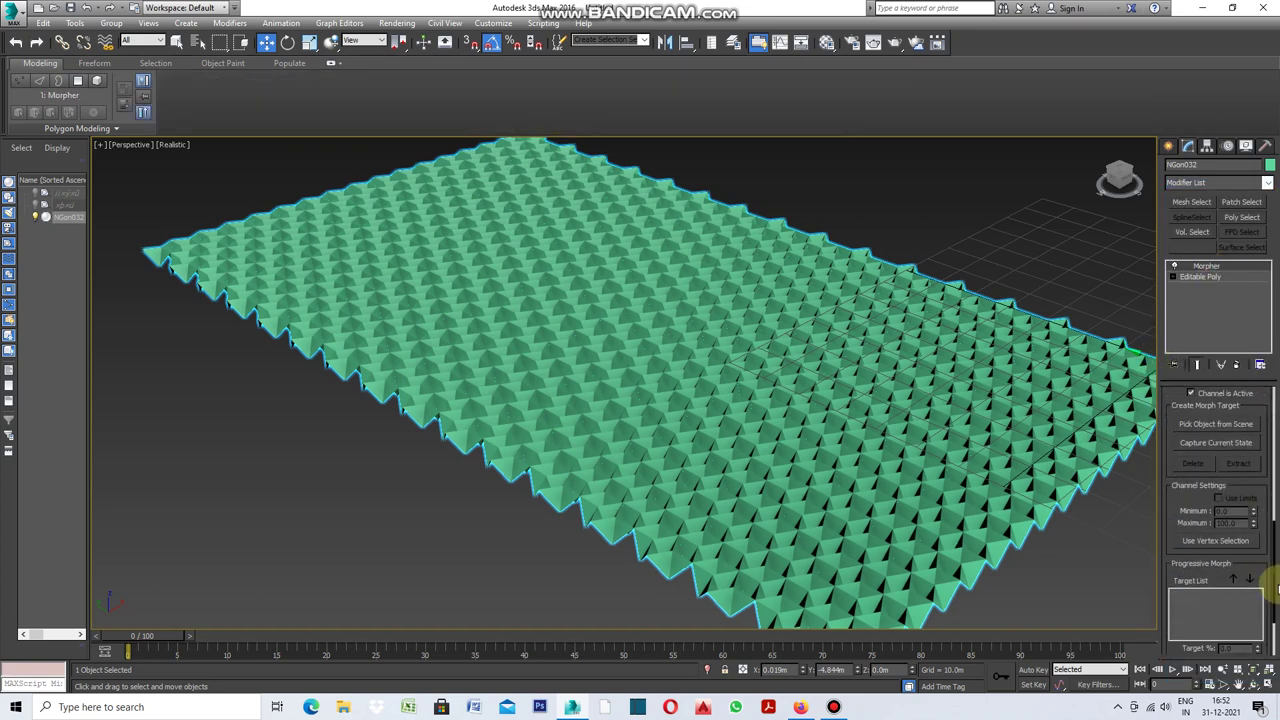
{"action": "left_click", "coordinate": [1218, 446]}
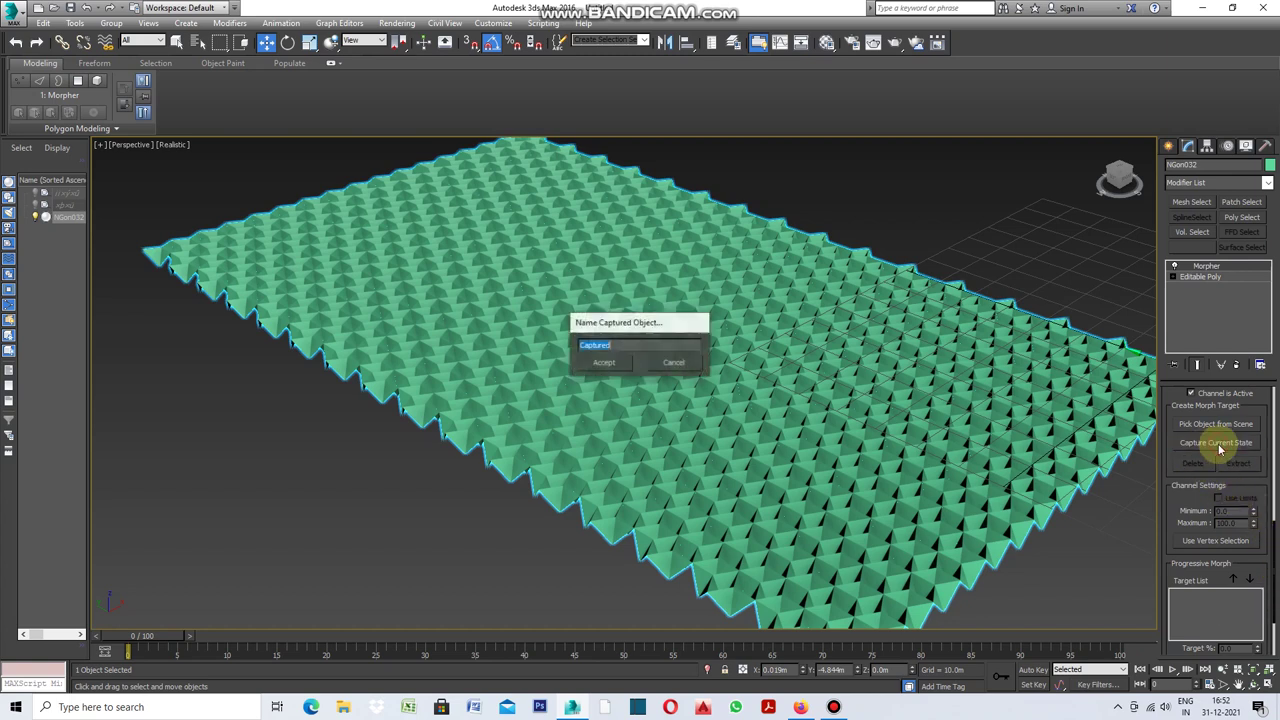
{"action": "type", "text": "01"}
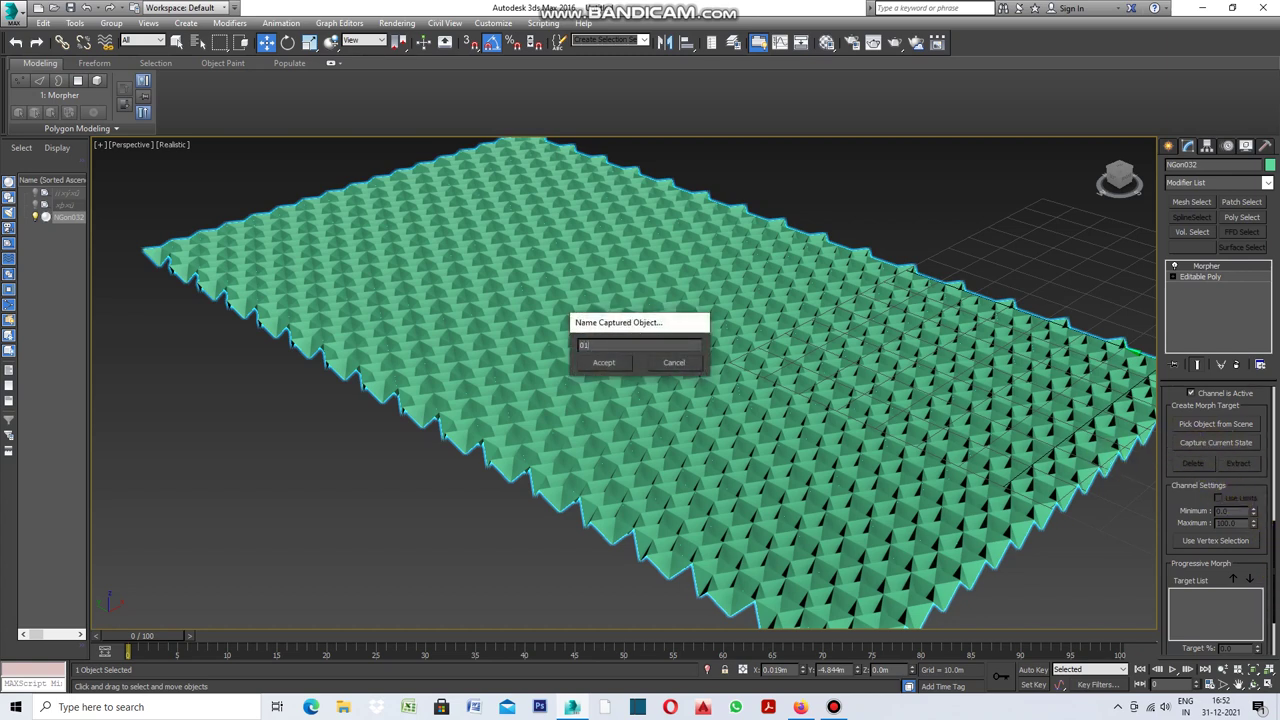
{"action": "left_click", "coordinate": [603, 363]}
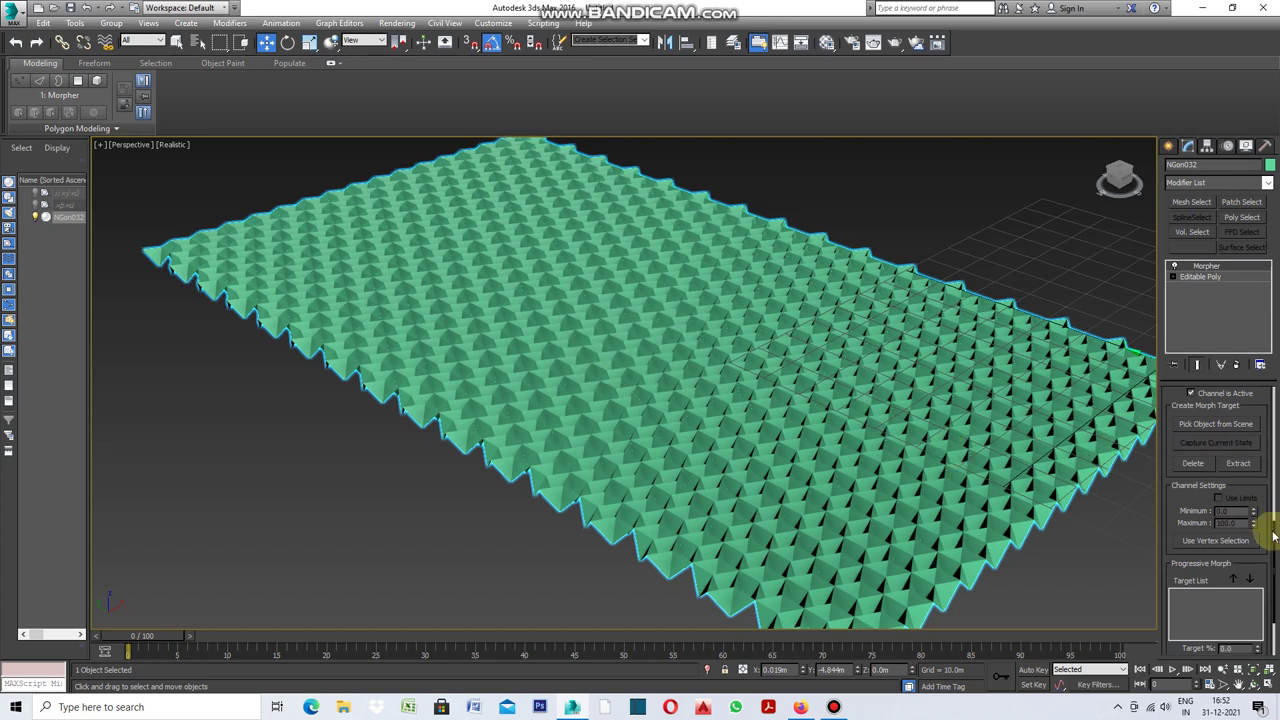
{"action": "left_click_drag", "start_coordinate": [1275, 535], "coordinate": [1277, 368]}
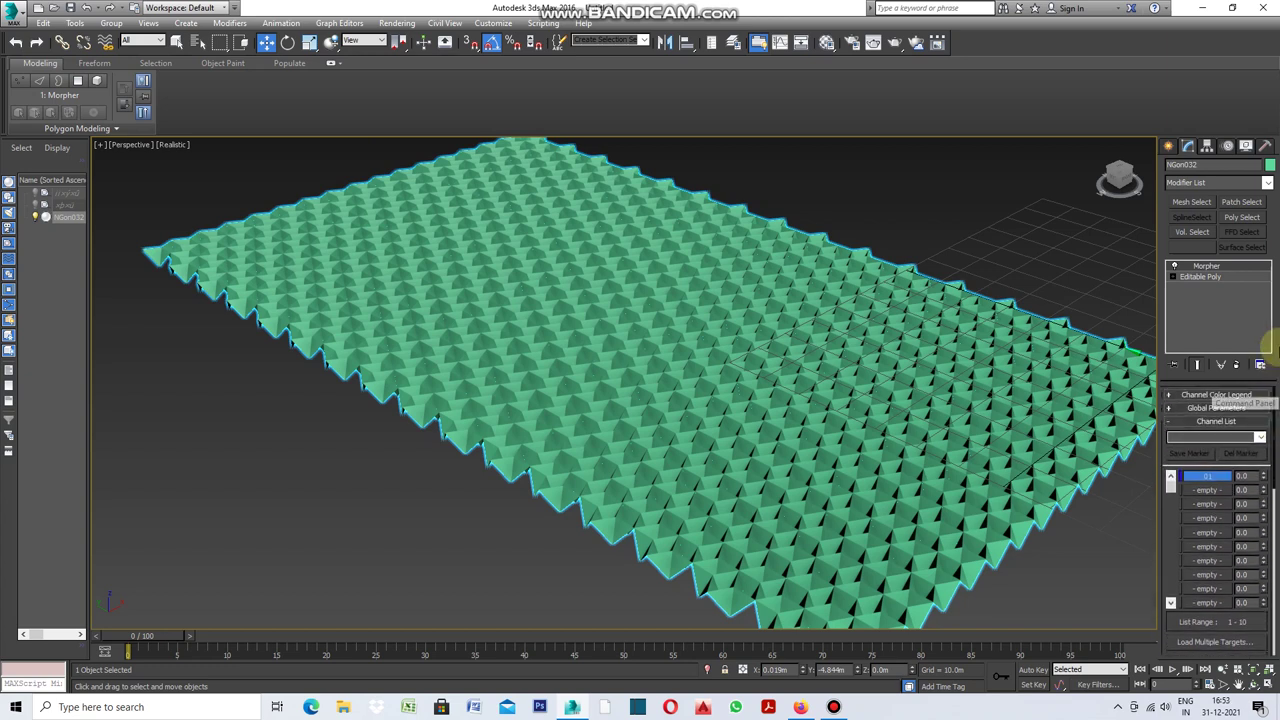
Return to the Editable Poly level under Morpher in Edge mode, showing all four viewports
{"action": "left_click", "coordinate": [1174, 277]}
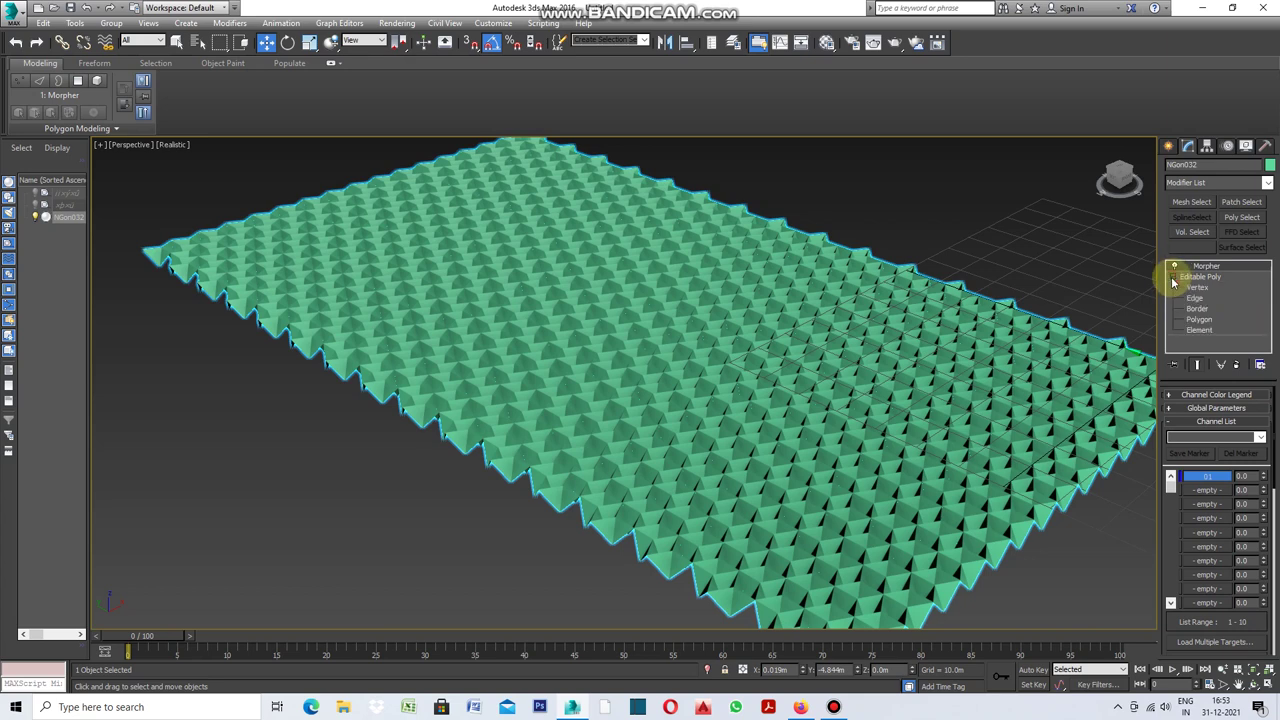
{"action": "left_click", "coordinate": [1174, 277]}
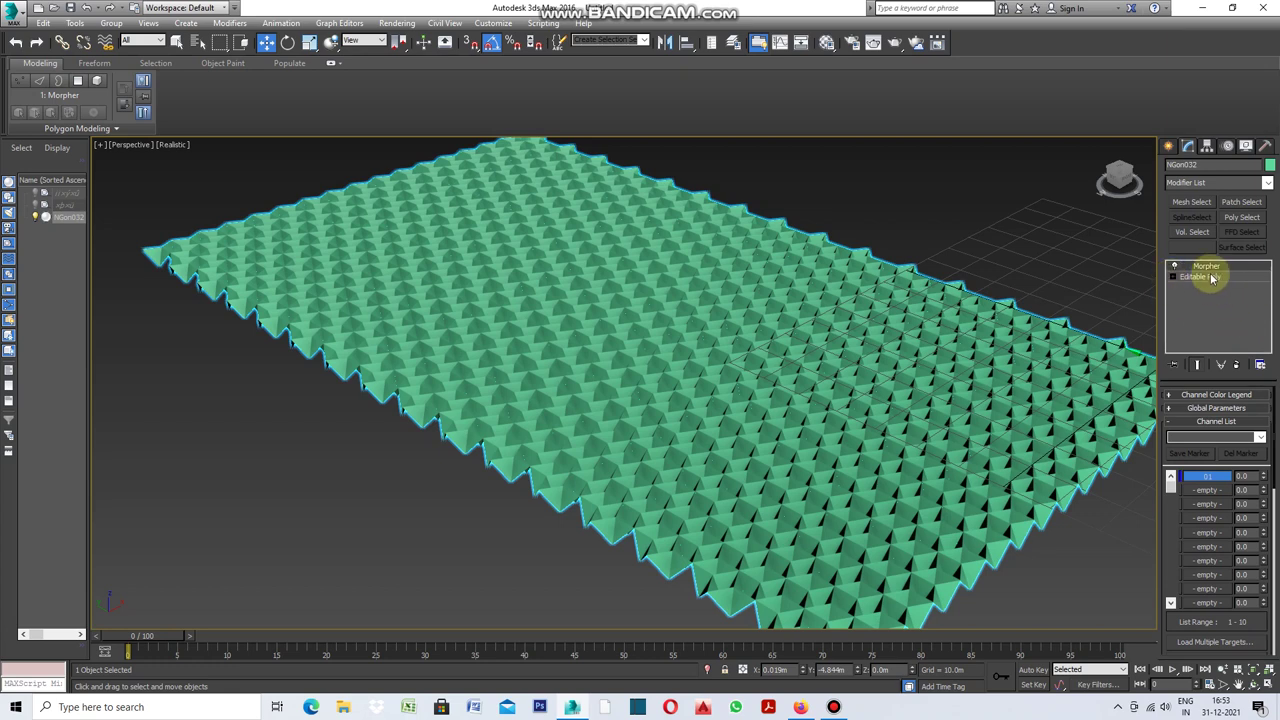
{"action": "left_click", "coordinate": [1211, 277]}
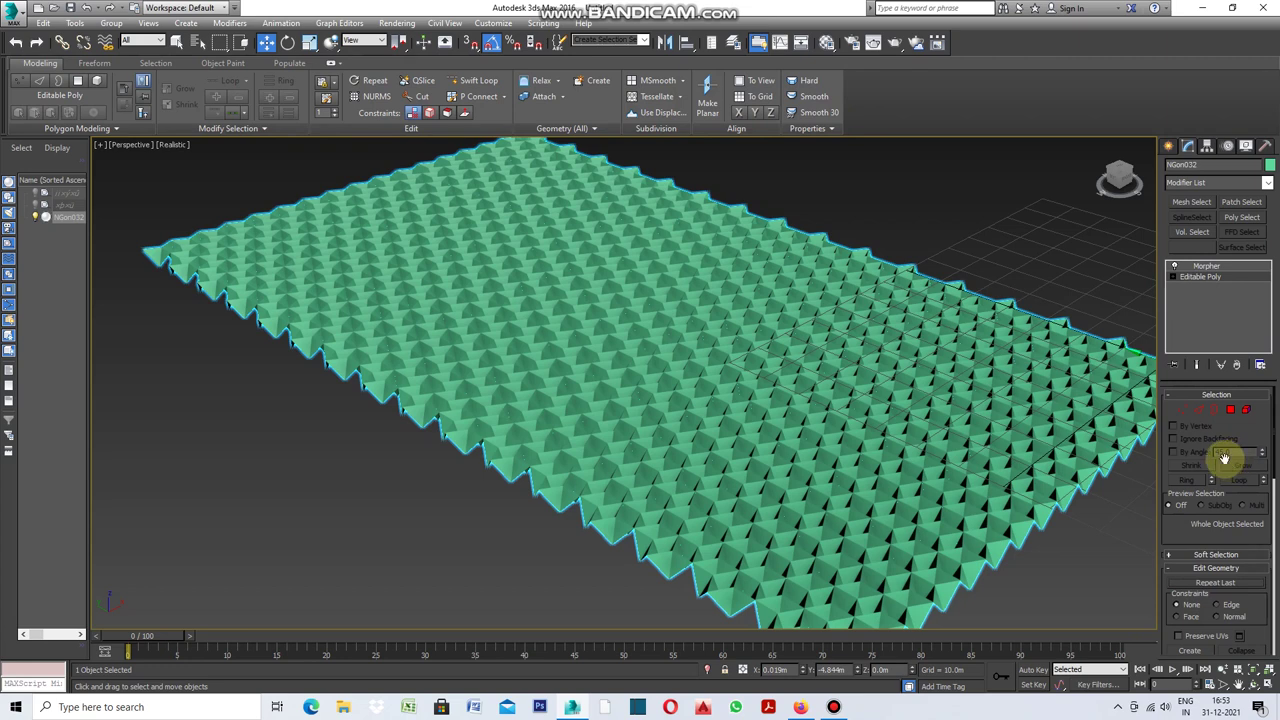
{"action": "left_click", "coordinate": [1201, 414]}
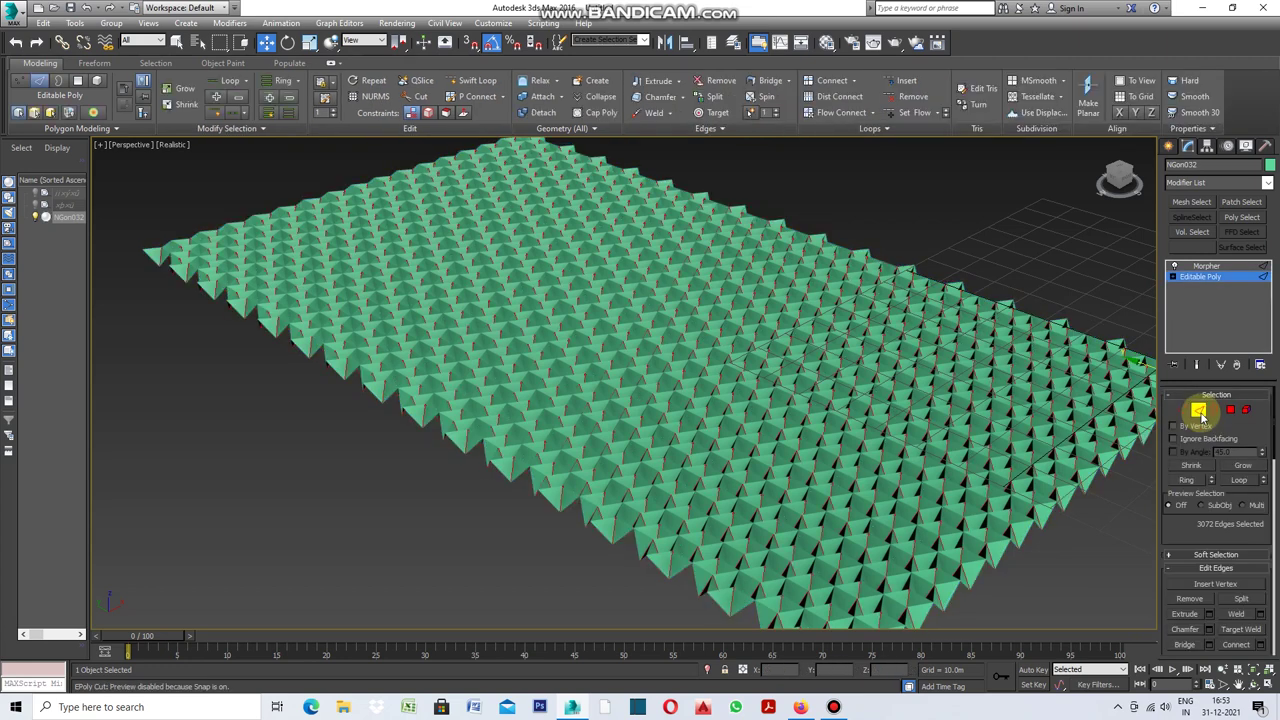
{"action": "scroll", "coordinate": [909, 457], "scroll_direction": "up", "scroll_amount": 5}
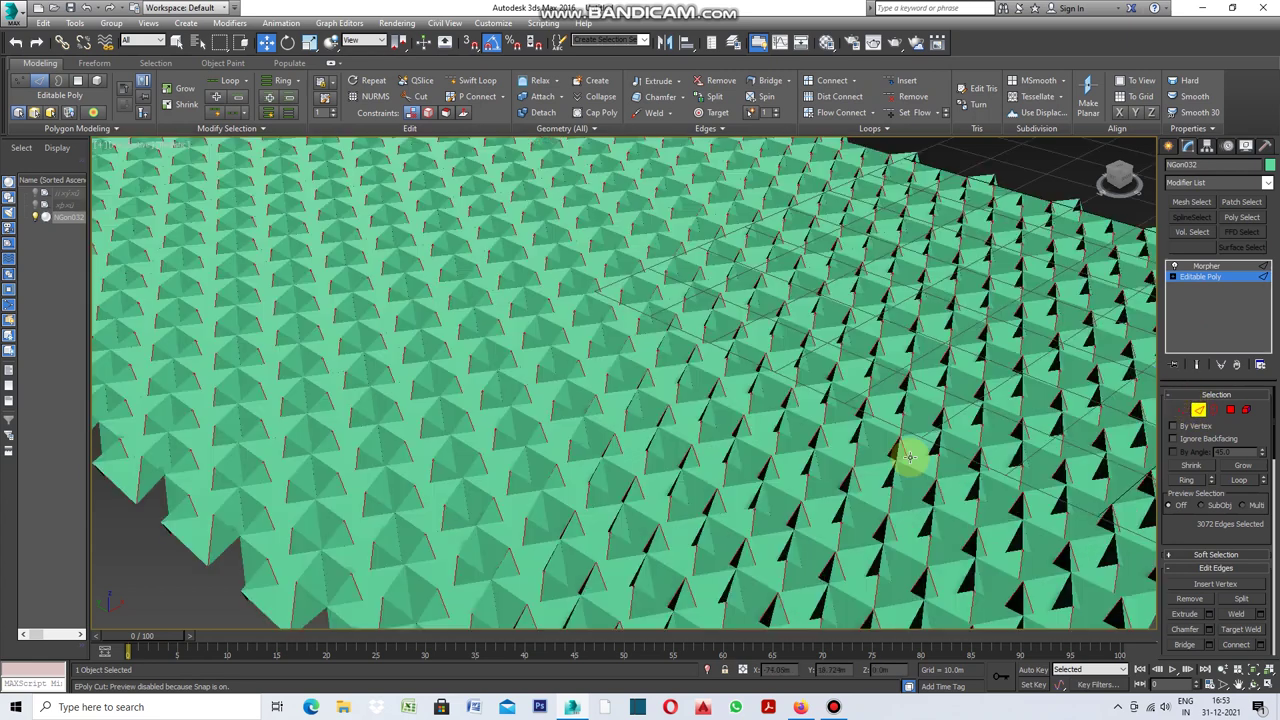
{"action": "scroll", "coordinate": [909, 457], "scroll_direction": "down", "scroll_amount": 5}
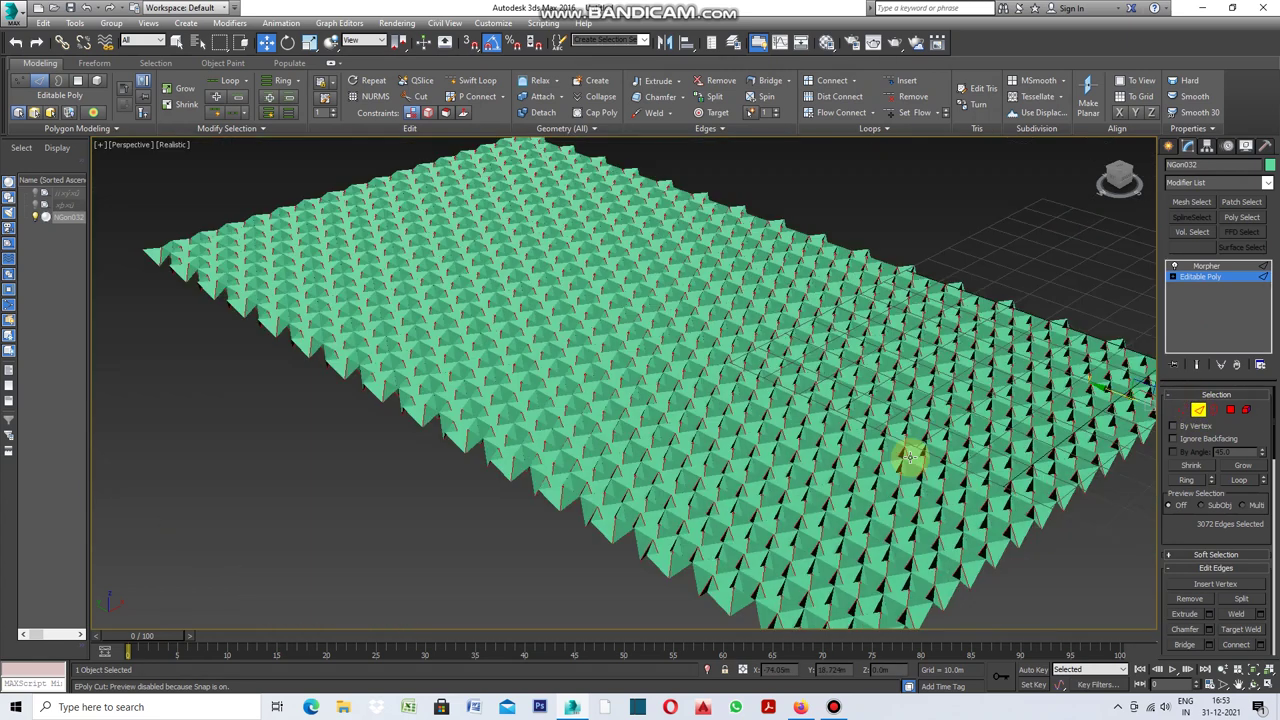
{"action": "left_click", "coordinate": [100, 146]}
{"action": "left_click", "coordinate": [128, 162]}
{"action": "scroll", "coordinate": [330, 280], "scroll_direction": "up", "scroll_amount": 1}
{"action": "scroll", "coordinate": [300, 272], "scroll_direction": "up", "scroll_amount": 2}
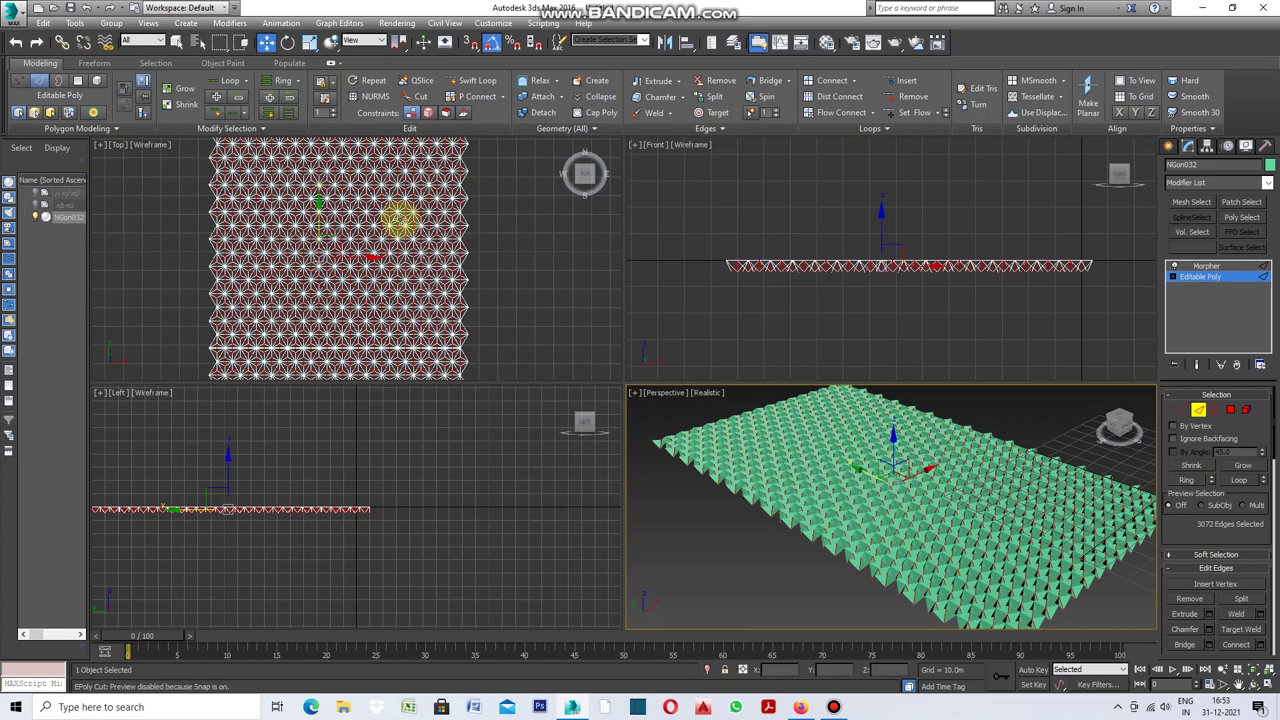
Scale the 3072 selected edges to about 172% in the Top view, sharpening the spikes into stars
{"action": "left_click", "coordinate": [309, 42]}
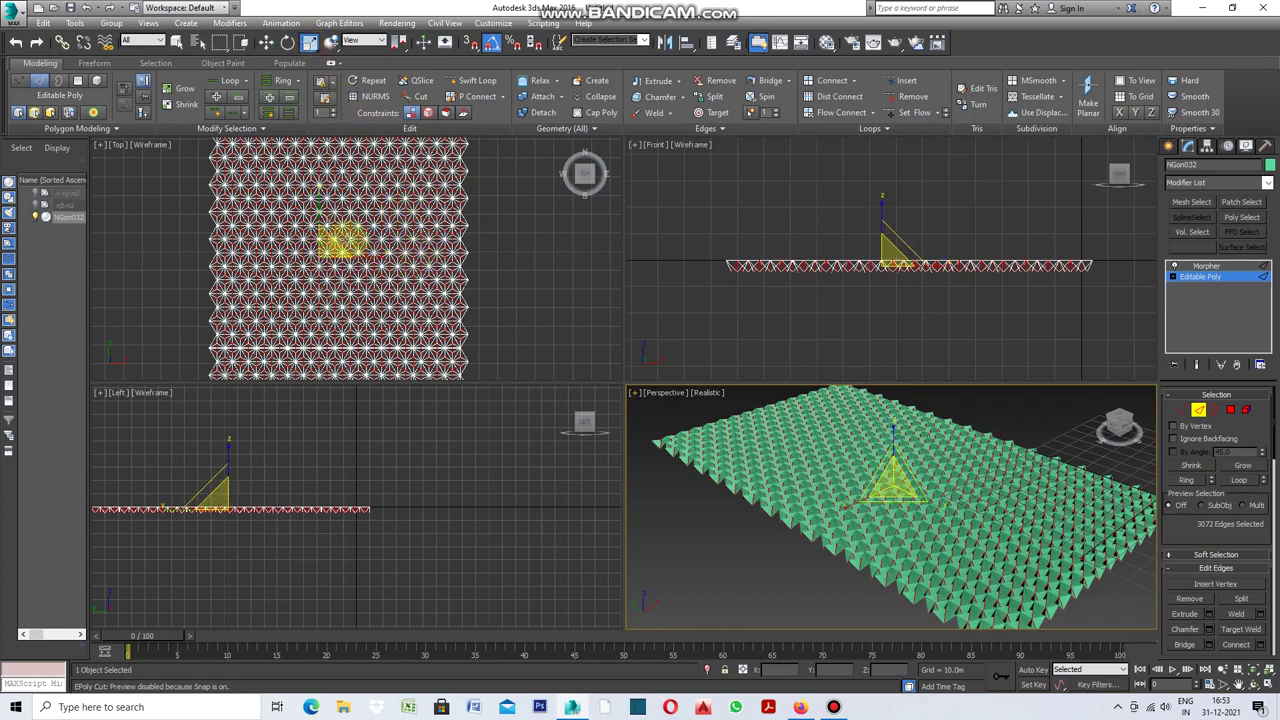
{"action": "scroll", "coordinate": [343, 242], "scroll_direction": "up", "scroll_amount": 3}
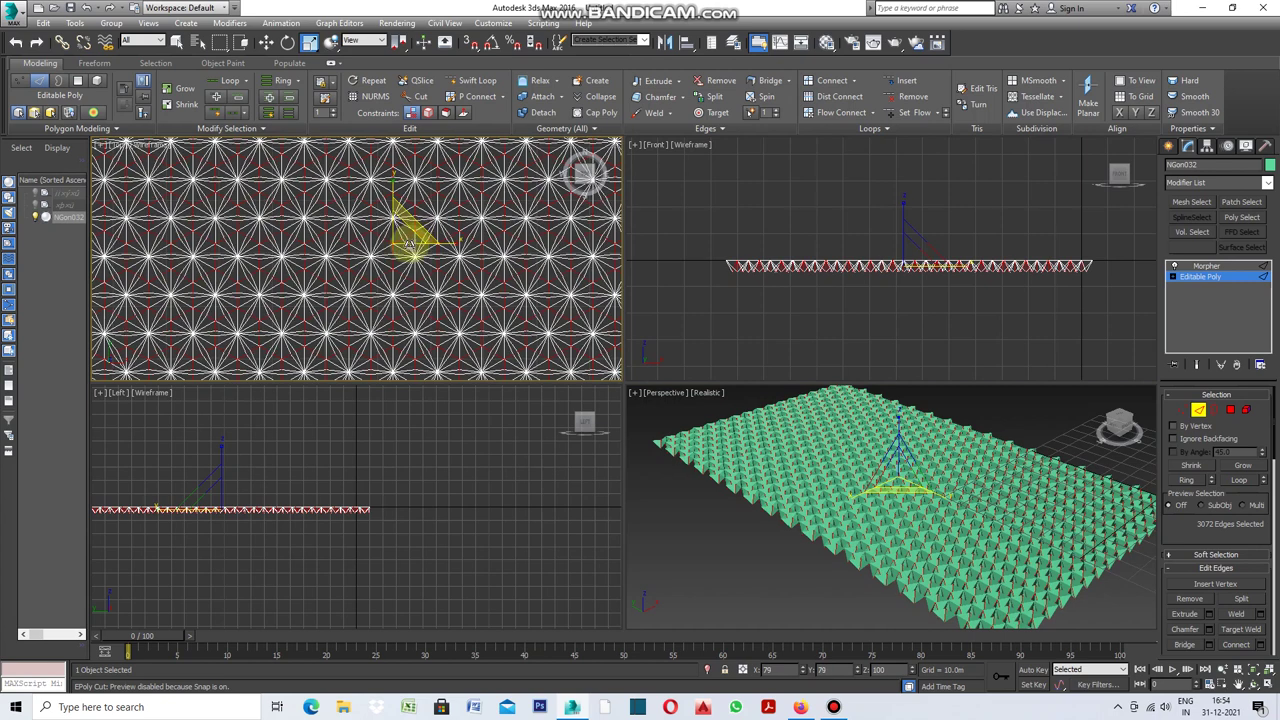
{"action": "mouse_move", "coordinate": [396, 263]}
{"action": "left_mouse_down"}
{"action": "mouse_move", "coordinate": [248, 425]}
{"action": "mouse_move", "coordinate": [408, 229]}
{"action": "mouse_move", "coordinate": [463, 197]}
{"action": "mouse_move", "coordinate": [429, 226]}
{"action": "mouse_move", "coordinate": [424, 256]}
{"action": "left_mouse_up"}
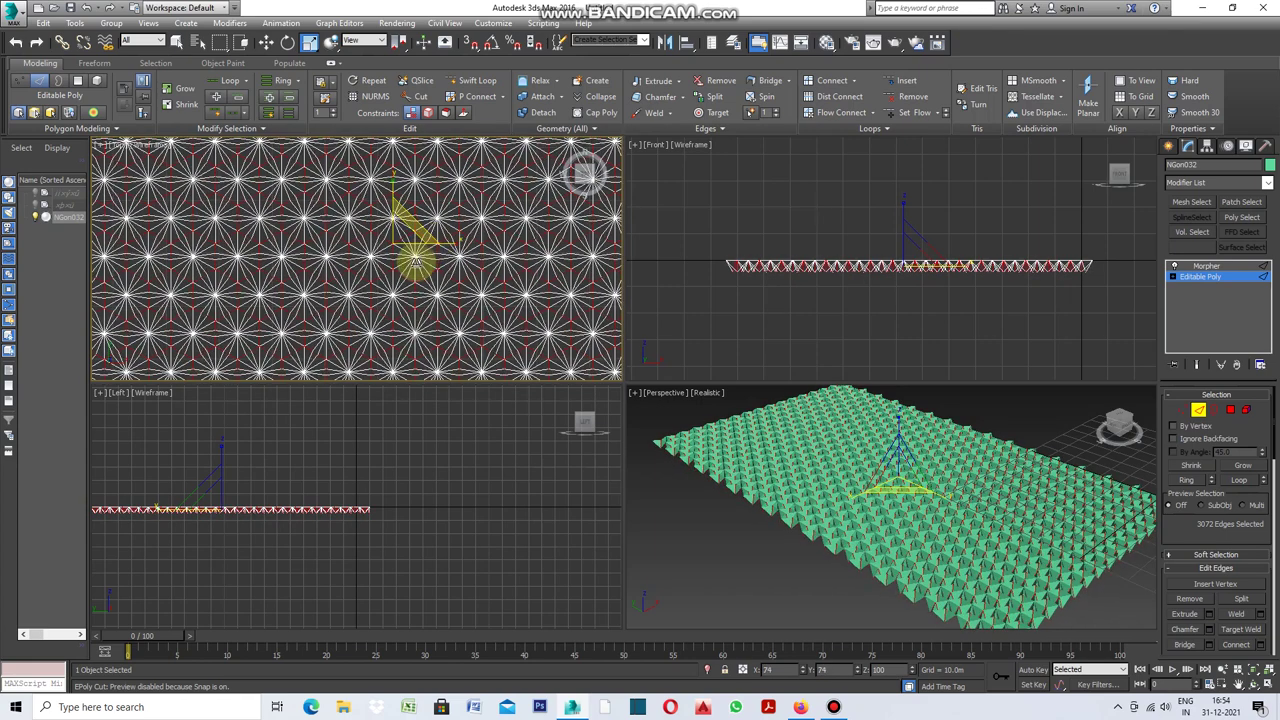
{"action": "mouse_move", "coordinate": [407, 262]}
{"action": "left_mouse_down"}
{"action": "mouse_move", "coordinate": [429, 229]}
{"action": "mouse_move", "coordinate": [509, 212]}
{"action": "left_mouse_up"}
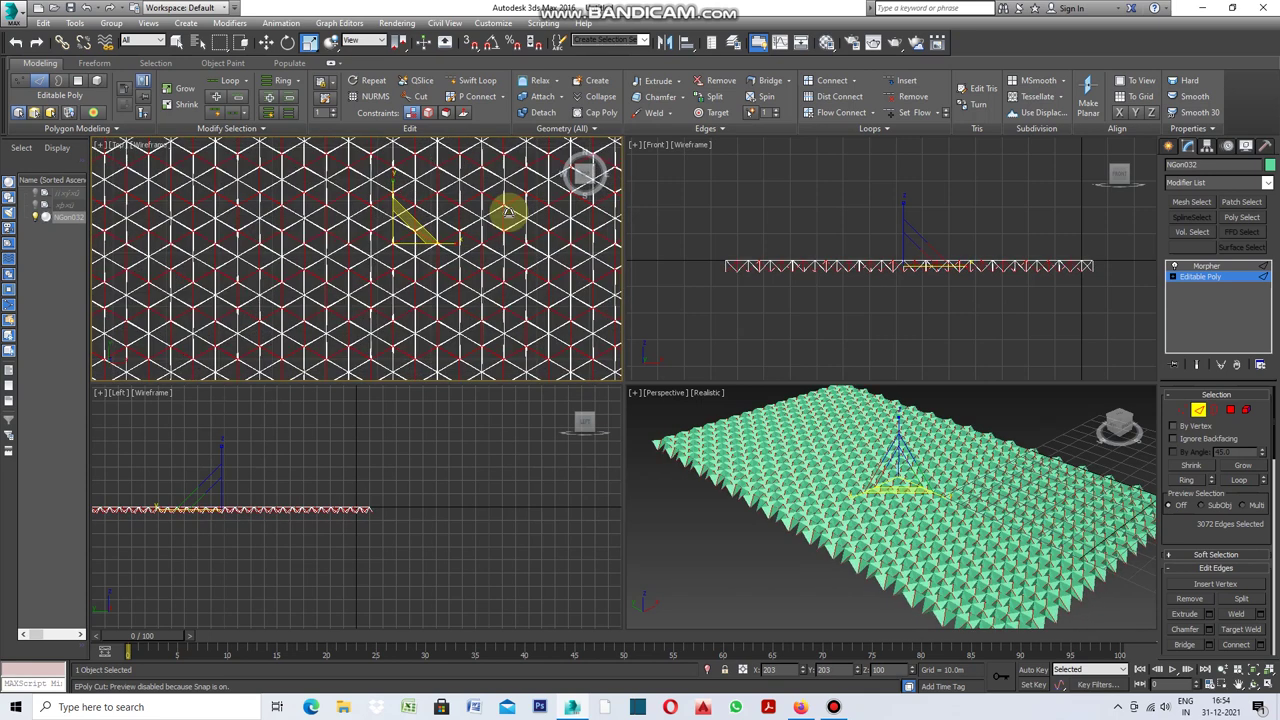
{"action": "left_click_drag", "start_coordinate": [489, 228], "coordinate": [353, 333]}
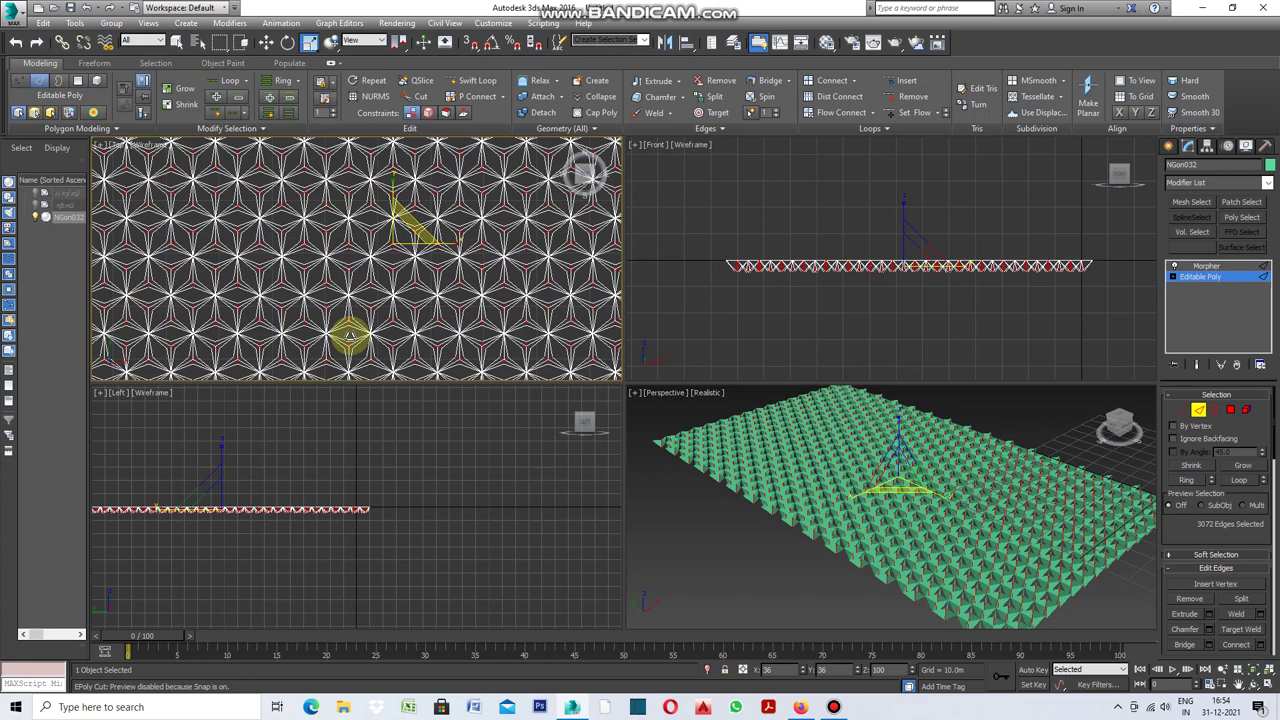
{"action": "mouse_move", "coordinate": [350, 336]}
{"action": "left_mouse_down"}
{"action": "mouse_move", "coordinate": [320, 360]}
{"action": "mouse_move", "coordinate": [502, 237]}
{"action": "left_mouse_up"}
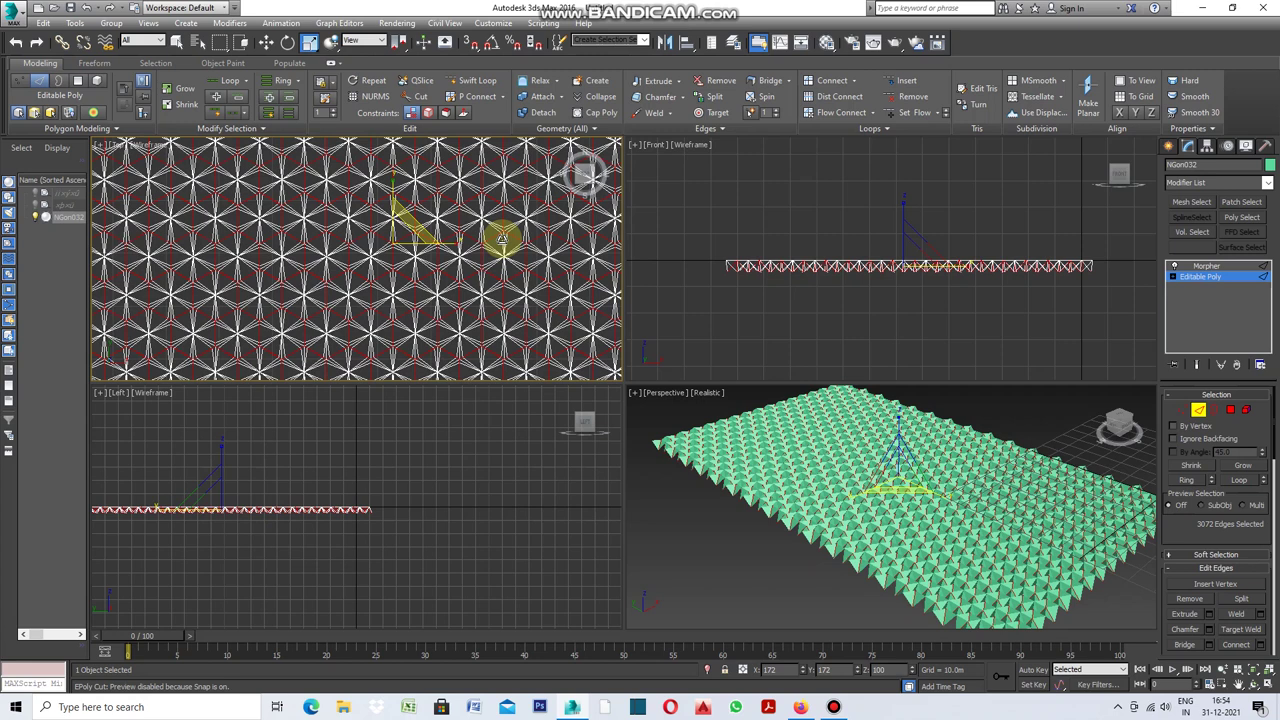
{"action": "key", "text": "alt+w"}
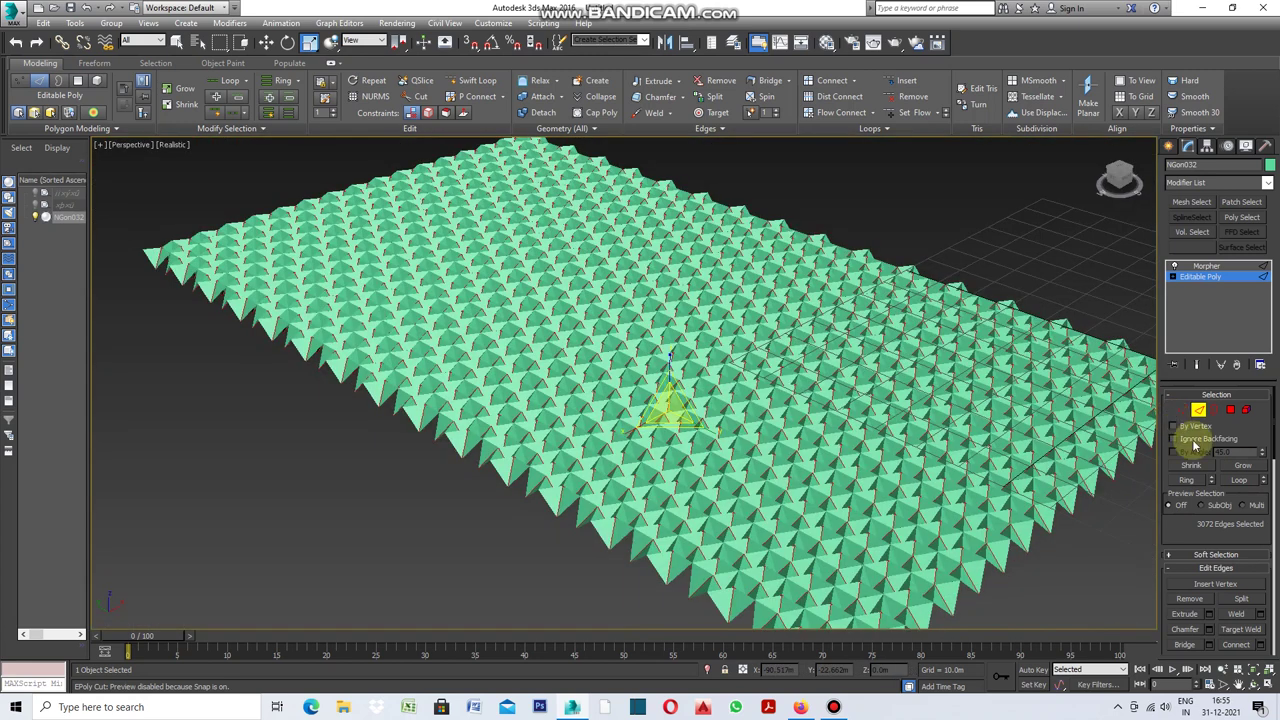
Capture the star-spike shape as Morpher target 02 in the second channel
{"action": "left_click", "coordinate": [1203, 266]}
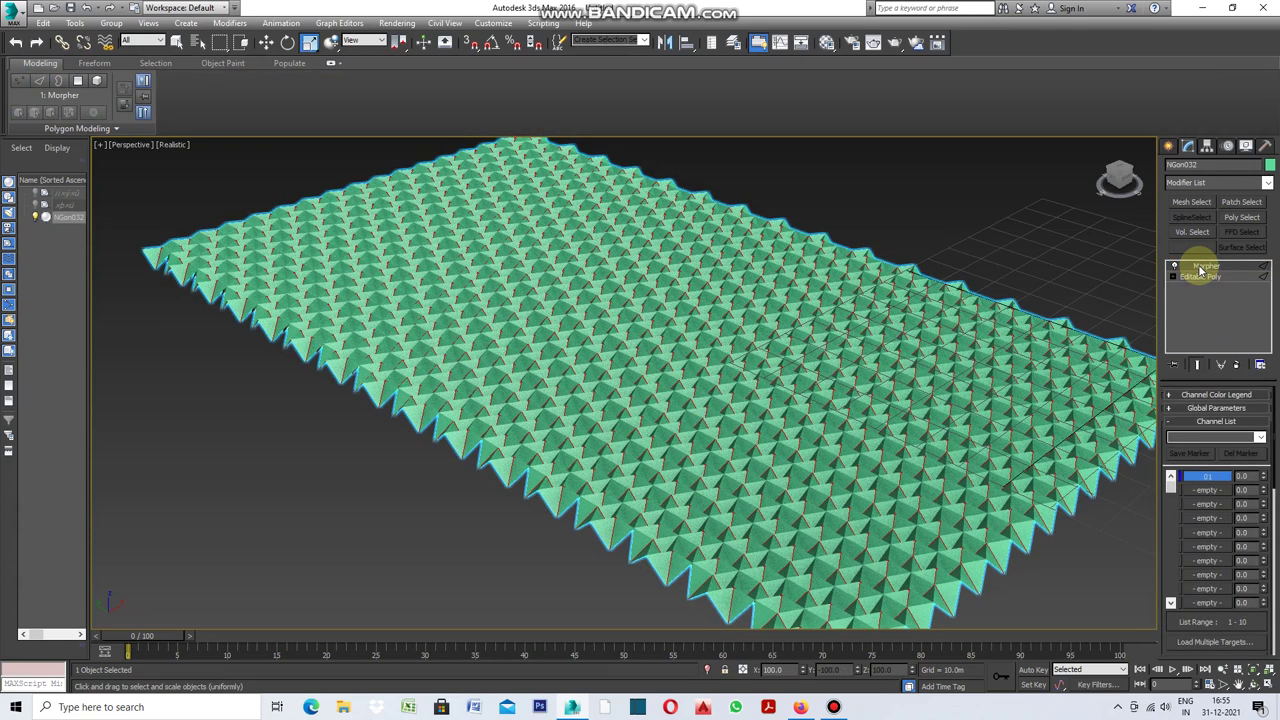
{"action": "left_click", "coordinate": [1207, 490]}
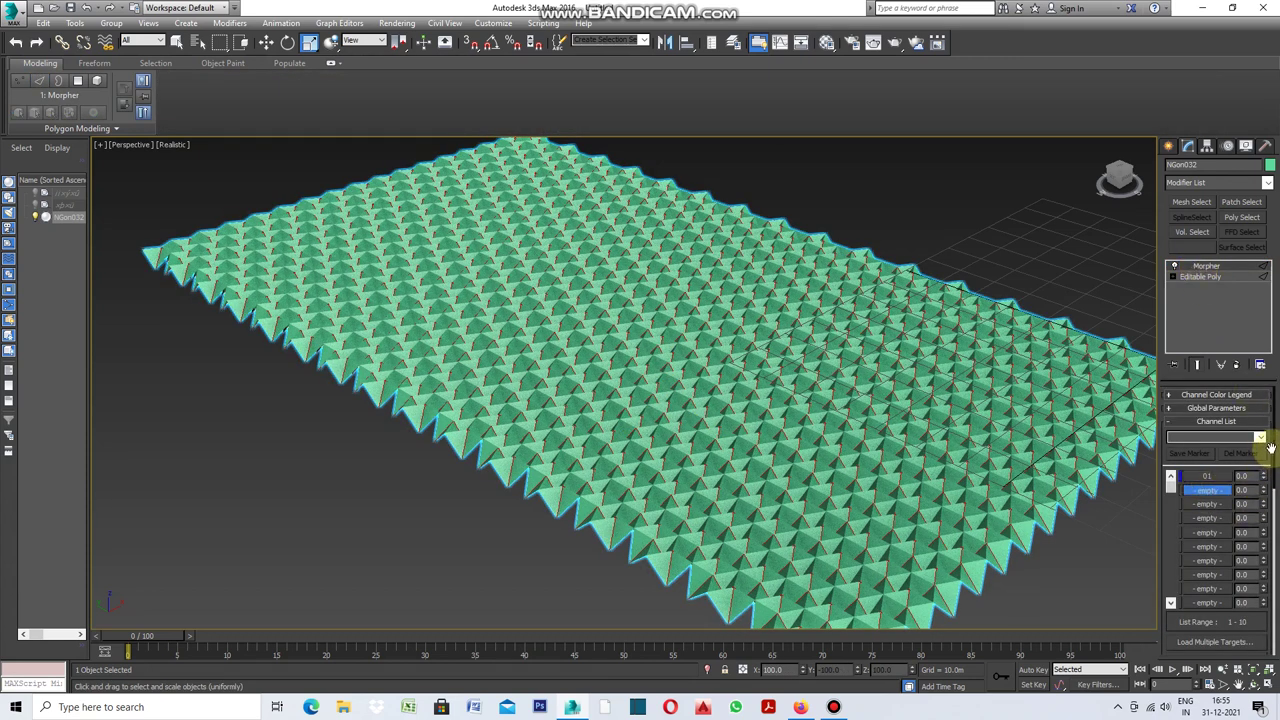
{"action": "left_click_drag", "start_coordinate": [1276, 444], "coordinate": [1268, 558]}
{"action": "left_click", "coordinate": [1228, 540]}
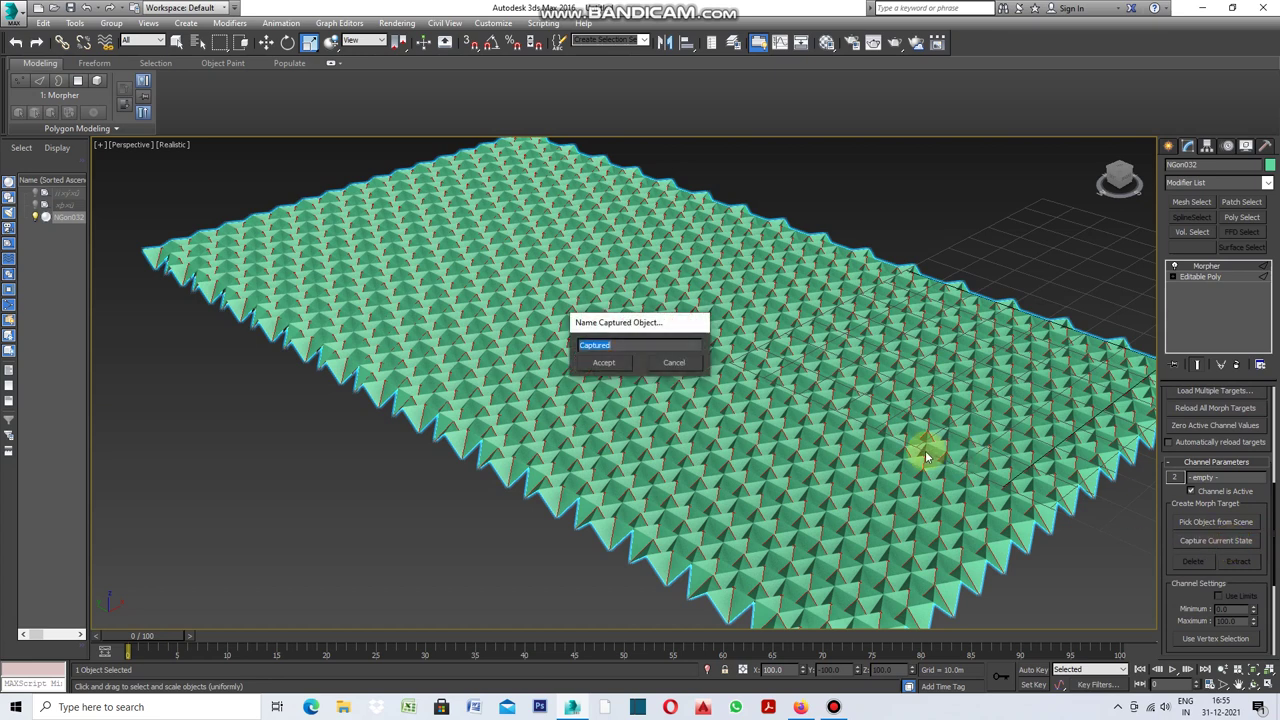
{"action": "type", "text": "2"}
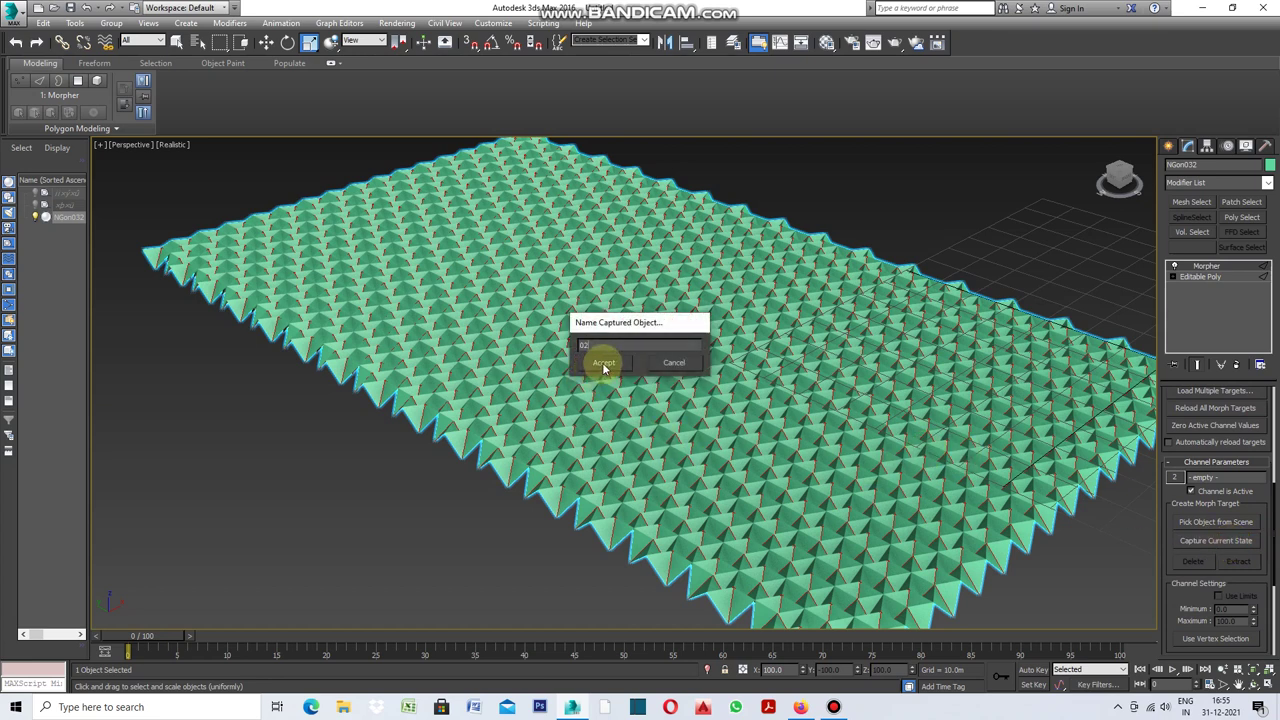
{"action": "left_click", "coordinate": [604, 363]}
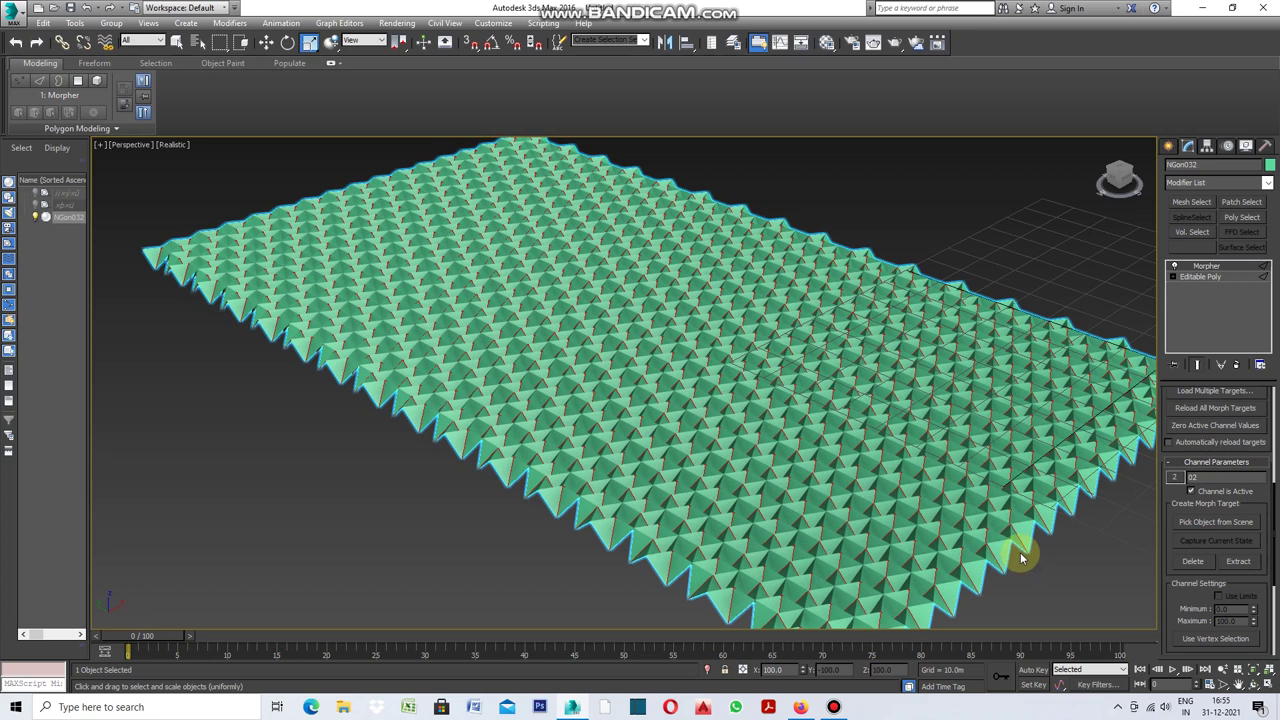
{"action": "left_click_drag", "start_coordinate": [1273, 503], "coordinate": [1262, 408]}
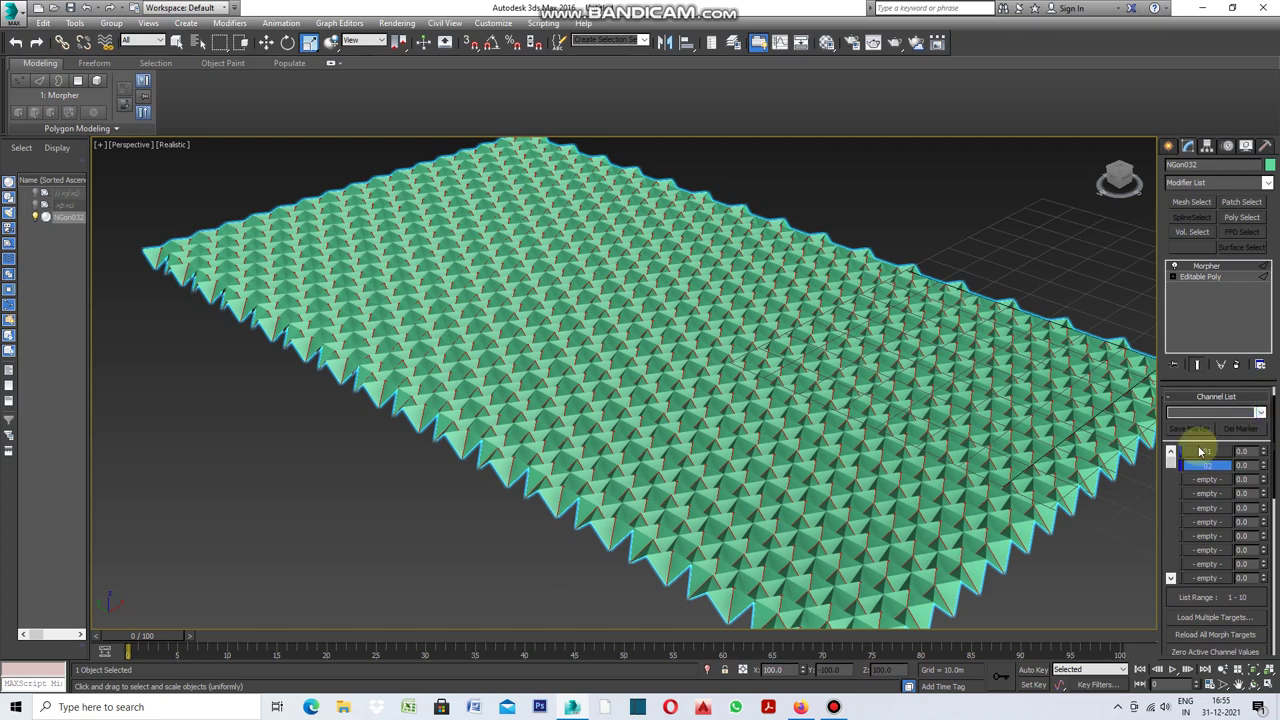
{"action": "left_click", "coordinate": [871, 487]}
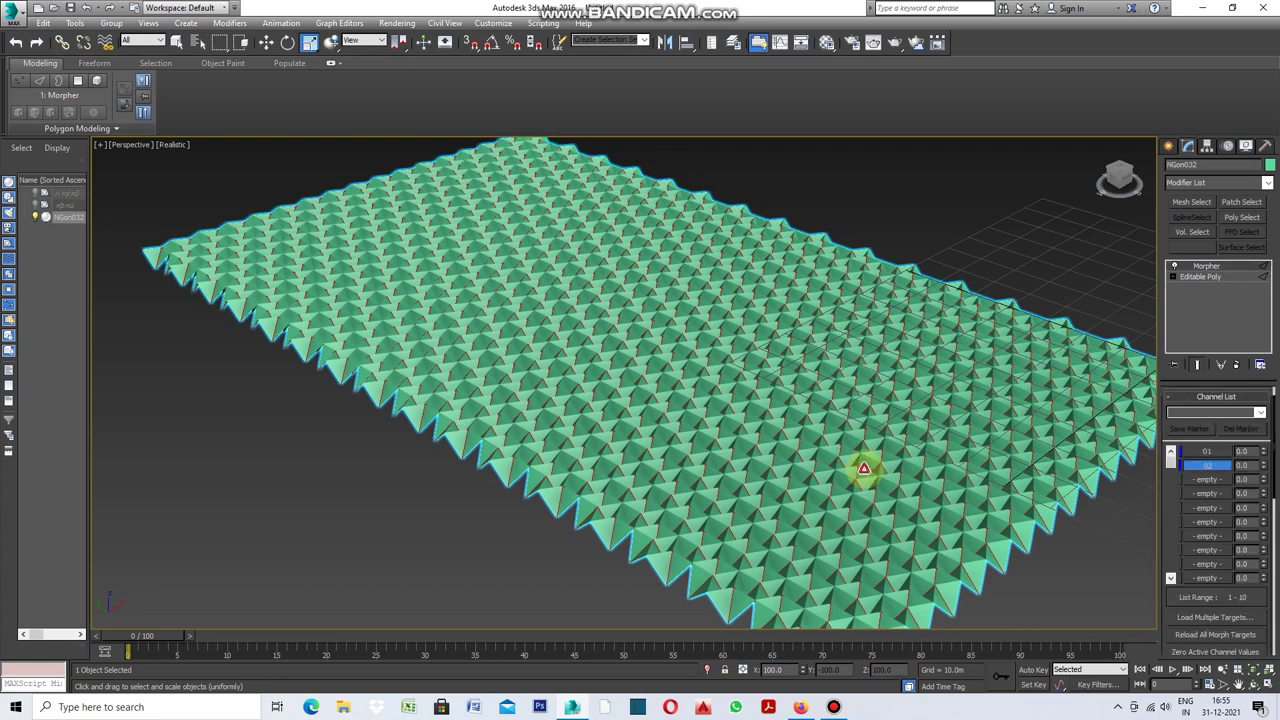
{"action": "left_click", "coordinate": [1212, 453]}
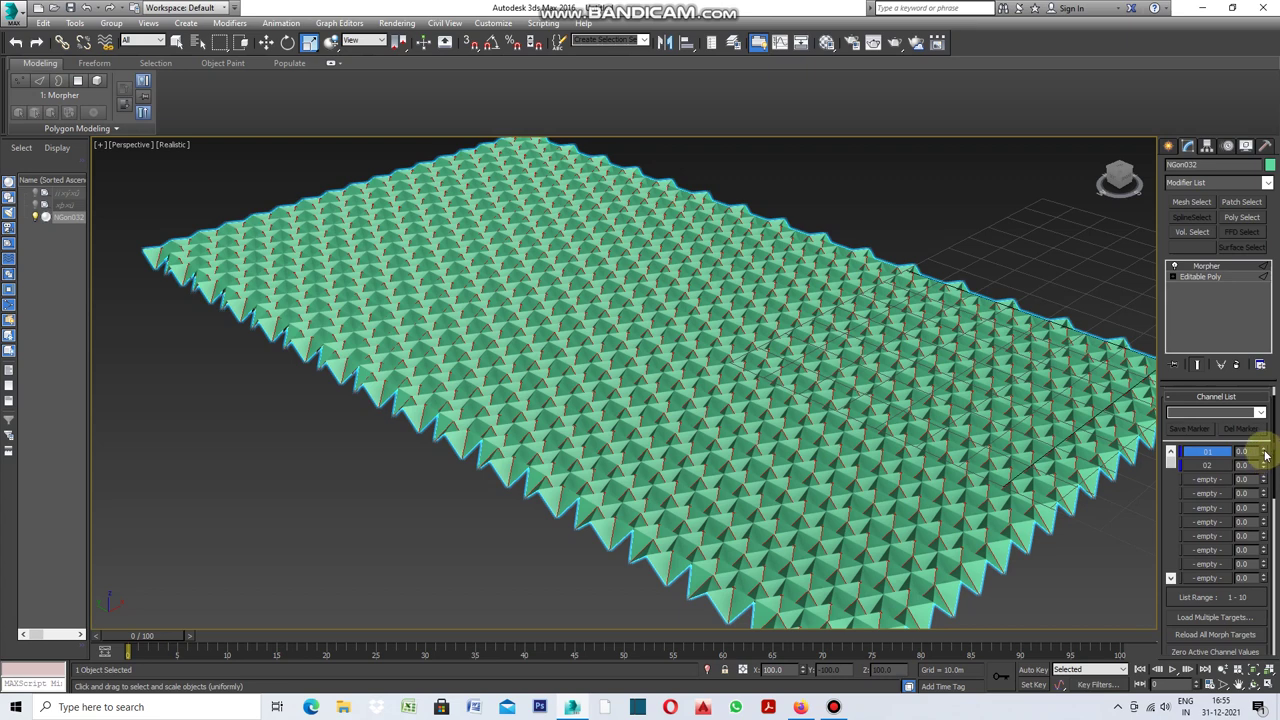
{"action": "mouse_move", "coordinate": [1265, 455]}
{"action": "left_mouse_down"}
{"action": "mouse_move", "coordinate": [1265, 414]}
{"action": "mouse_move", "coordinate": [1262, 471]}
{"action": "left_mouse_up"}
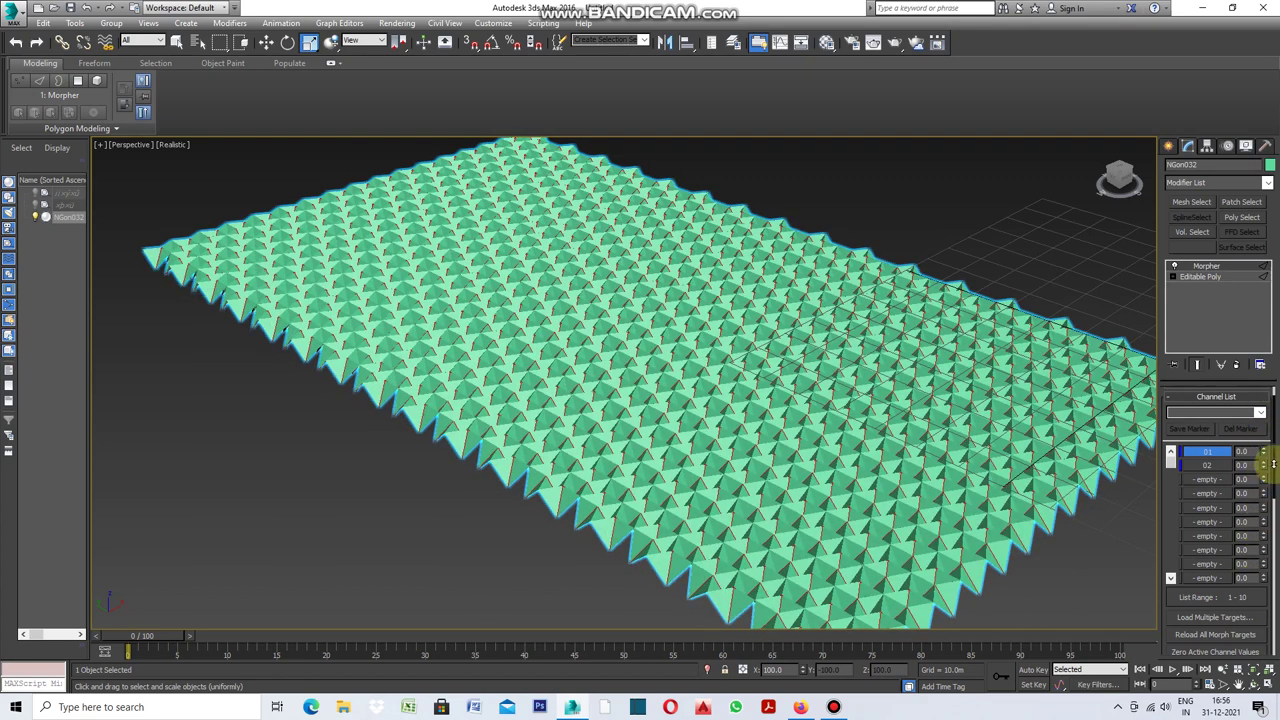
{"action": "mouse_move", "coordinate": [17, 371]}
{"action": "left_mouse_down"}
{"action": "mouse_move", "coordinate": [12, 481]}
{"action": "mouse_move", "coordinate": [35, 514]}
{"action": "mouse_move", "coordinate": [93, 502]}
{"action": "left_mouse_up"}
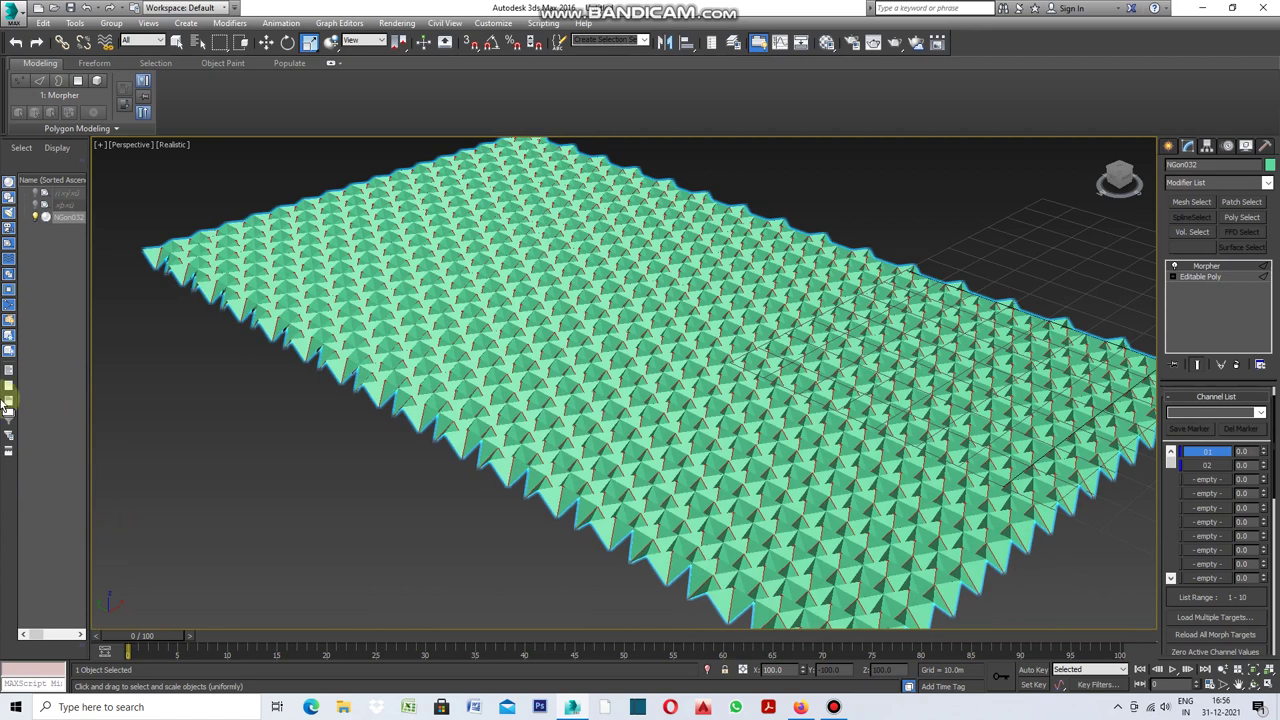
{"action": "left_click_drag", "start_coordinate": [93, 502], "coordinate": [79, 453]}
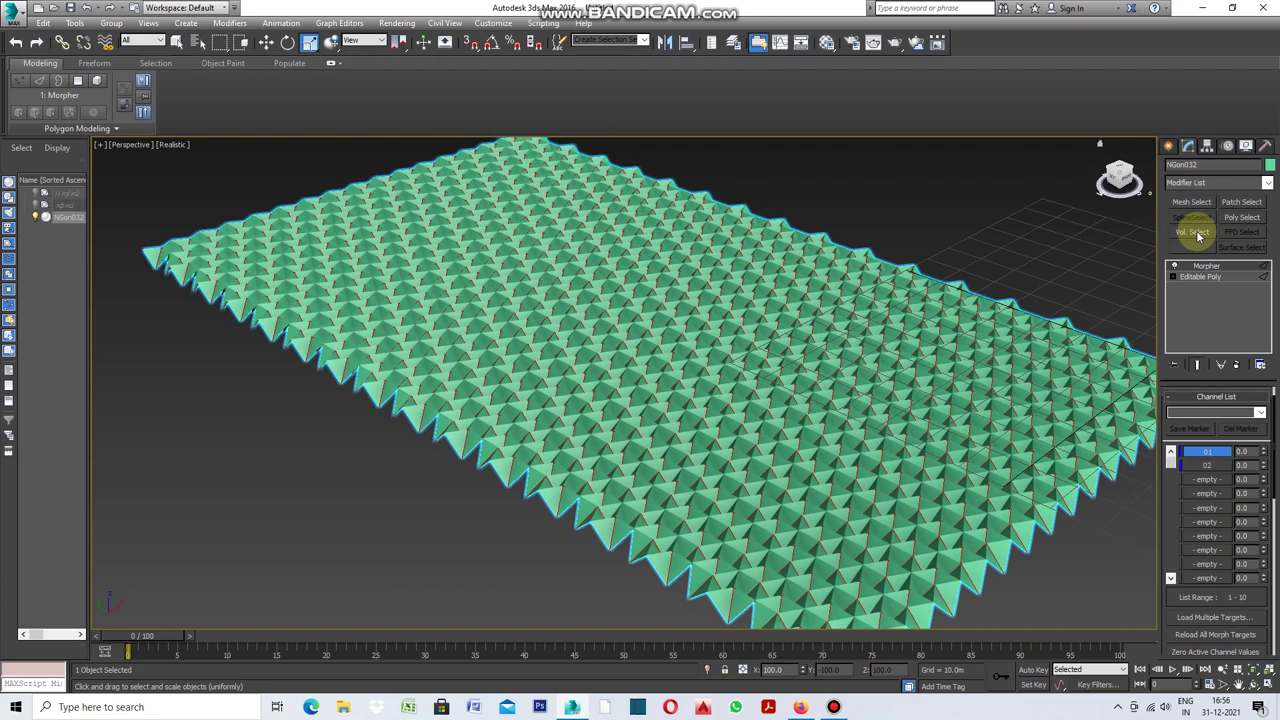
Add Vol. Select at Vertex level with Mesh Object volume, soft selection on and falloff 12.0
{"action": "left_click", "coordinate": [1192, 232]}
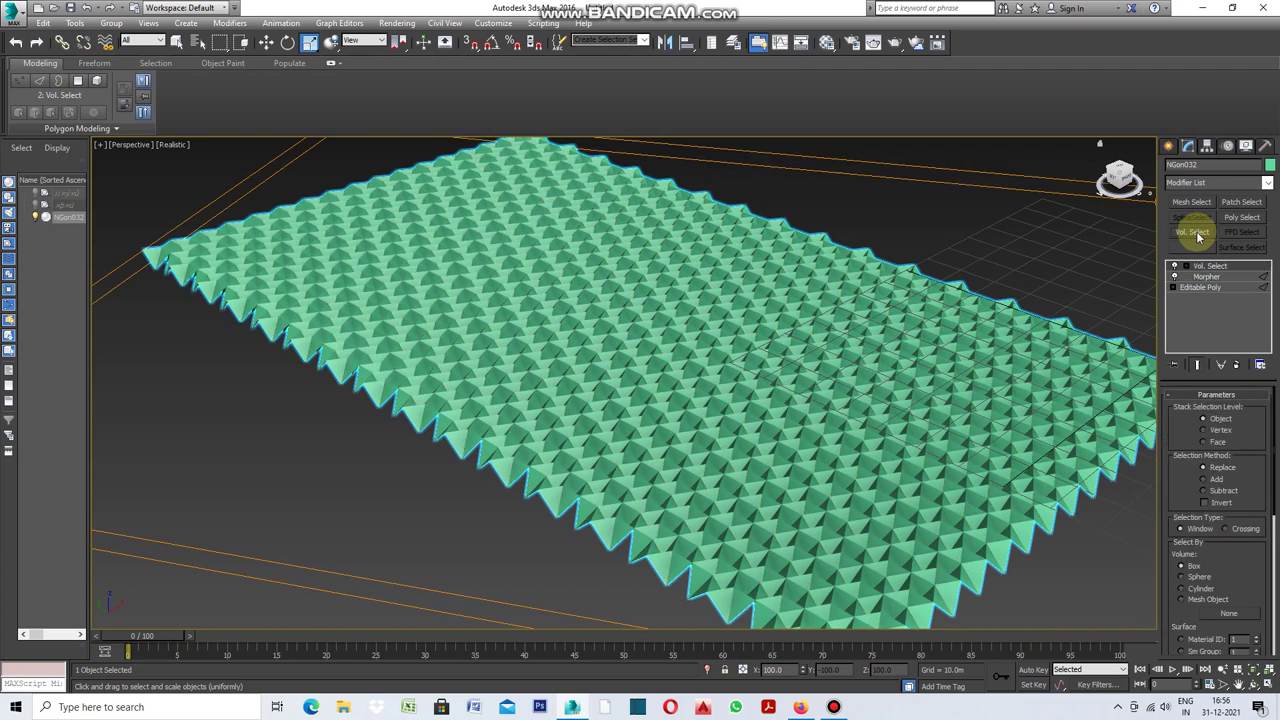
{"action": "left_click", "coordinate": [1204, 430]}
{"action": "left_click_drag", "start_coordinate": [1275, 430], "coordinate": [1275, 505]}
{"action": "left_click", "coordinate": [1183, 447]}
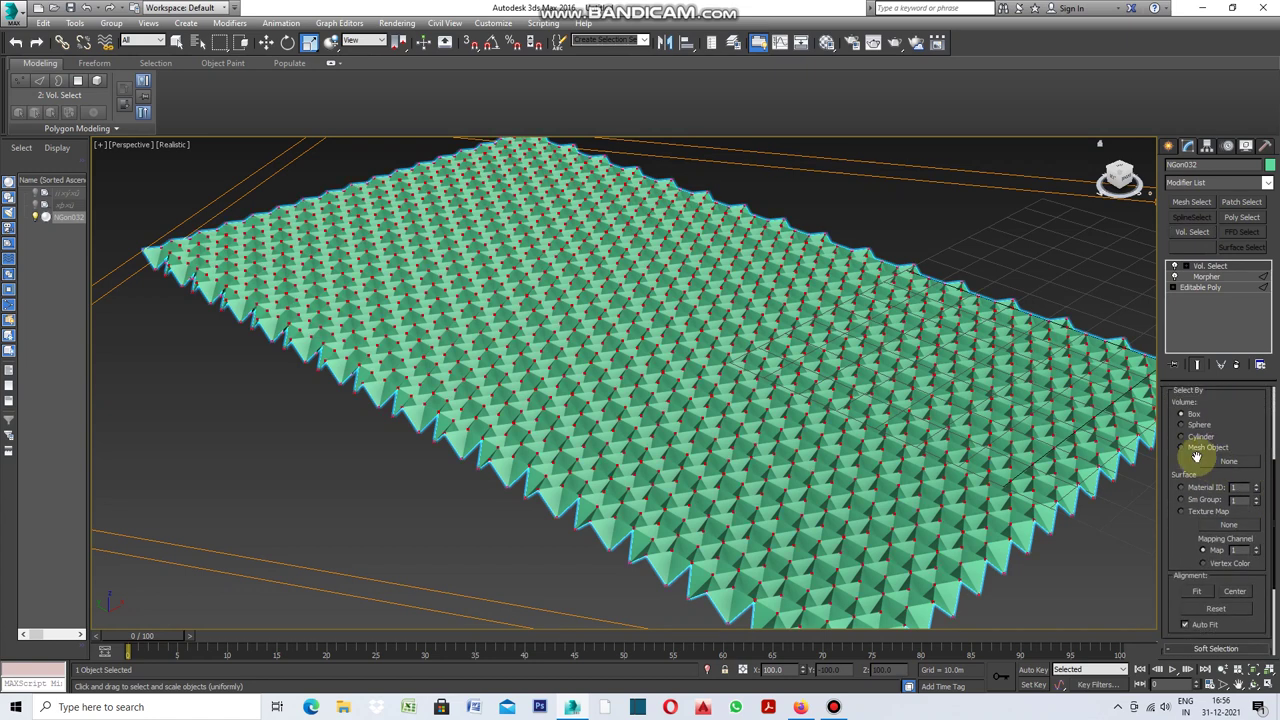
{"action": "left_click_drag", "start_coordinate": [1275, 478], "coordinate": [1272, 530]}
{"action": "left_click", "coordinate": [1173, 530]}
{"action": "double_click", "coordinate": [1236, 548]}
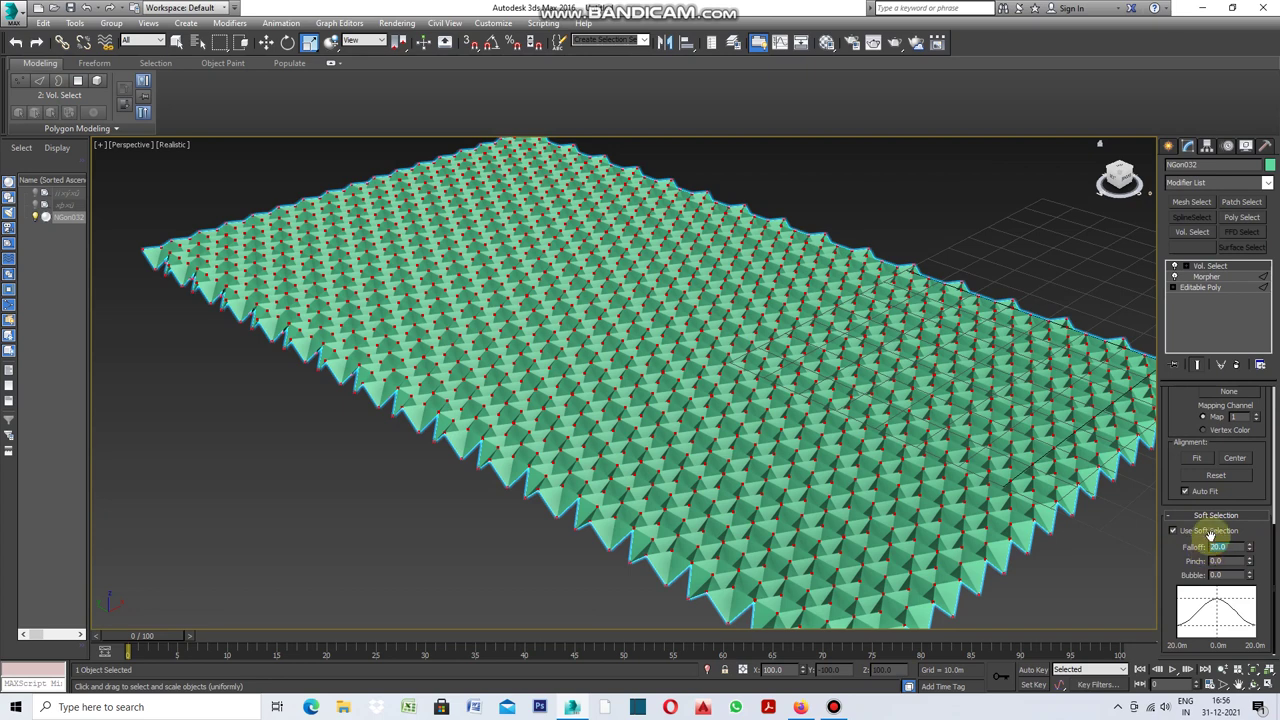
{"action": "type", "text": "1"}
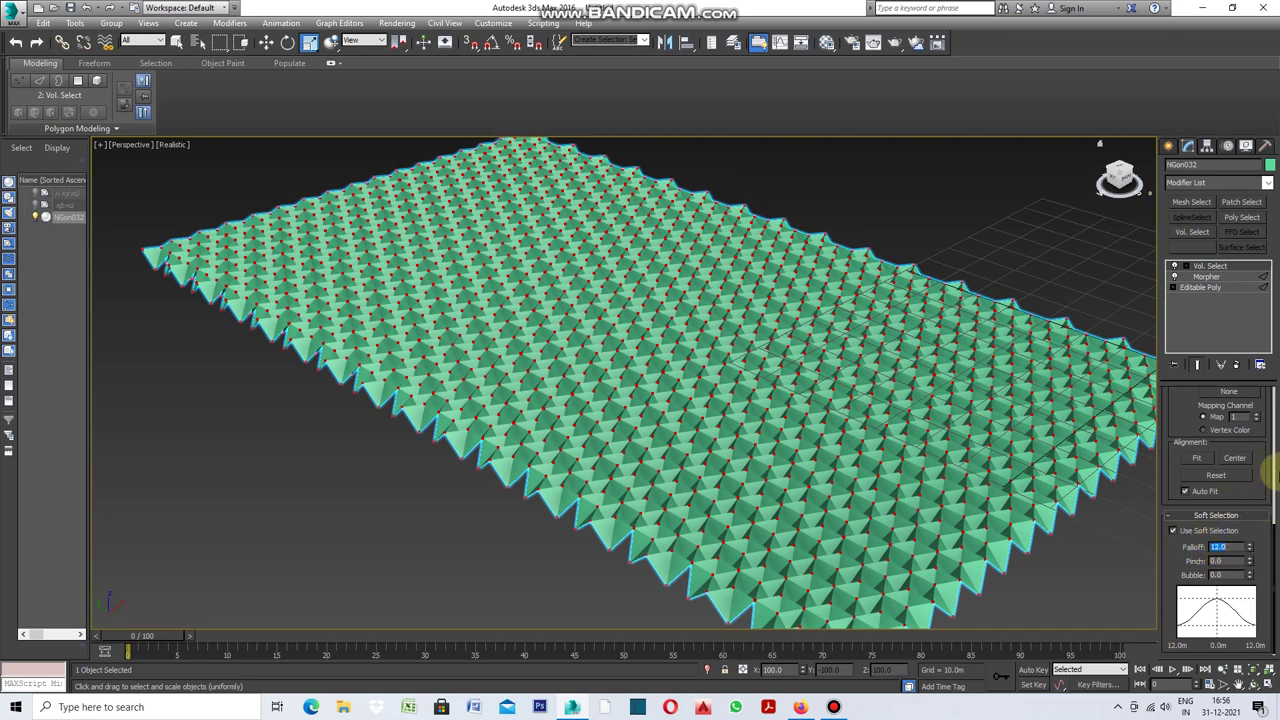
{"action": "left_click_drag", "start_coordinate": [1275, 535], "coordinate": [1262, 362]}
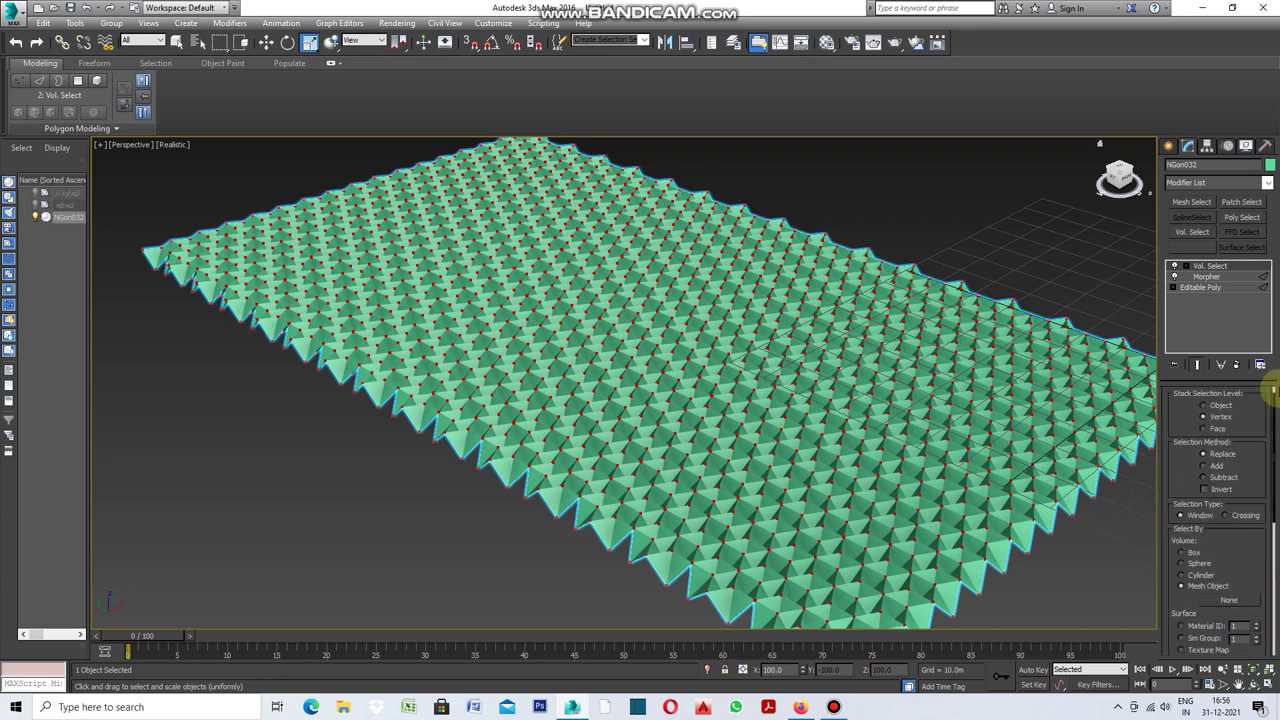
{"action": "left_click", "coordinate": [1169, 148]}
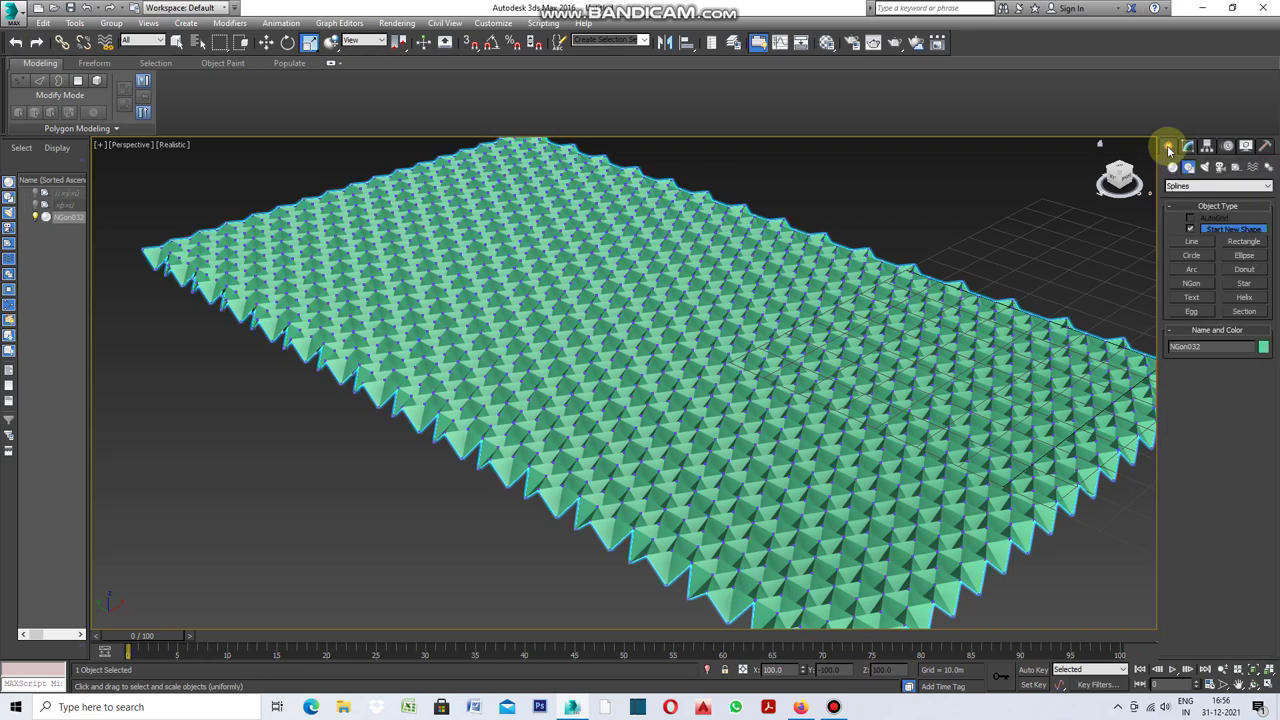
Create Torus001 (Radius 1 ≈43.7 m, Radius 2 ≈8.2 m) on the panel's middle, then reselect the panel
{"action": "left_click", "coordinate": [1173, 167]}
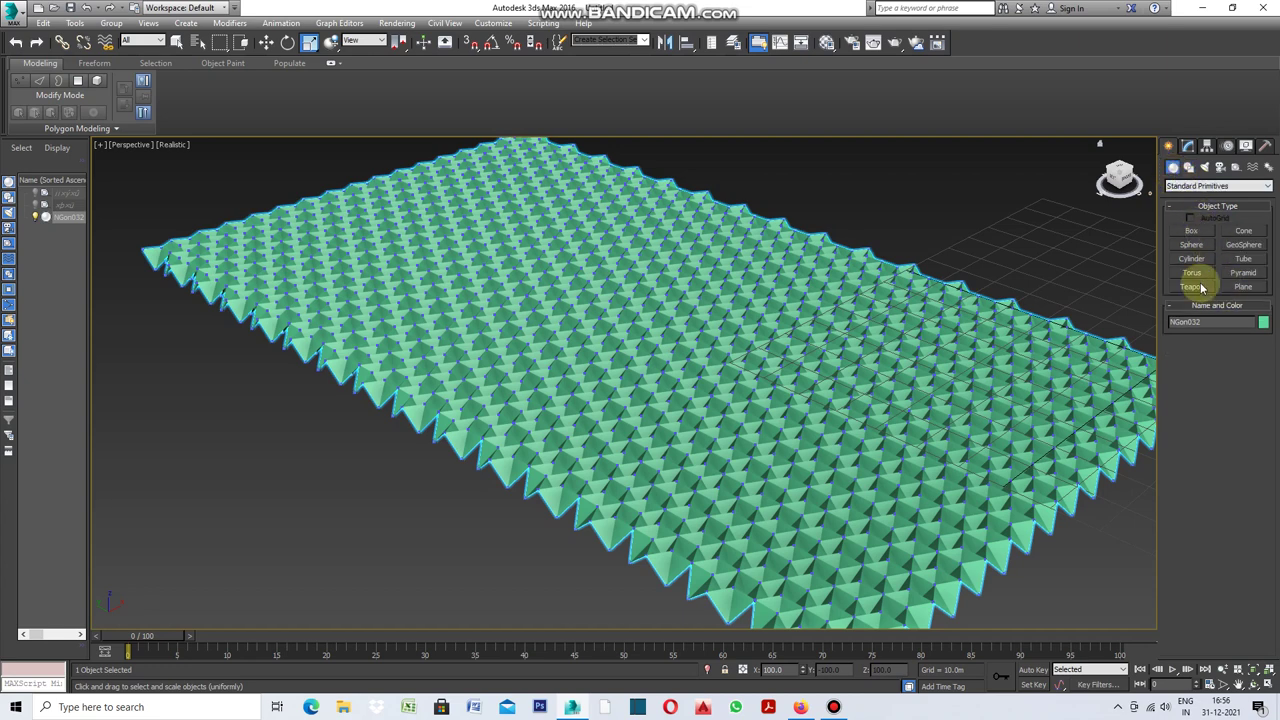
{"action": "left_click", "coordinate": [1192, 273]}
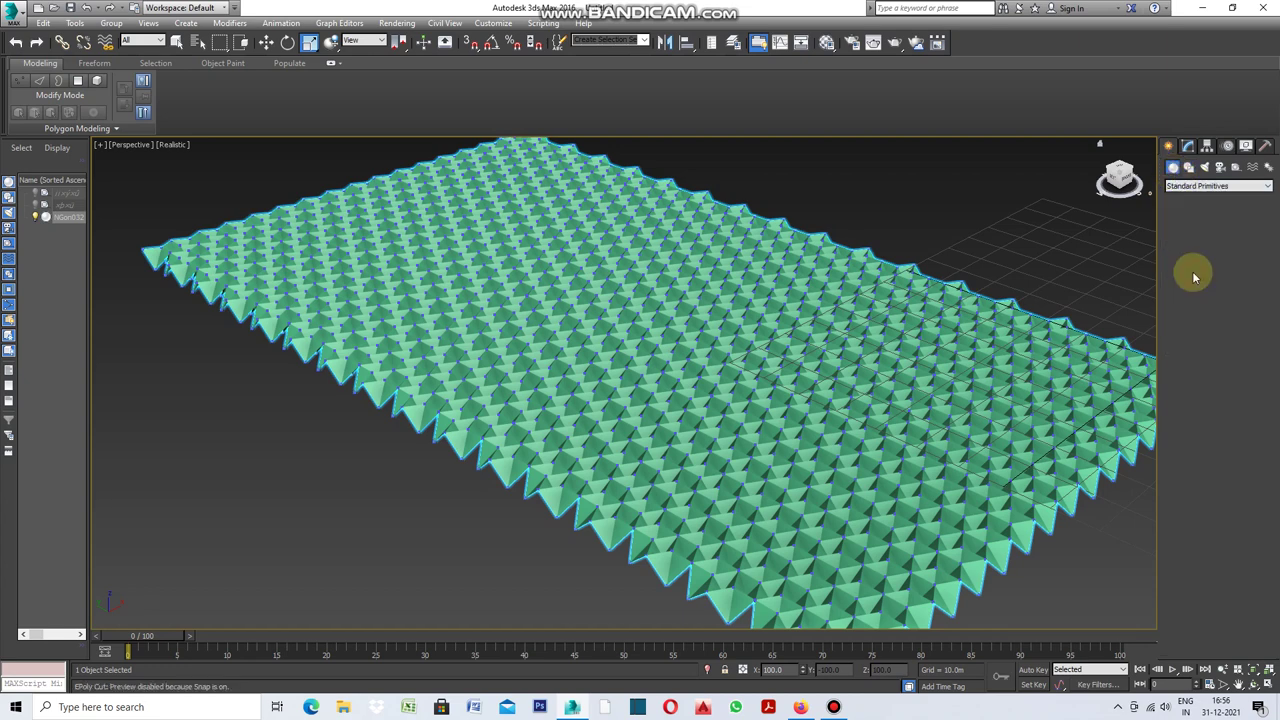
{"action": "mouse_move", "coordinate": [727, 349]}
{"action": "left_mouse_down"}
{"action": "mouse_move", "coordinate": [571, 466]}
{"action": "mouse_move", "coordinate": [615, 440]}
{"action": "mouse_move", "coordinate": [606, 451]}
{"action": "left_mouse_up"}
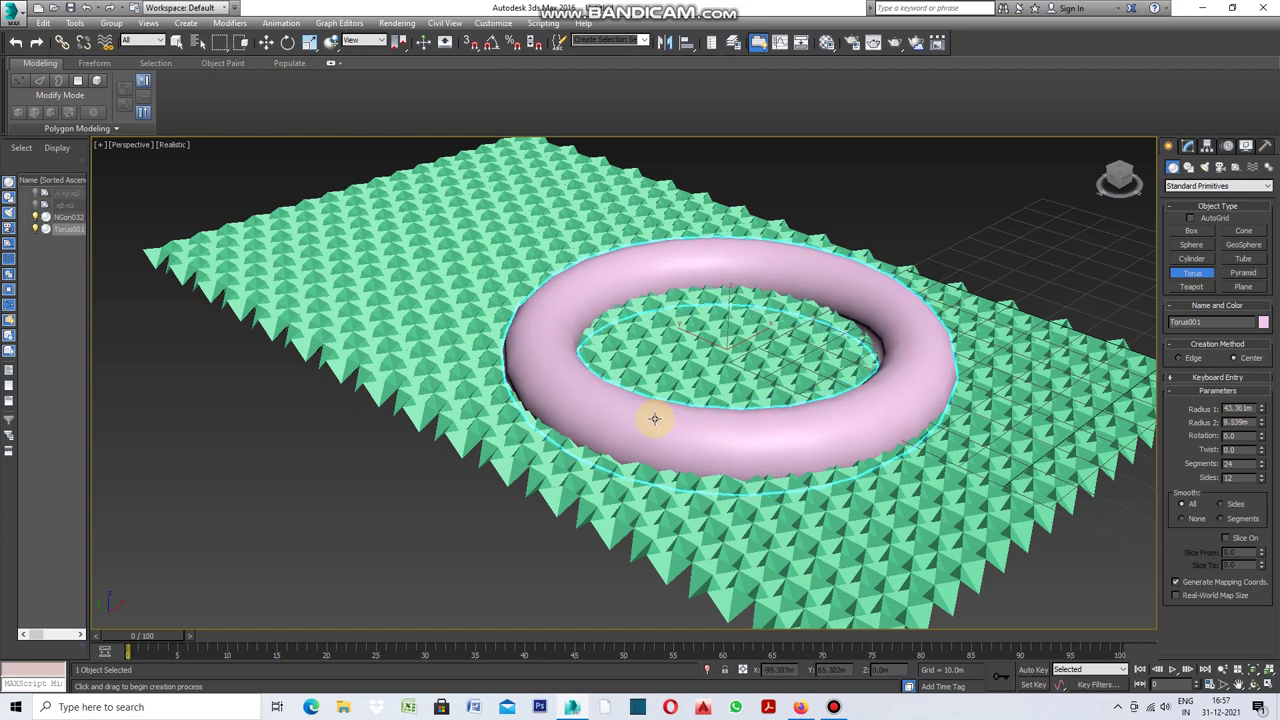
{"action": "left_click", "coordinate": [697, 422]}
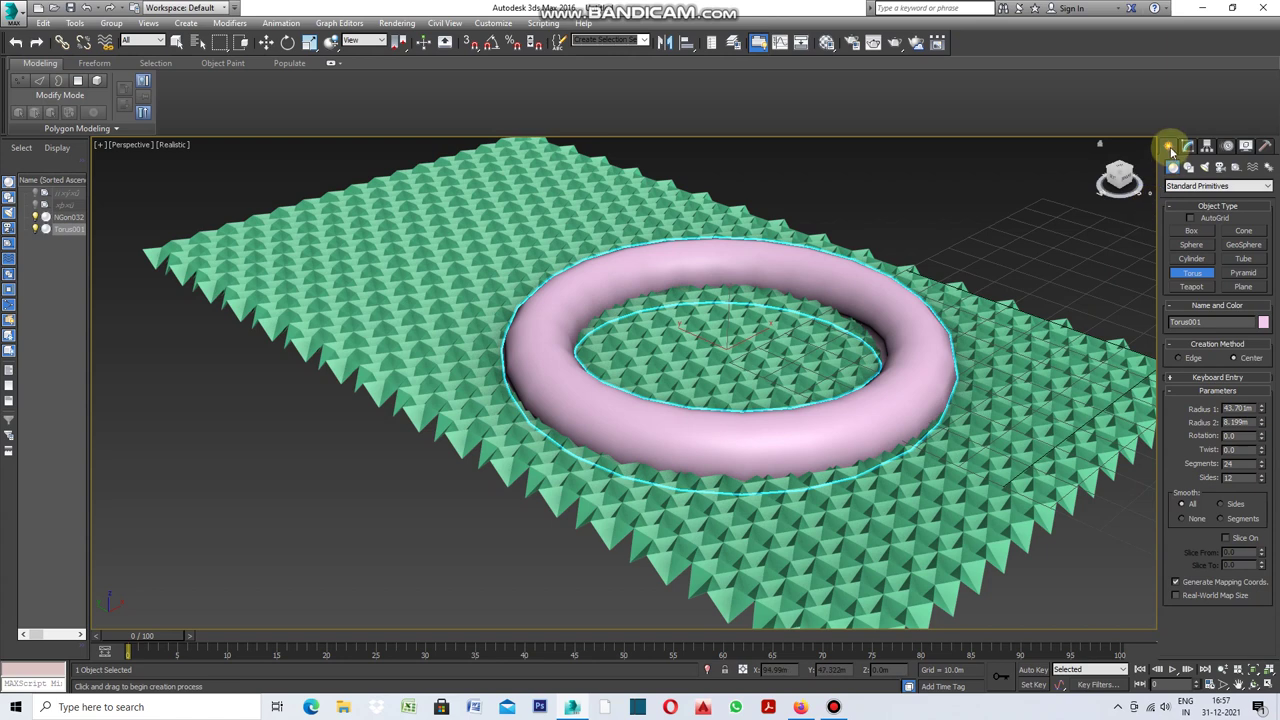
{"action": "left_click", "coordinate": [174, 42]}
{"action": "left_click", "coordinate": [1005, 390]}
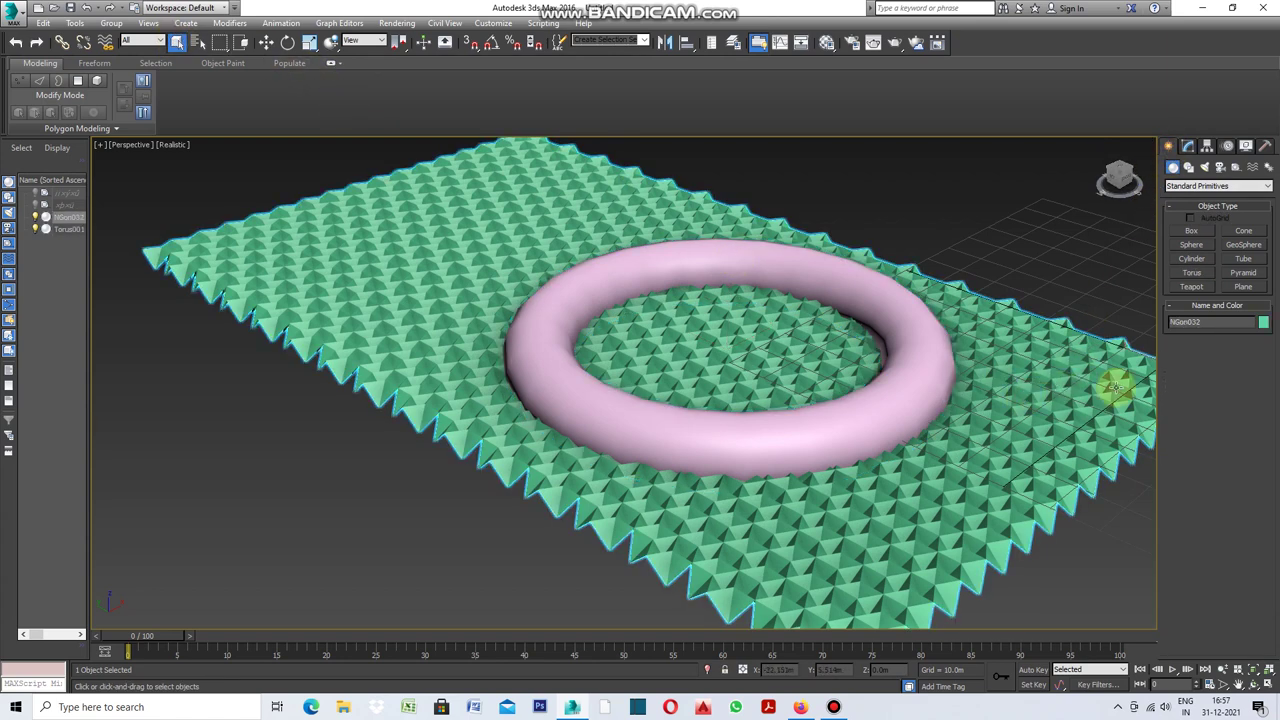
{"action": "left_click", "coordinate": [1189, 147]}
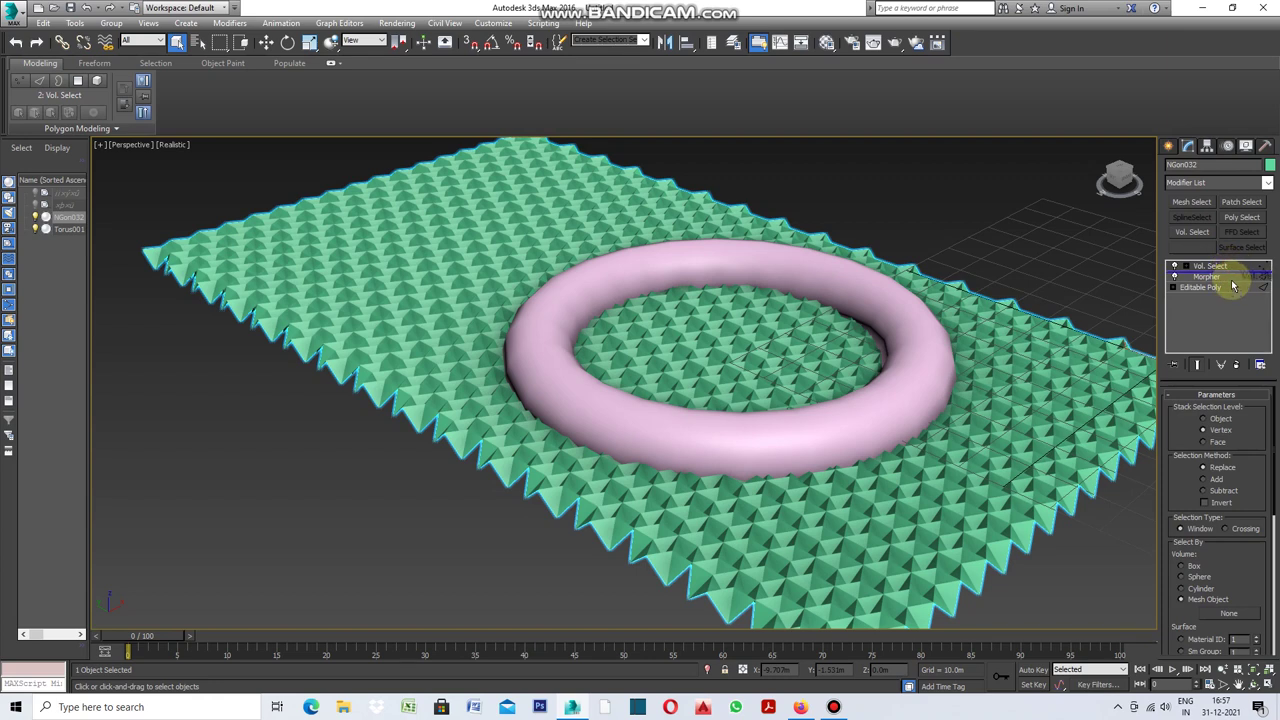
Place Morpher above Vol. Select, use Torus001 as volume with falloff 24.12, and set channel 01 to 100
{"action": "left_click_drag", "start_coordinate": [1232, 288], "coordinate": [1230, 280]}
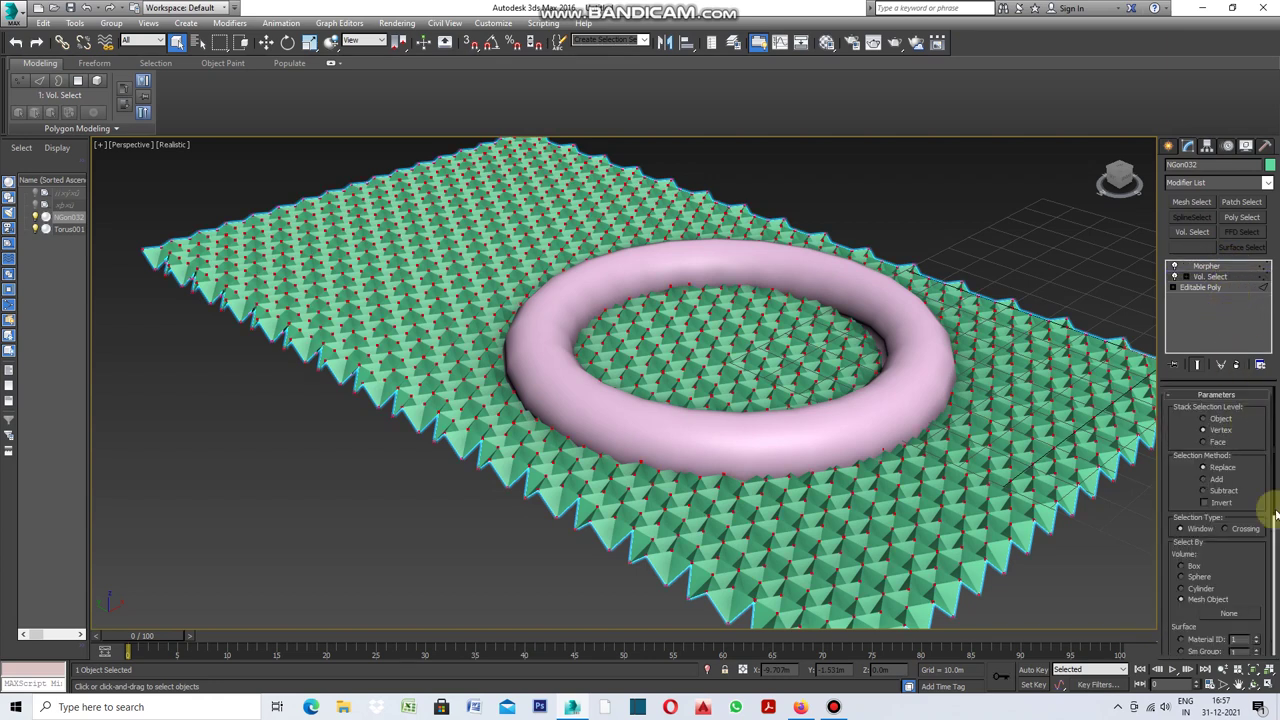
{"action": "left_click", "coordinate": [1230, 613]}
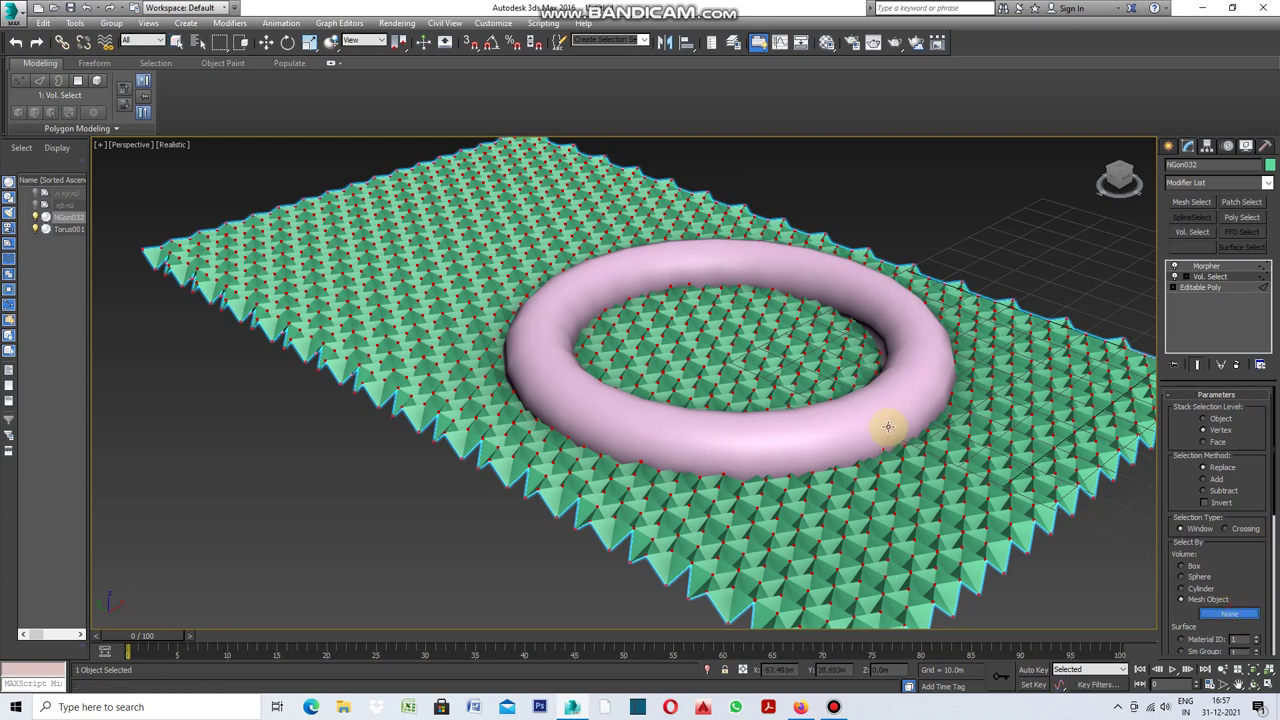
{"action": "left_click", "coordinate": [887, 427]}
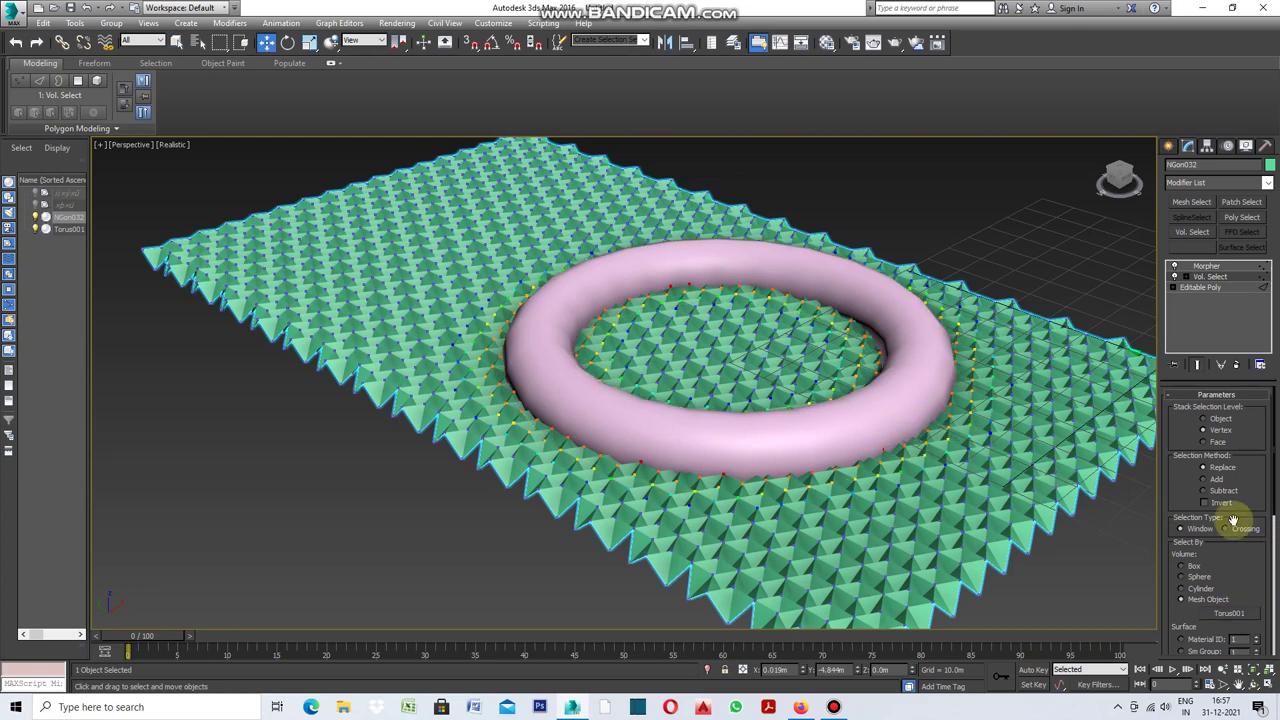
{"action": "left_click_drag", "start_coordinate": [1275, 478], "coordinate": [1270, 590]}
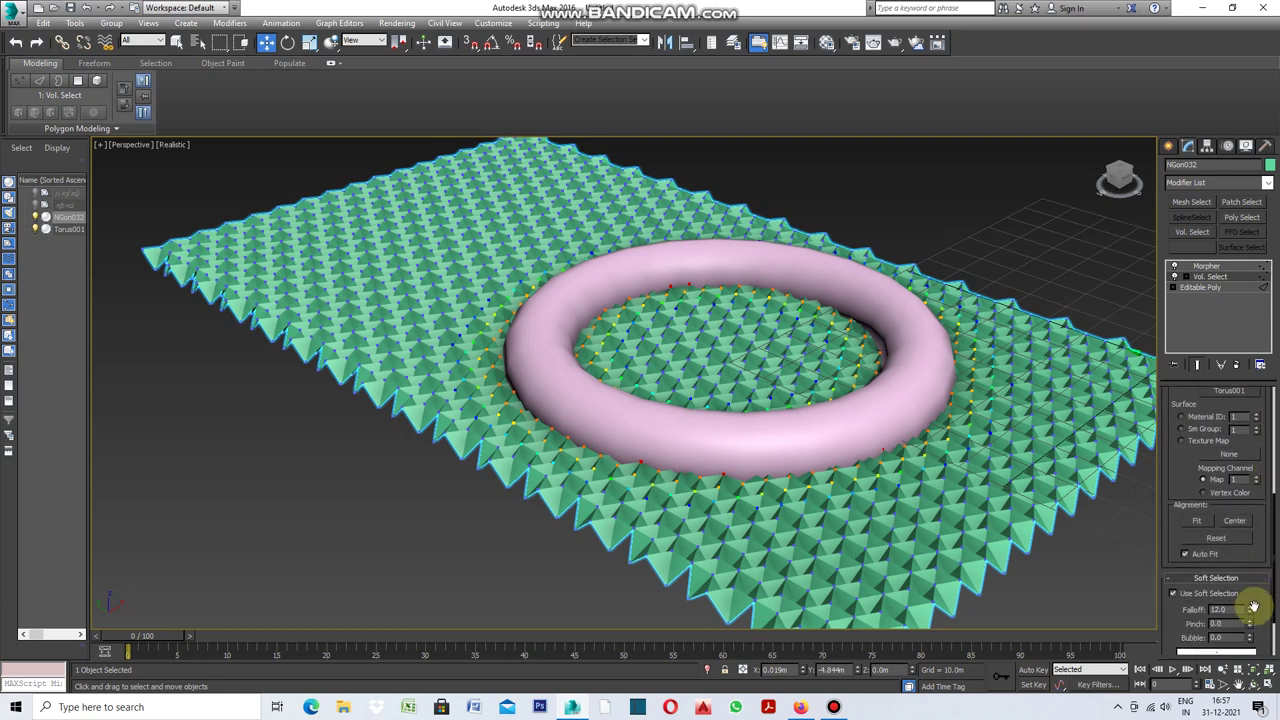
{"action": "left_click_drag", "start_coordinate": [1249, 600], "coordinate": [1243, 550]}
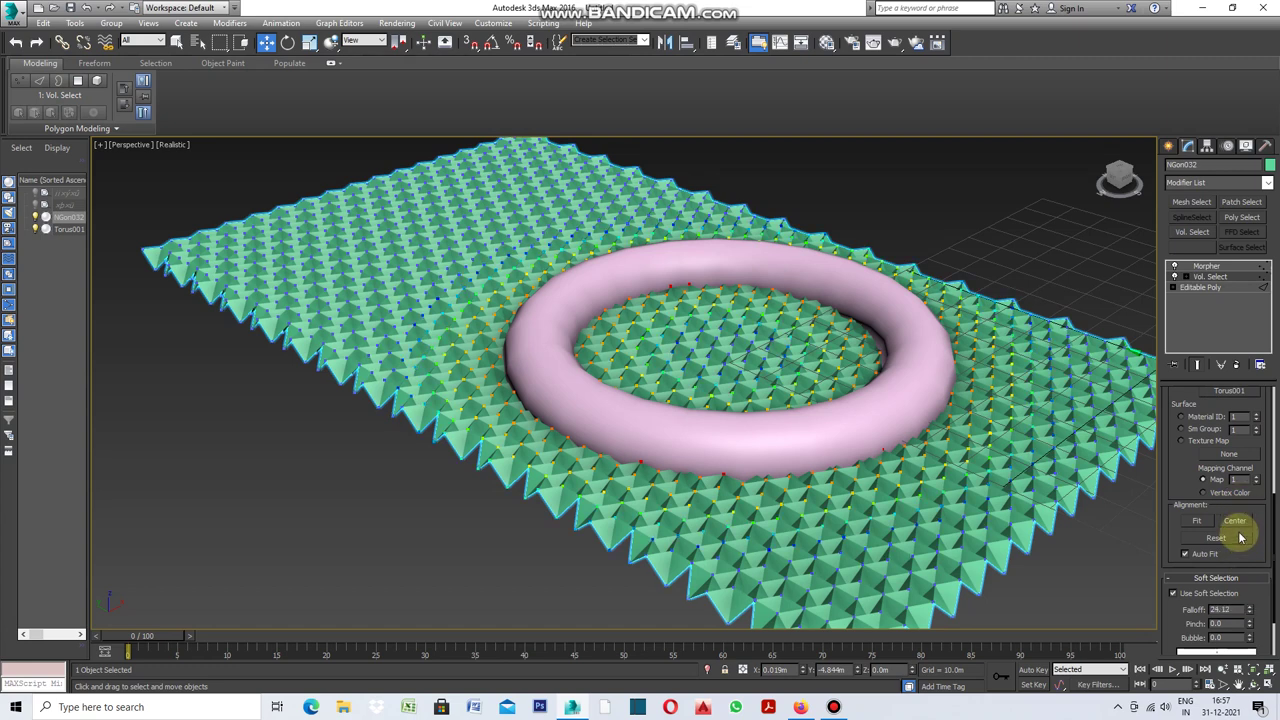
{"action": "left_click", "coordinate": [1238, 480]}
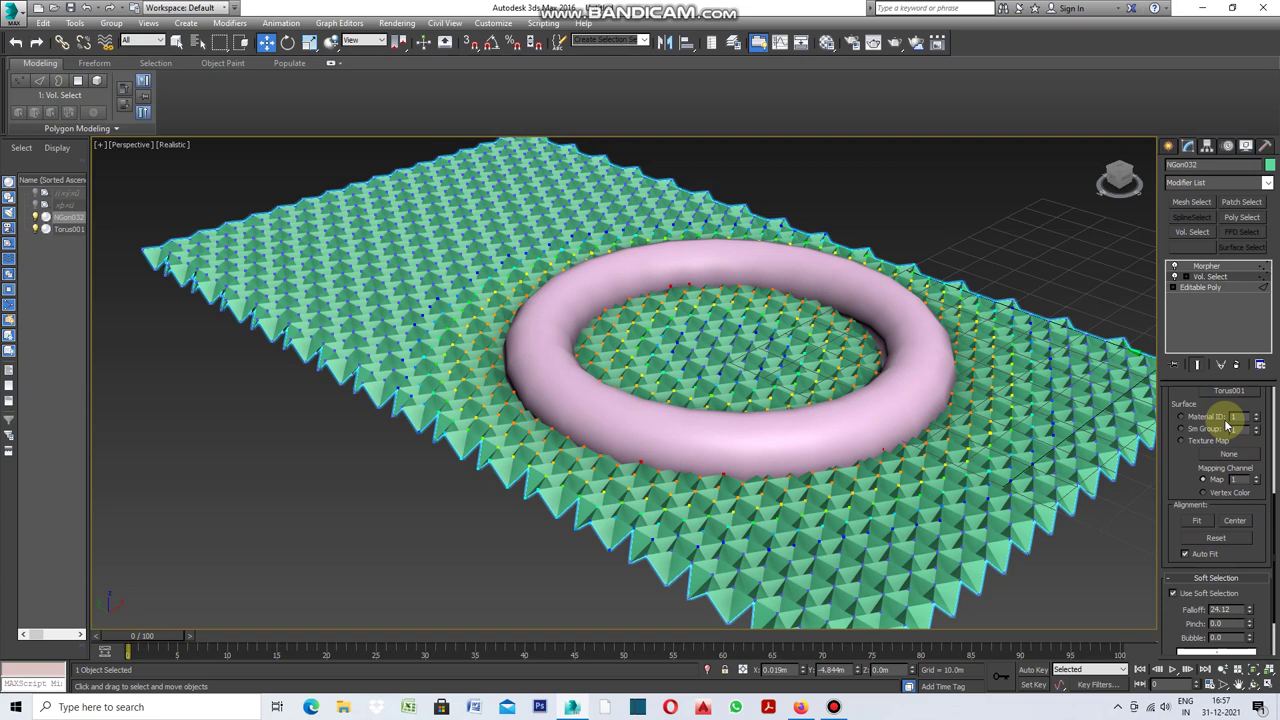
{"action": "left_click", "coordinate": [1204, 268]}
{"action": "left_click_drag", "start_coordinate": [1265, 452], "coordinate": [1258, 300]}
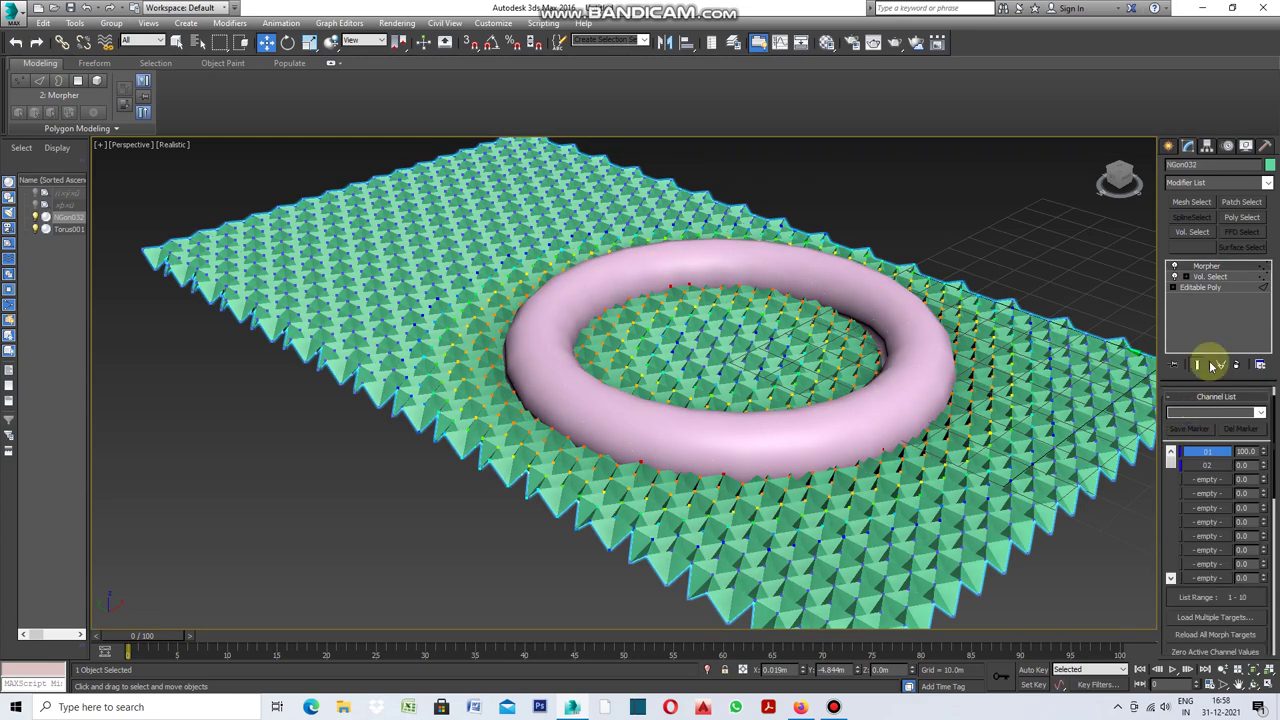
Change the pyramid panel's object colour from green to white and deselect it
{"action": "left_click", "coordinate": [1269, 166]}
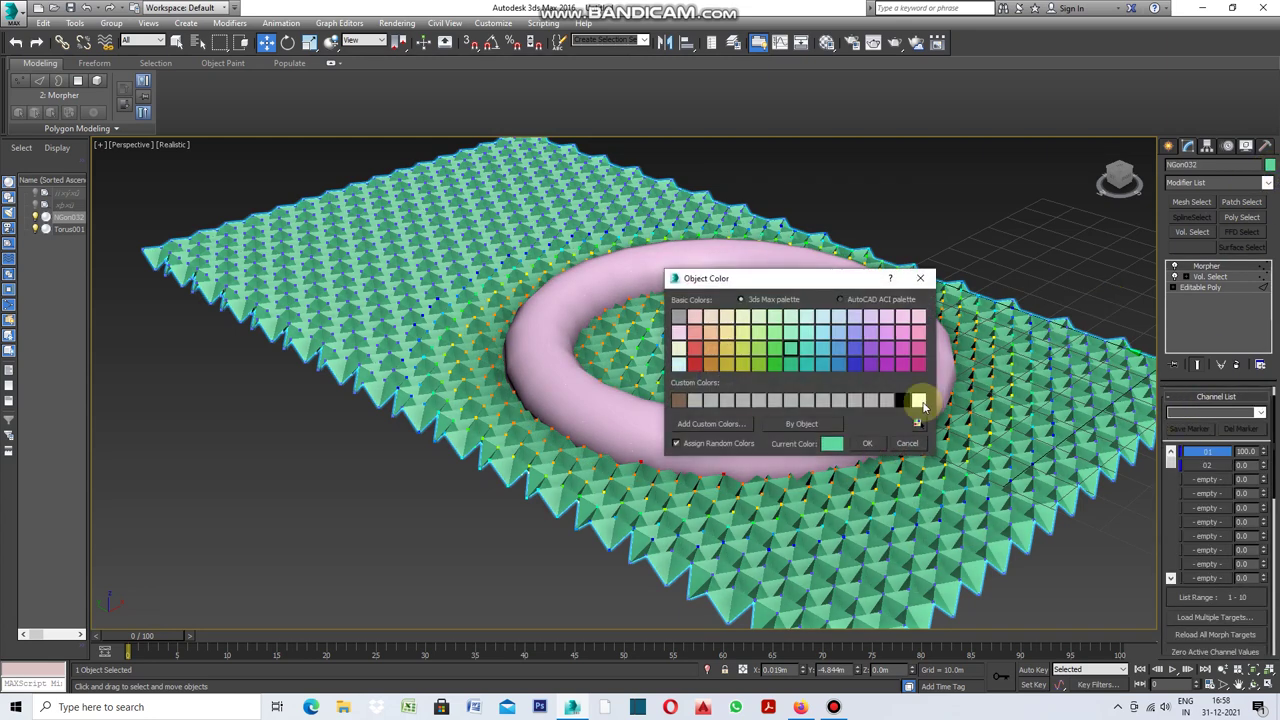
{"action": "left_click", "coordinate": [862, 446]}
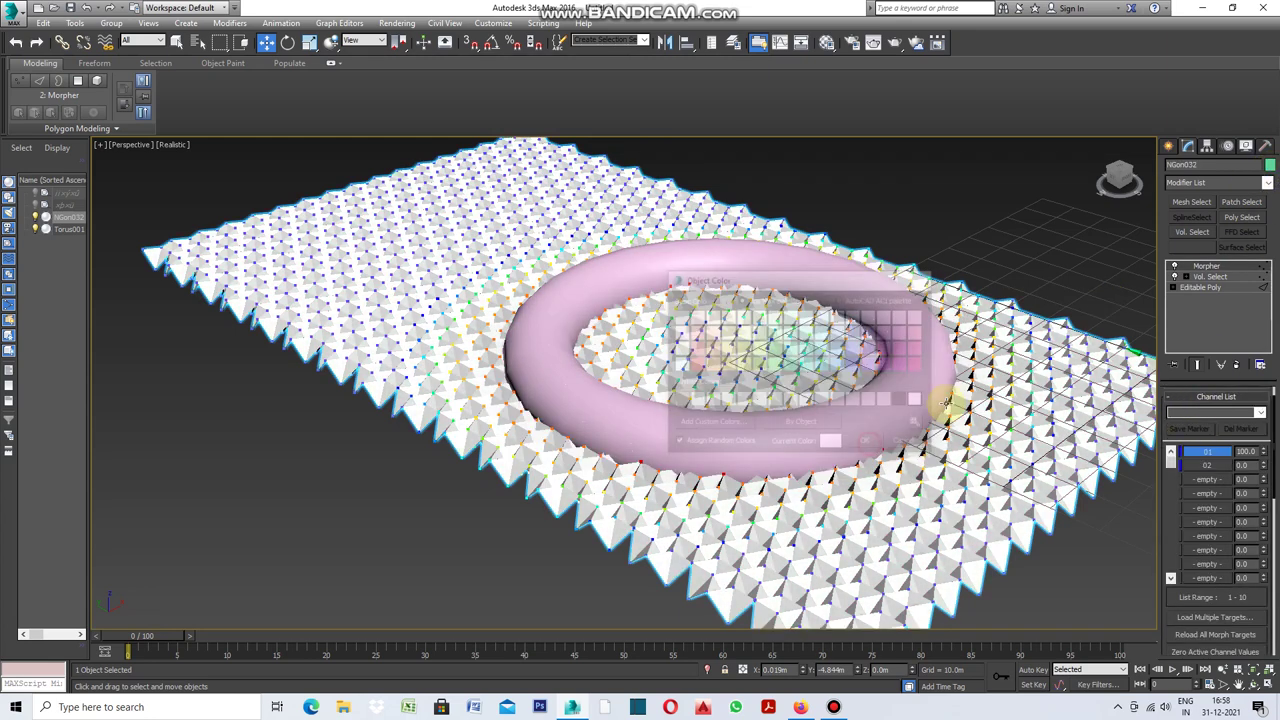
{"action": "left_click", "coordinate": [1072, 281]}
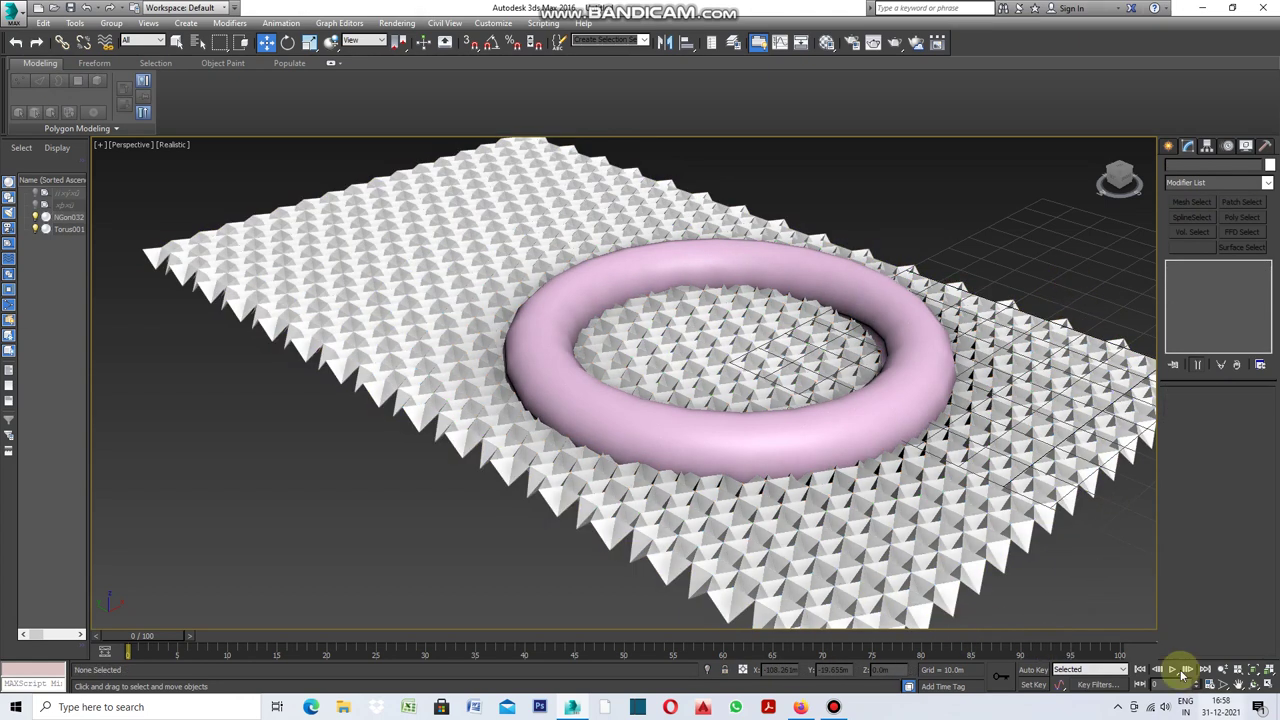
{"action": "scroll", "coordinate": [513, 479], "scroll_direction": "down", "scroll_amount": 3}
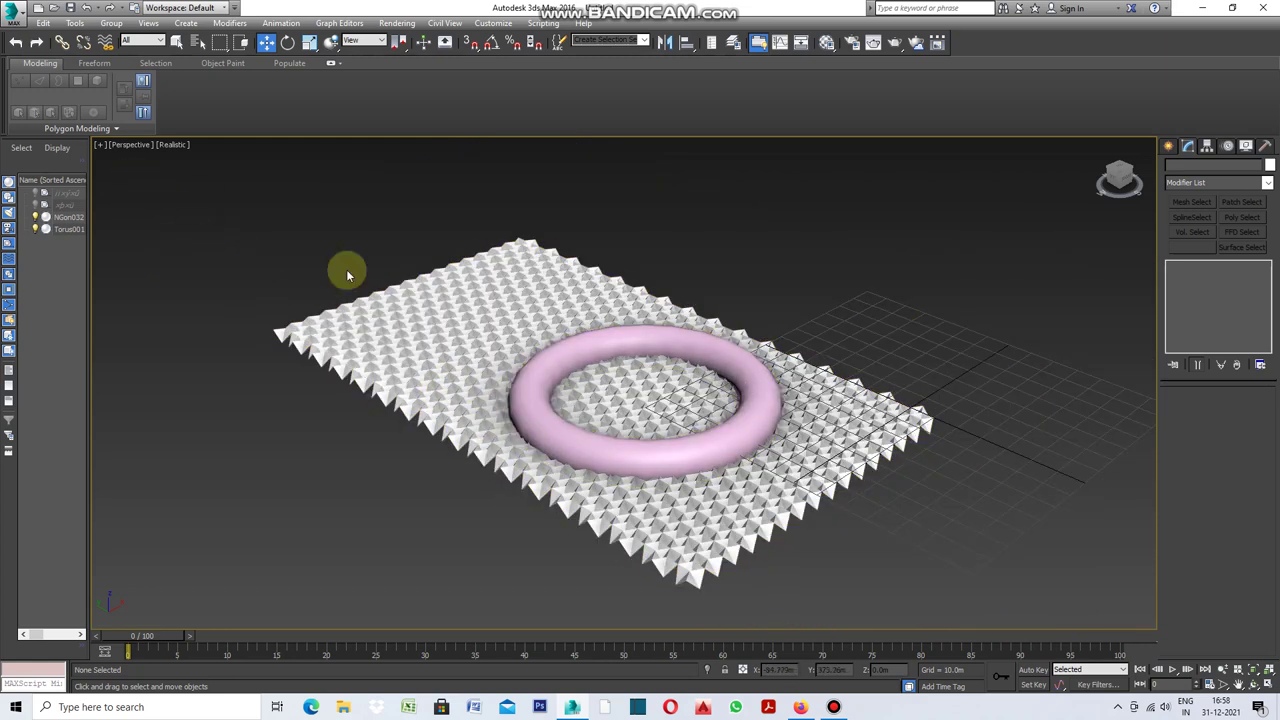
Select the pyramid panel again and Shift-drag a copy toward the lower left
{"action": "left_click", "coordinate": [847, 430]}
{"action": "scroll", "coordinate": [847, 430], "scroll_direction": "down", "scroll_amount": 2}
{"action": "left_click_drag", "start_coordinate": [847, 430], "coordinate": [650, 520]}
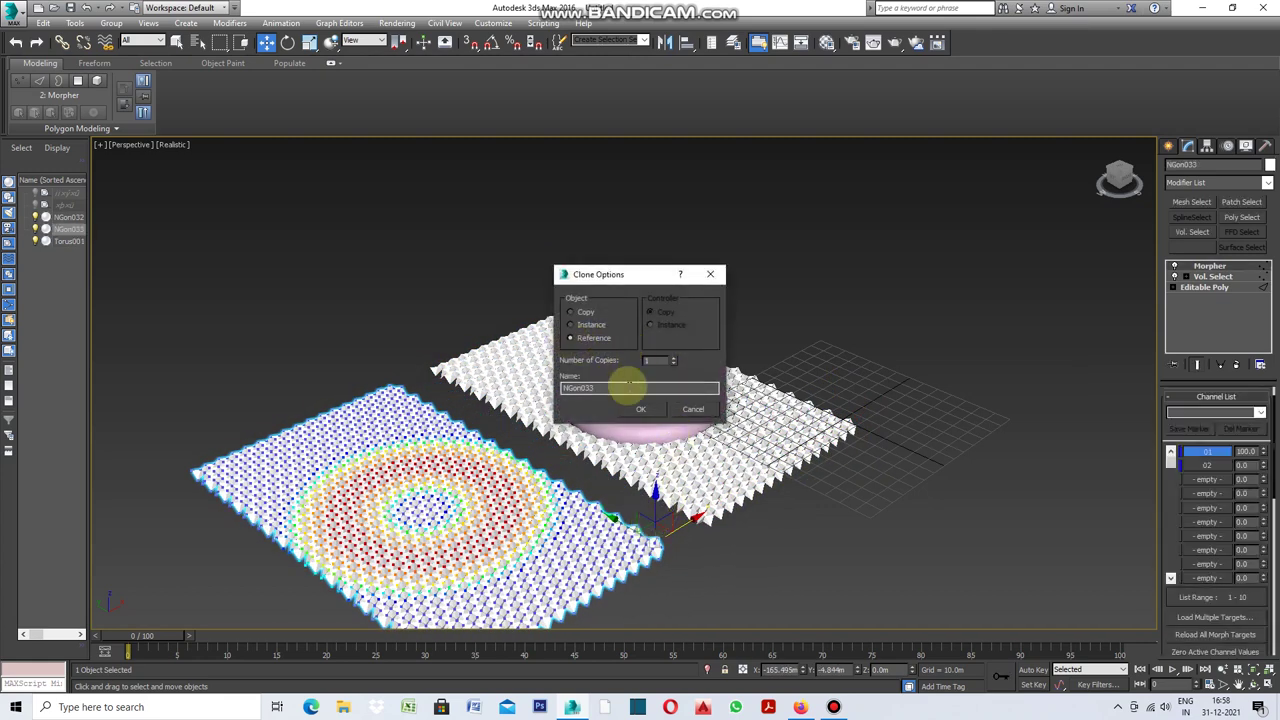
Confirm the Reference clone NGon033 and slide Torus001 onto the flat panel's lower-left area
{"action": "left_click", "coordinate": [641, 409]}
{"action": "left_click", "coordinate": [895, 513]}
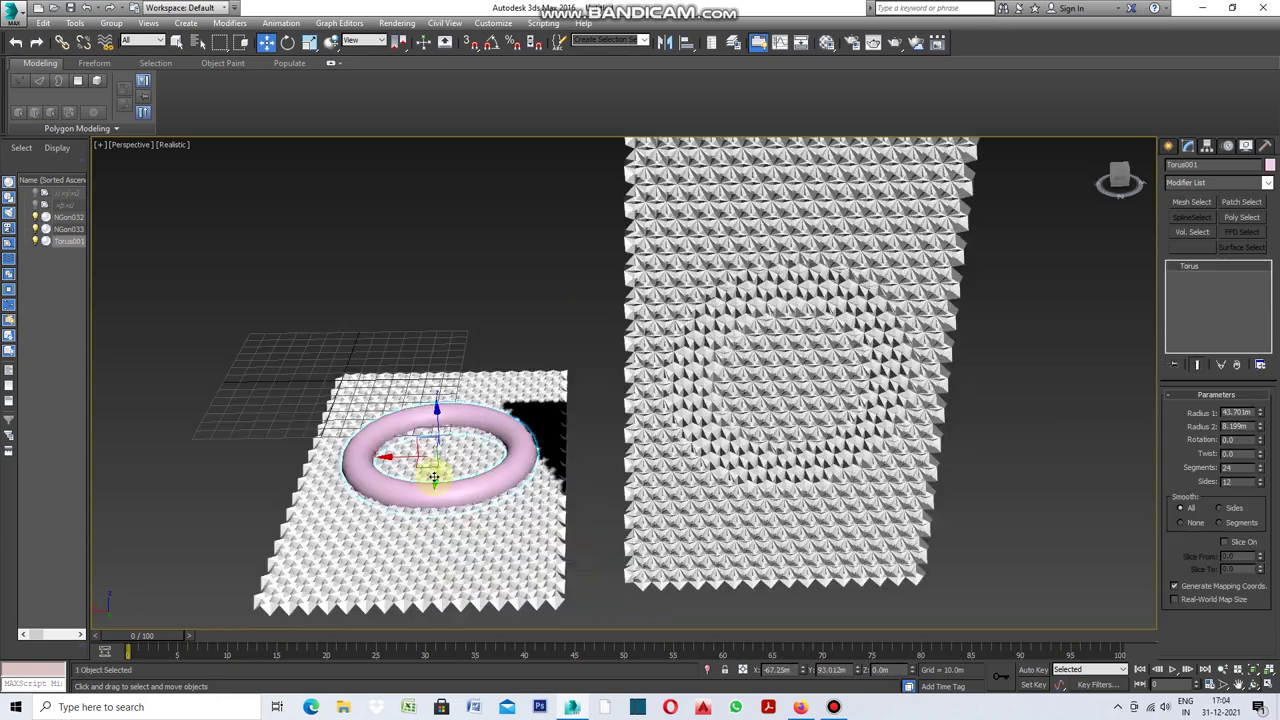
{"action": "mouse_move", "coordinate": [430, 471]}
{"action": "left_mouse_down"}
{"action": "mouse_move", "coordinate": [435, 552]}
{"action": "mouse_move", "coordinate": [457, 408]}
{"action": "mouse_move", "coordinate": [465, 555]}
{"action": "mouse_move", "coordinate": [480, 491]}
{"action": "mouse_move", "coordinate": [470, 531]}
{"action": "mouse_move", "coordinate": [338, 502]}
{"action": "mouse_move", "coordinate": [465, 503]}
{"action": "mouse_move", "coordinate": [345, 505]}
{"action": "mouse_move", "coordinate": [425, 500]}
{"action": "mouse_move", "coordinate": [398, 505]}
{"action": "left_mouse_up"}
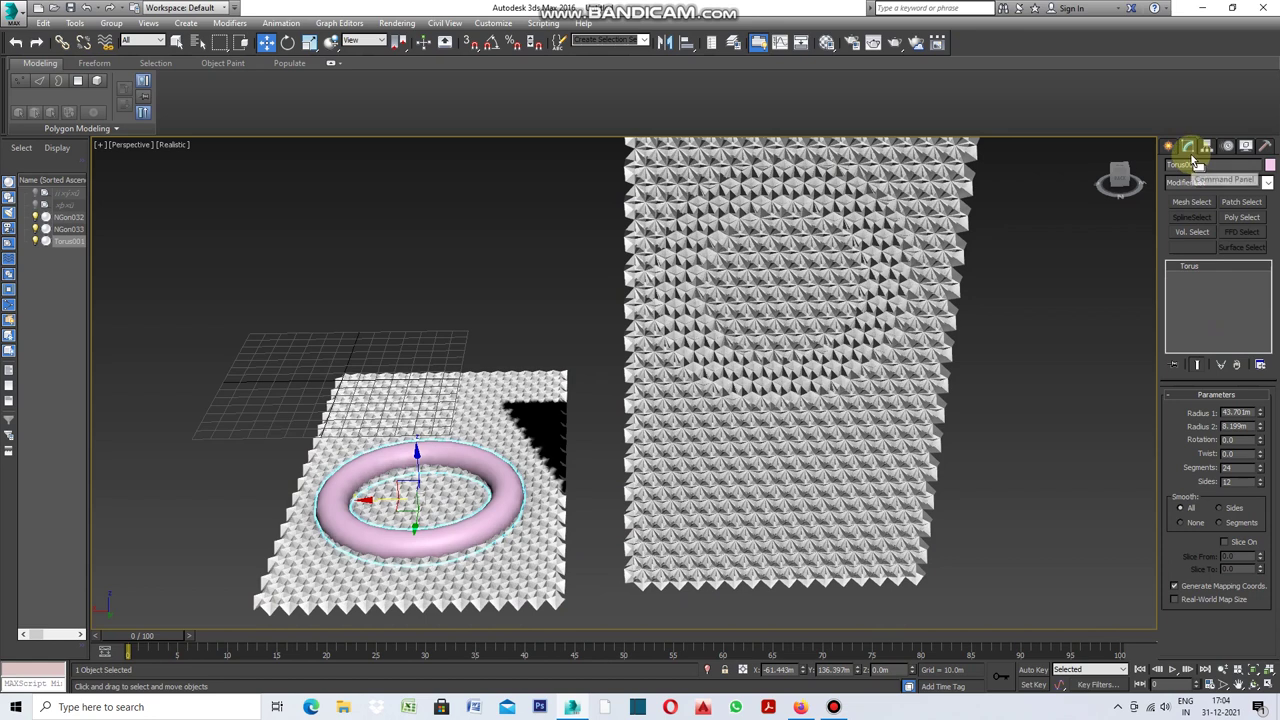
Add a Taper modifier to NGon033 with Amount about 0.33 to flare the ring into spikes
{"action": "left_click", "coordinate": [930, 298]}
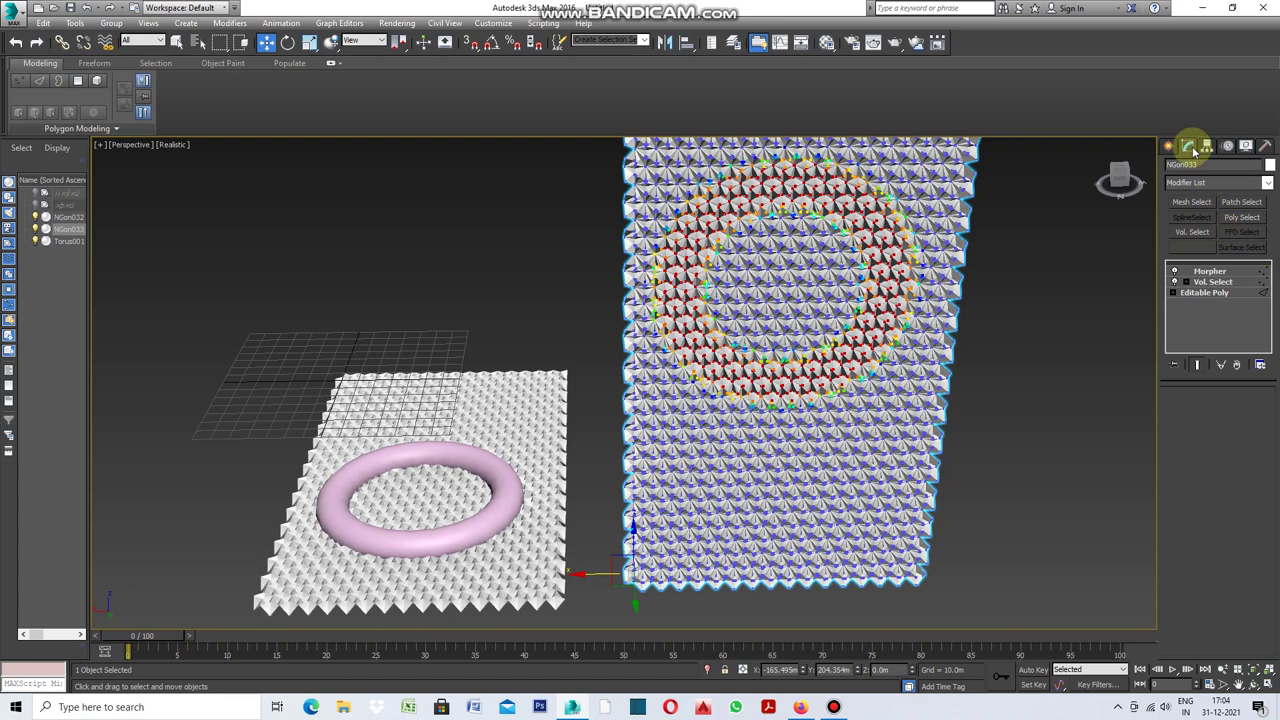
{"action": "left_click", "coordinate": [1268, 185]}
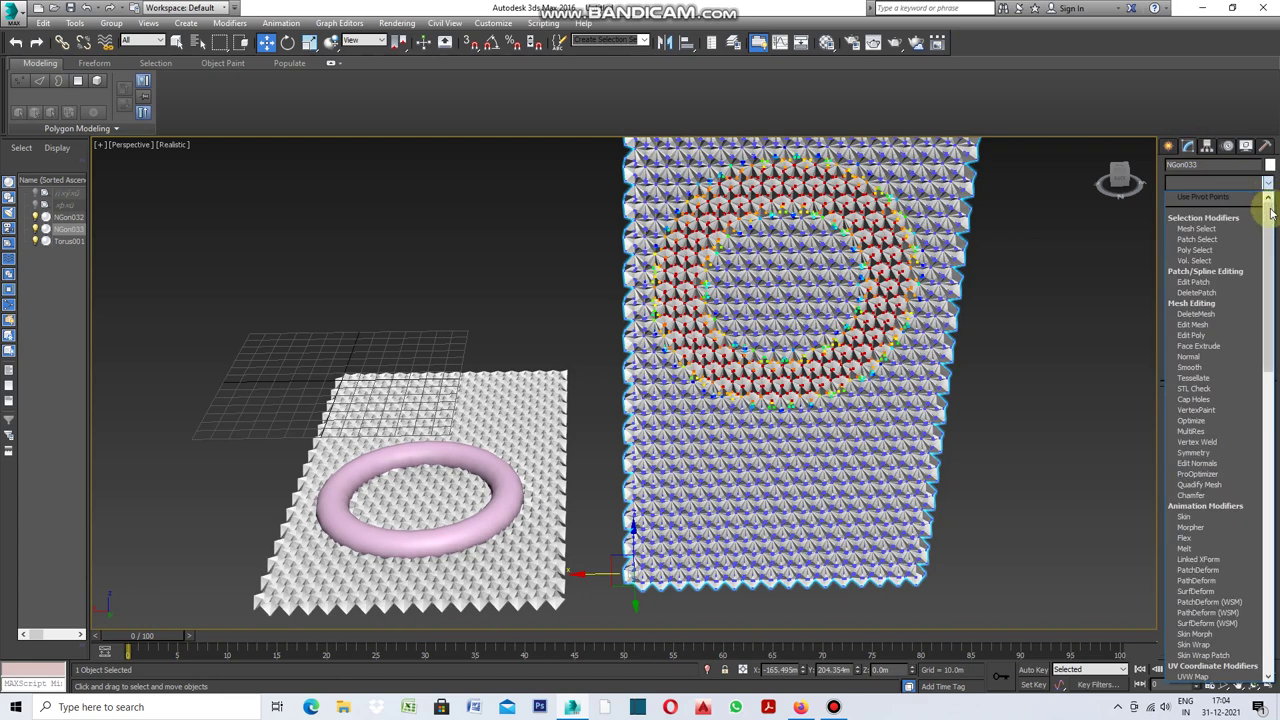
{"action": "left_click_drag", "start_coordinate": [1267, 225], "coordinate": [1267, 424]}
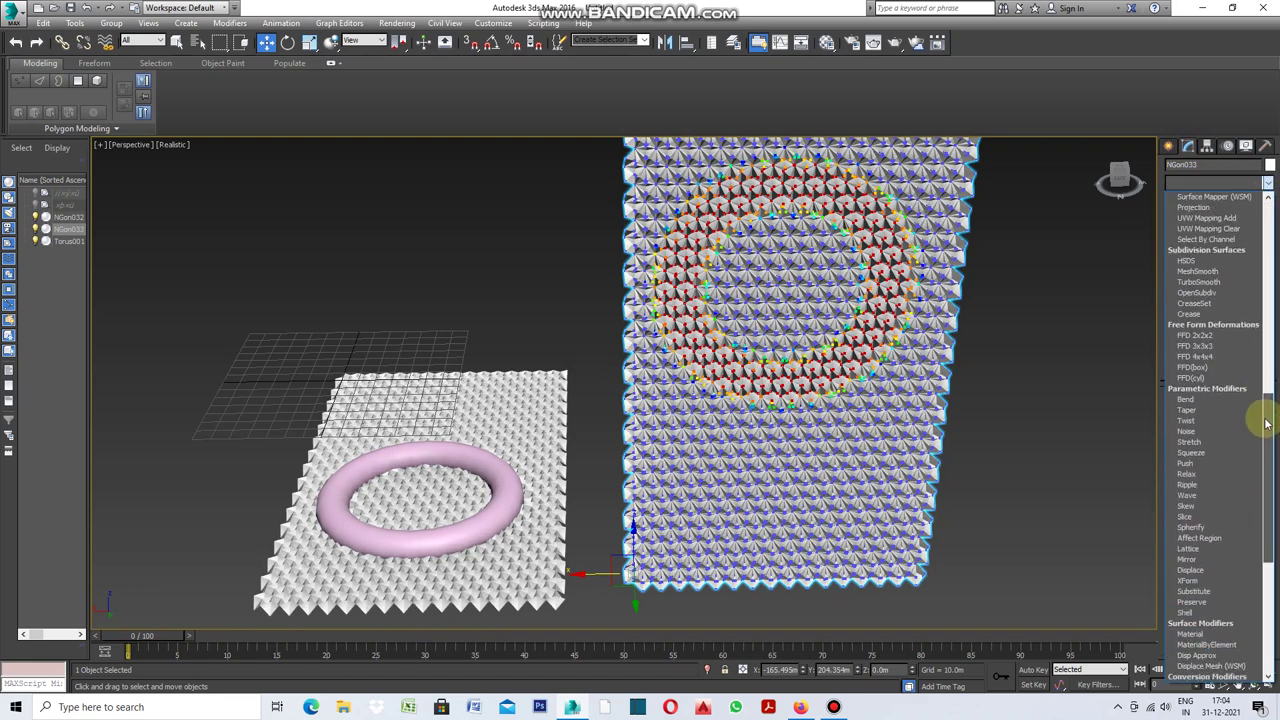
{"action": "left_click", "coordinate": [1187, 410]}
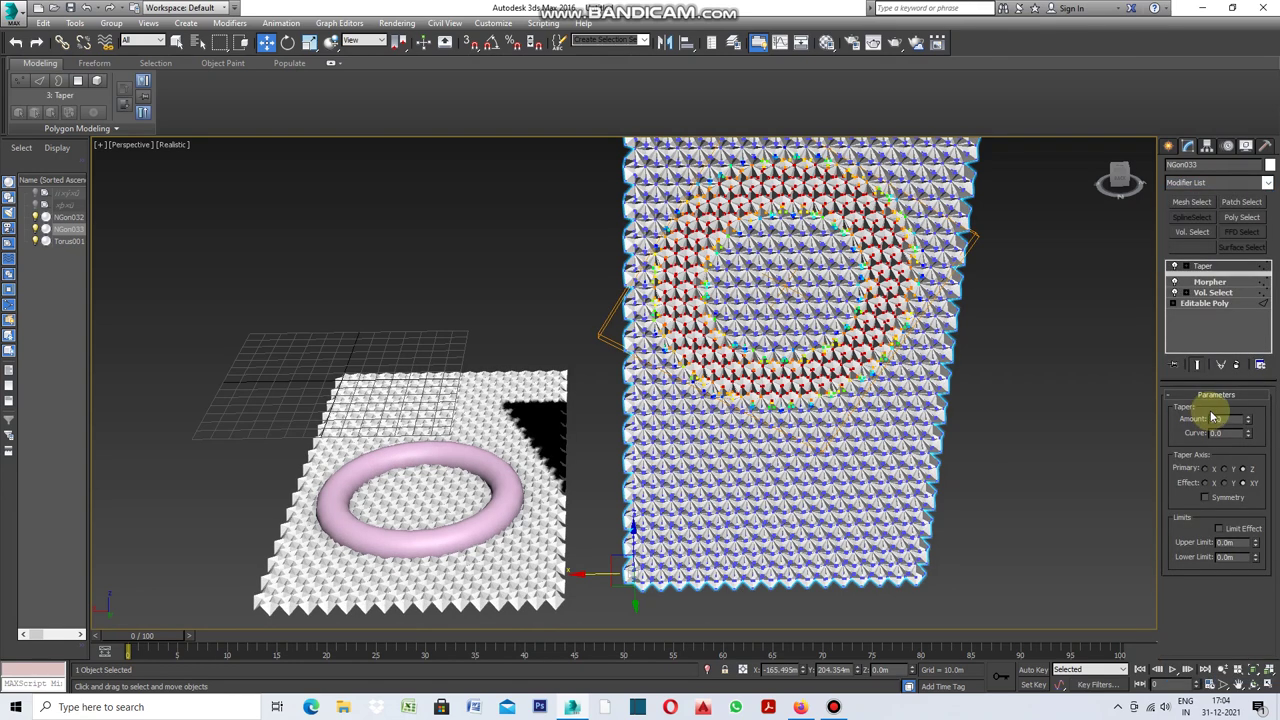
{"action": "mouse_move", "coordinate": [1247, 423]}
{"action": "left_mouse_down"}
{"action": "mouse_move", "coordinate": [1231, 342]}
{"action": "mouse_move", "coordinate": [1246, 405]}
{"action": "mouse_move", "coordinate": [1248, 394]}
{"action": "left_mouse_up"}
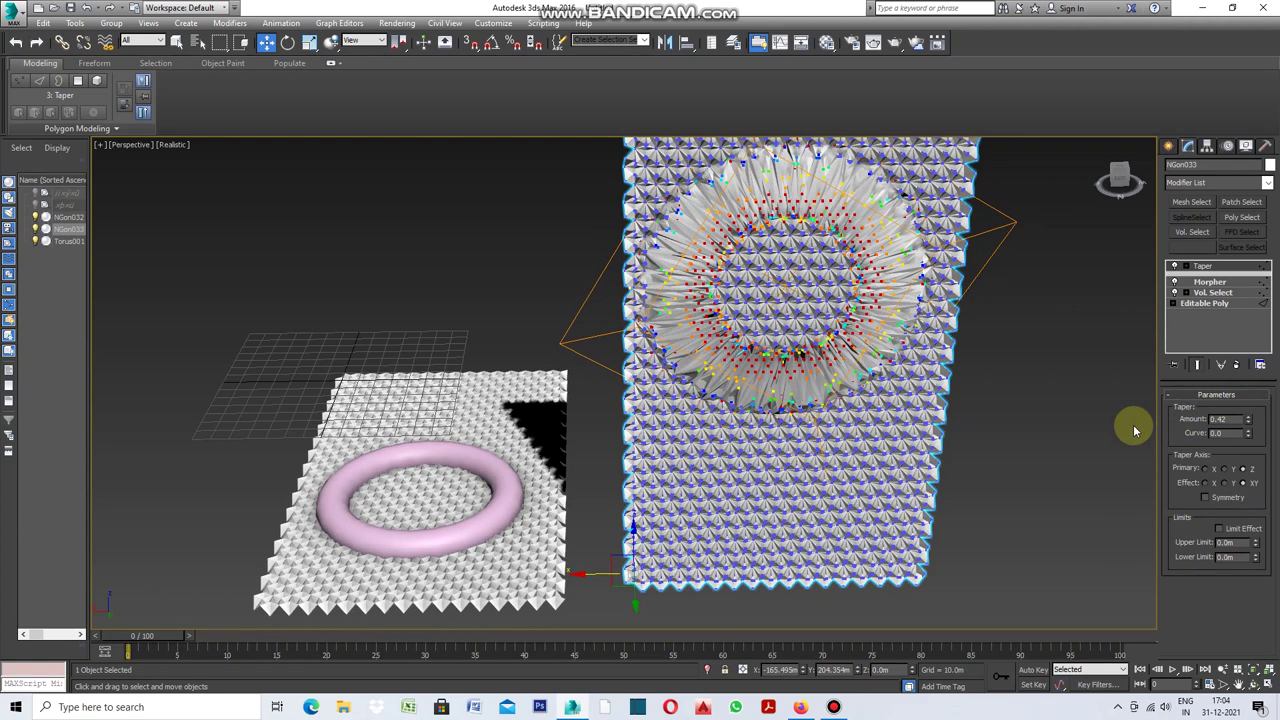
{"action": "mouse_move", "coordinate": [1250, 423]}
{"action": "left_mouse_down"}
{"action": "mouse_move", "coordinate": [1226, 288]}
{"action": "mouse_move", "coordinate": [1245, 421]}
{"action": "mouse_move", "coordinate": [1246, 392]}
{"action": "mouse_move", "coordinate": [1257, 423]}
{"action": "left_mouse_up"}
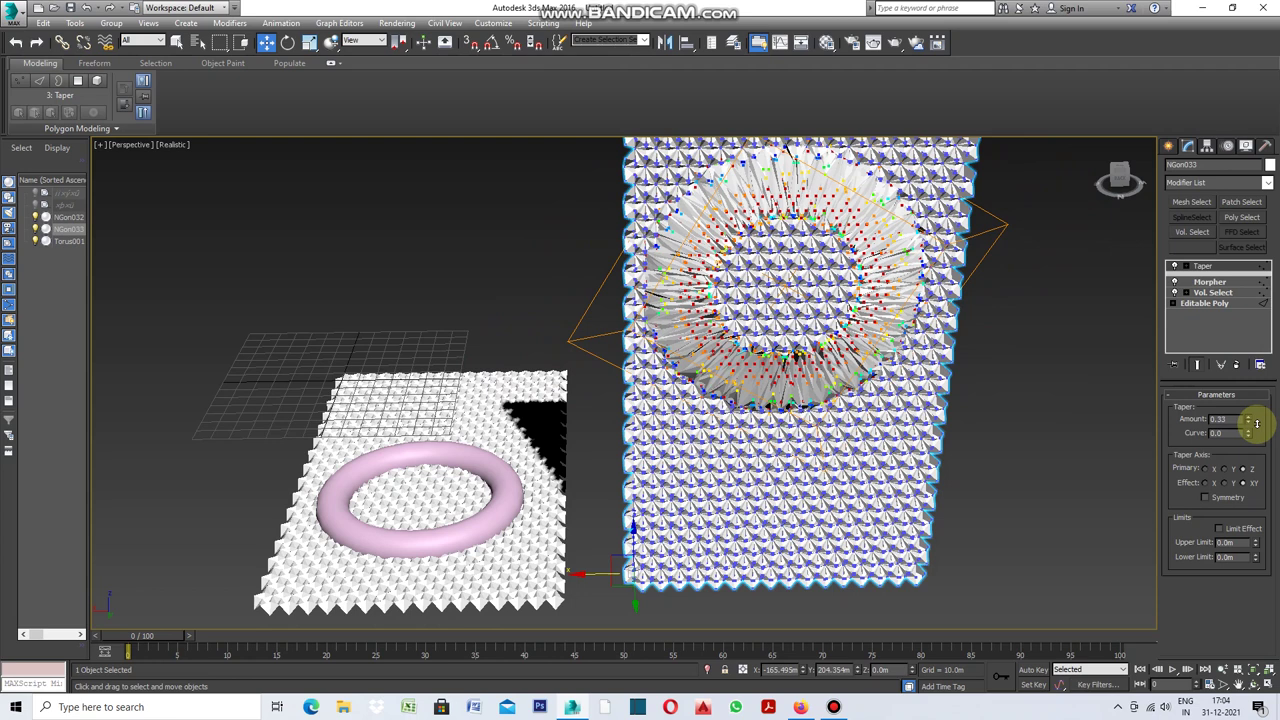
{"action": "left_click", "coordinate": [1094, 440]}
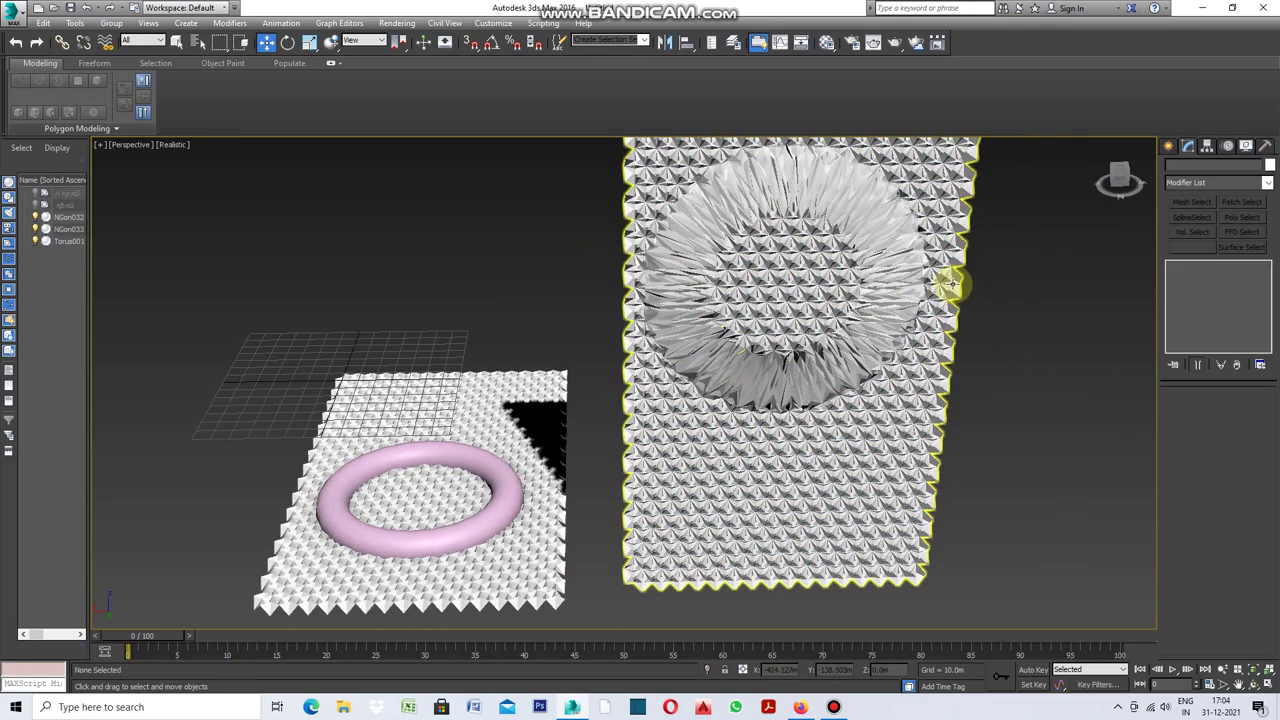
Move Torus001 along Y on the flat panel to about X -1.443 m, Y 108.505 m
{"action": "scroll", "coordinate": [960, 282], "scroll_direction": "up", "scroll_amount": 4}
{"action": "scroll", "coordinate": [1030, 414], "scroll_direction": "down", "scroll_amount": 1}
{"action": "scroll", "coordinate": [1030, 414], "scroll_direction": "down", "scroll_amount": 1}
{"action": "scroll", "coordinate": [1030, 414], "scroll_direction": "down", "scroll_amount": 2}
{"action": "scroll", "coordinate": [1034, 362], "scroll_direction": "up", "scroll_amount": 3}
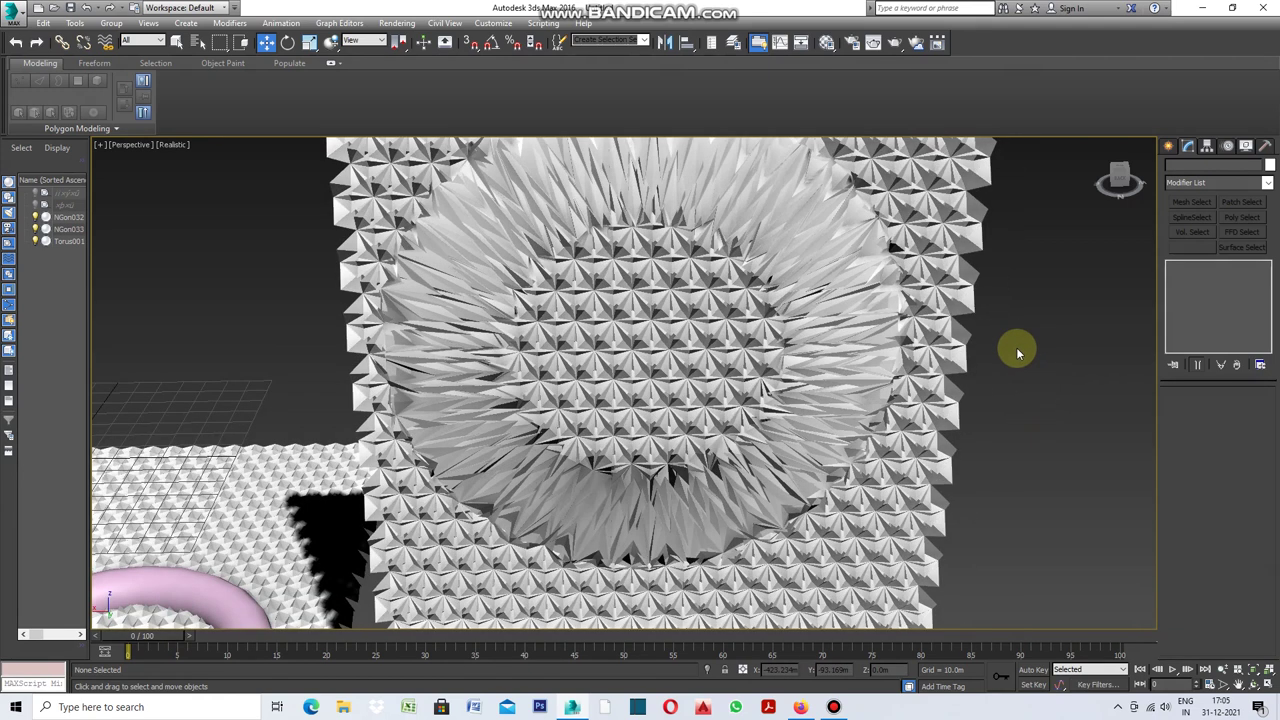
{"action": "scroll", "coordinate": [1016, 347], "scroll_direction": "down", "scroll_amount": 3}
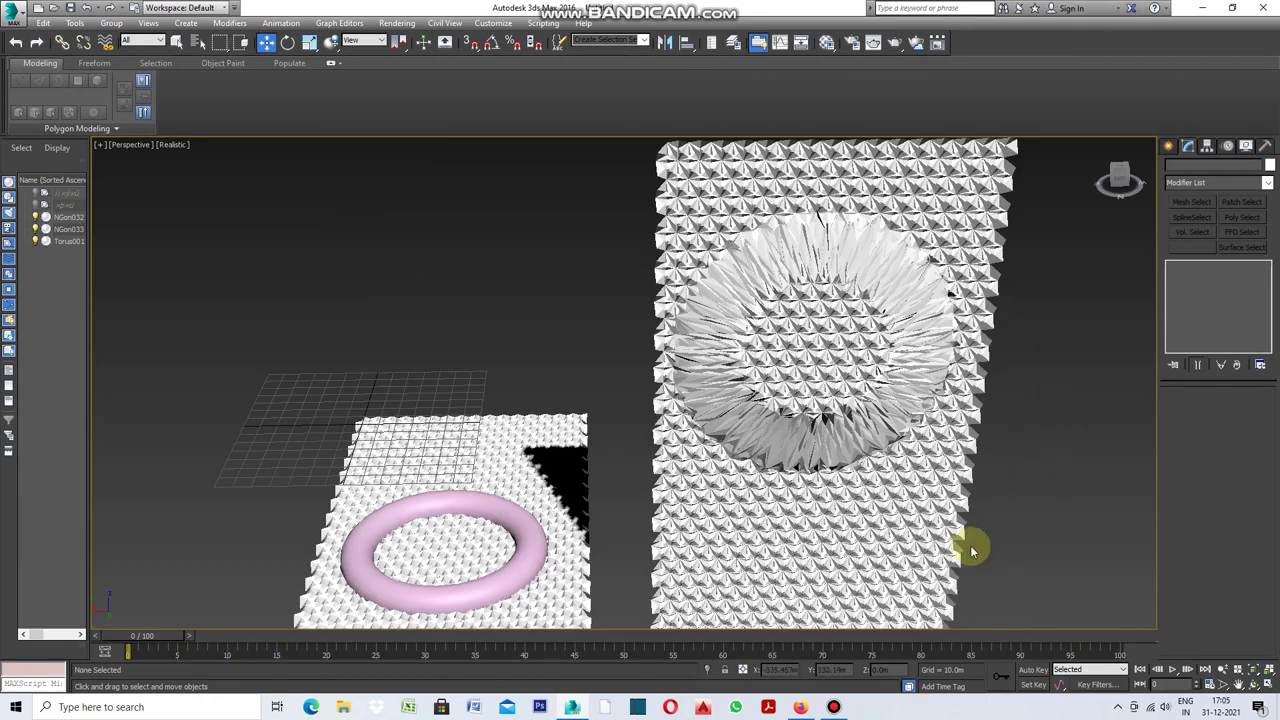
{"action": "left_click", "coordinate": [520, 568]}
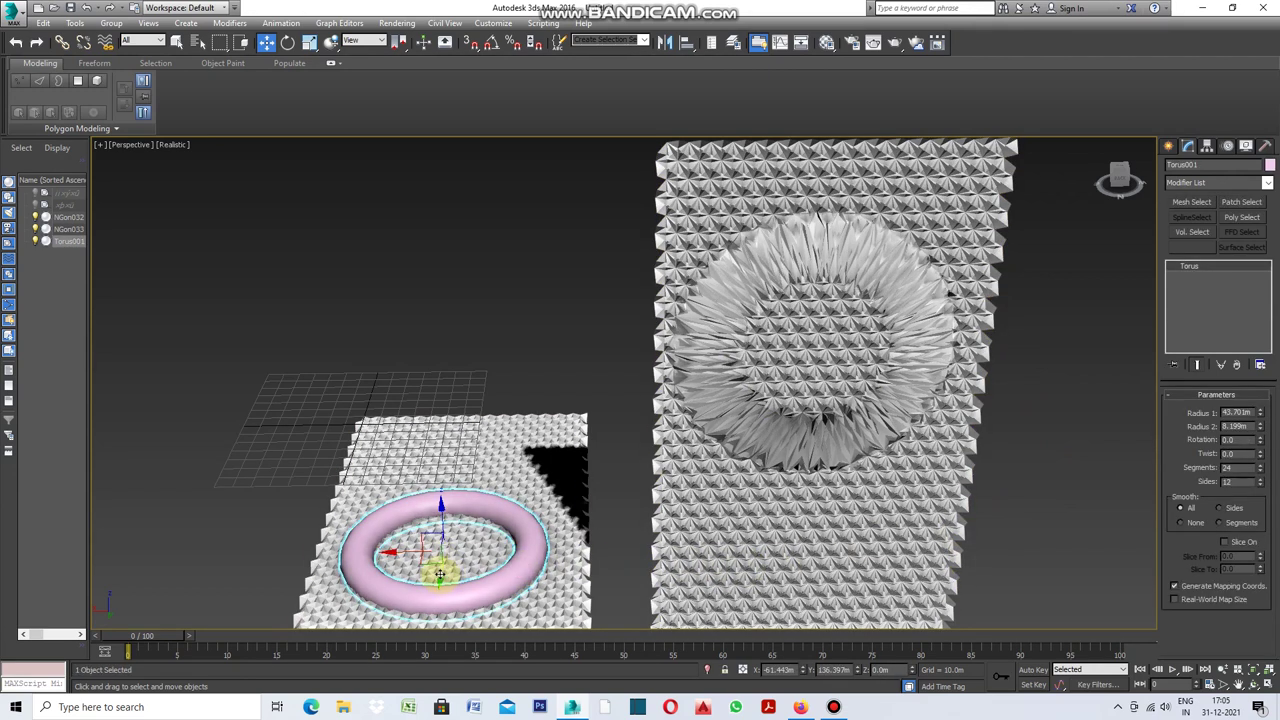
{"action": "left_click_drag", "start_coordinate": [438, 573], "coordinate": [435, 623]}
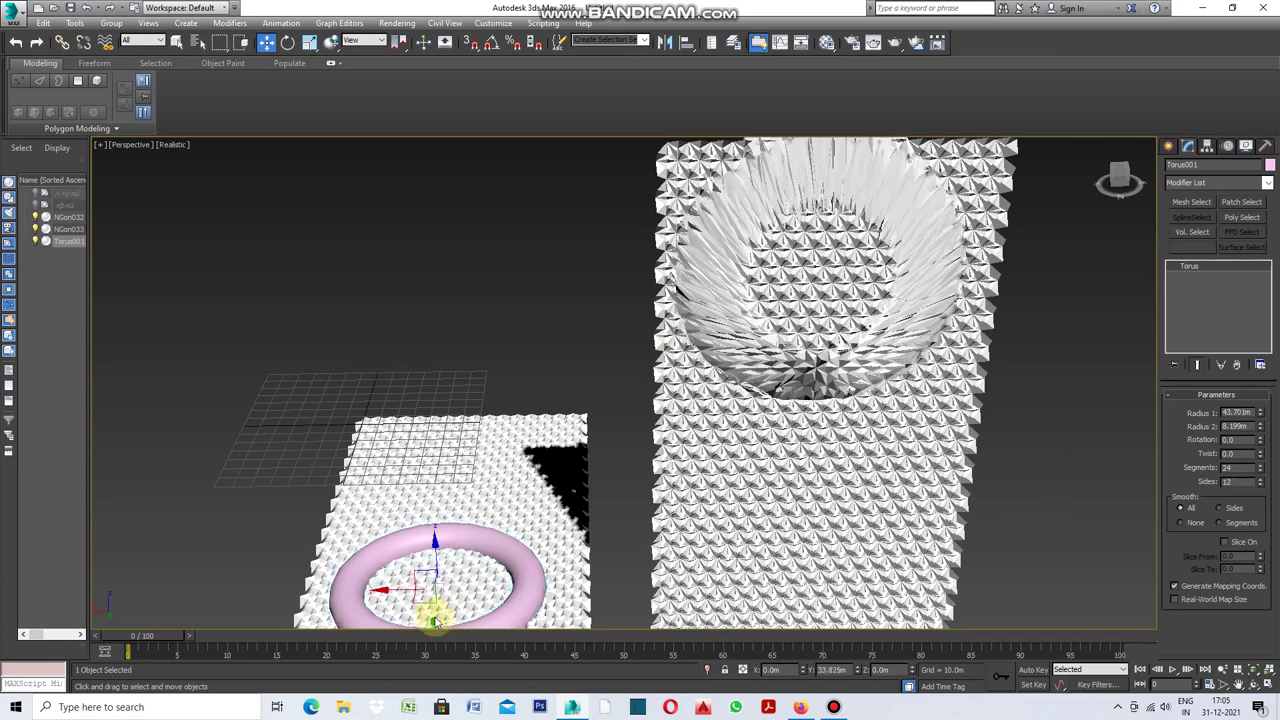
{"action": "left_click_drag", "start_coordinate": [435, 623], "coordinate": [477, 503]}
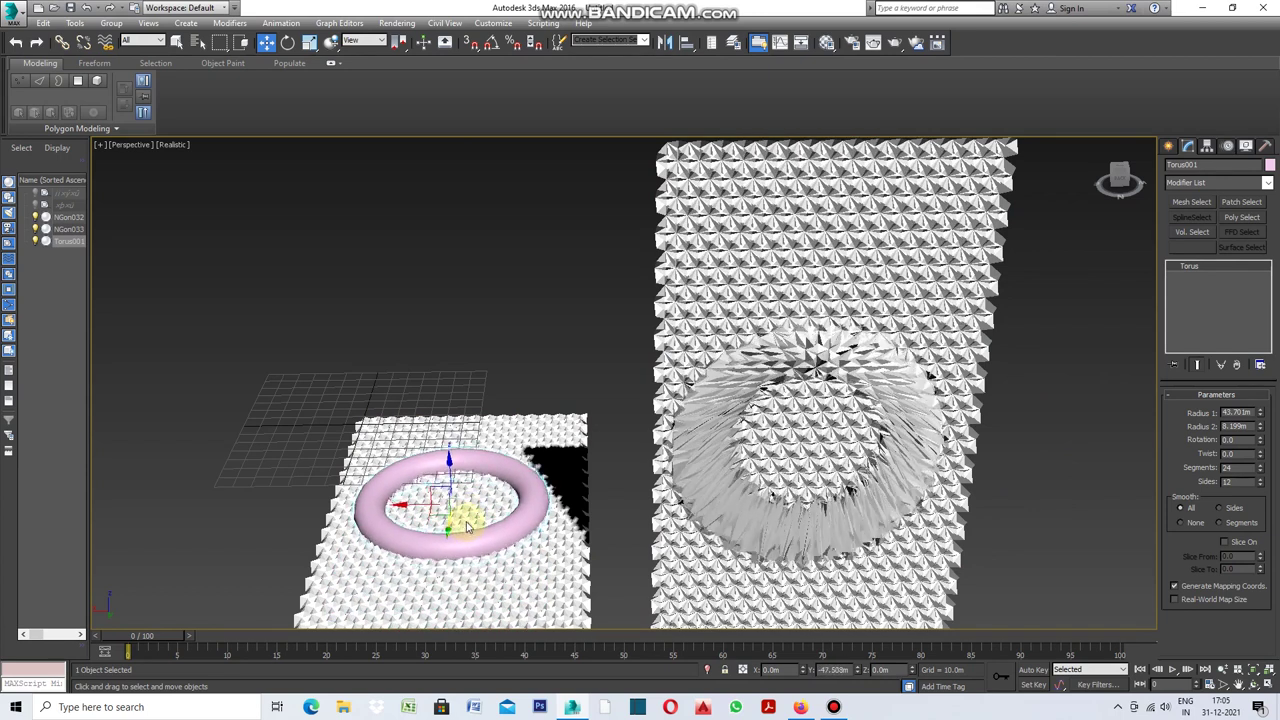
{"action": "mouse_move", "coordinate": [477, 503]}
{"action": "left_mouse_down"}
{"action": "mouse_move", "coordinate": [487, 465]}
{"action": "mouse_move", "coordinate": [458, 618]}
{"action": "mouse_move", "coordinate": [488, 548]}
{"action": "left_mouse_up"}
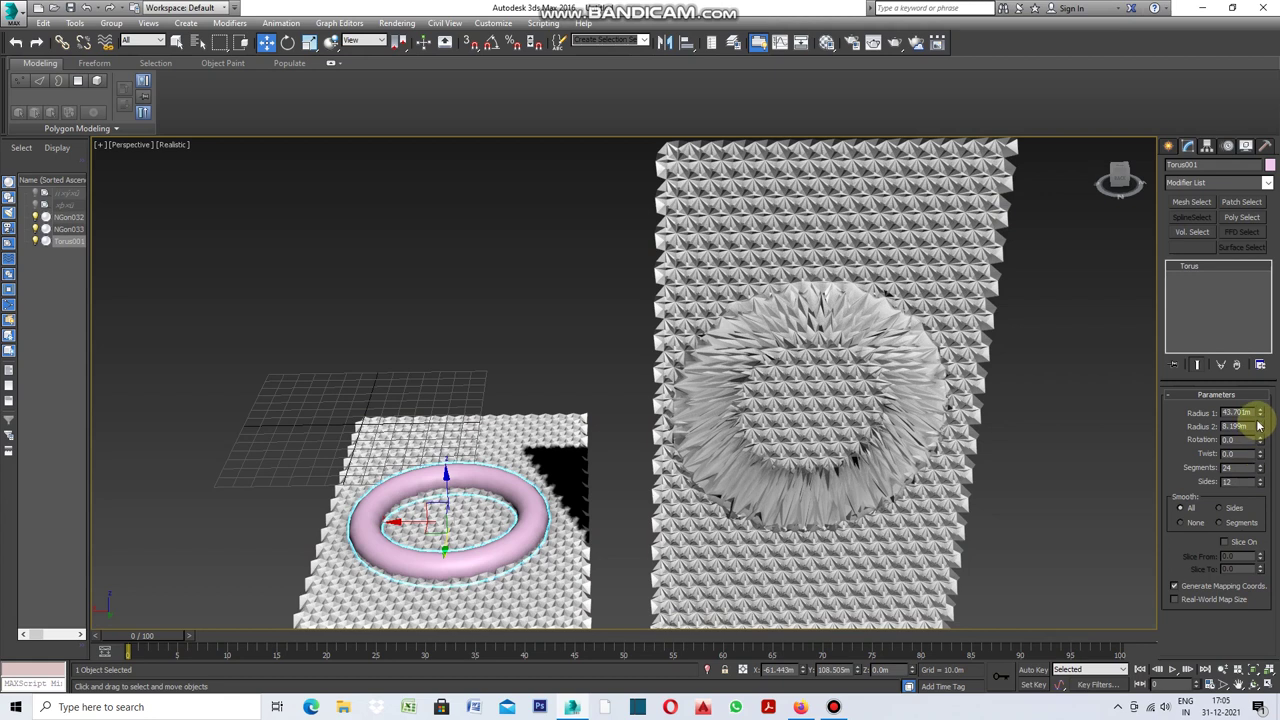
{"action": "left_click", "coordinate": [1259, 424]}
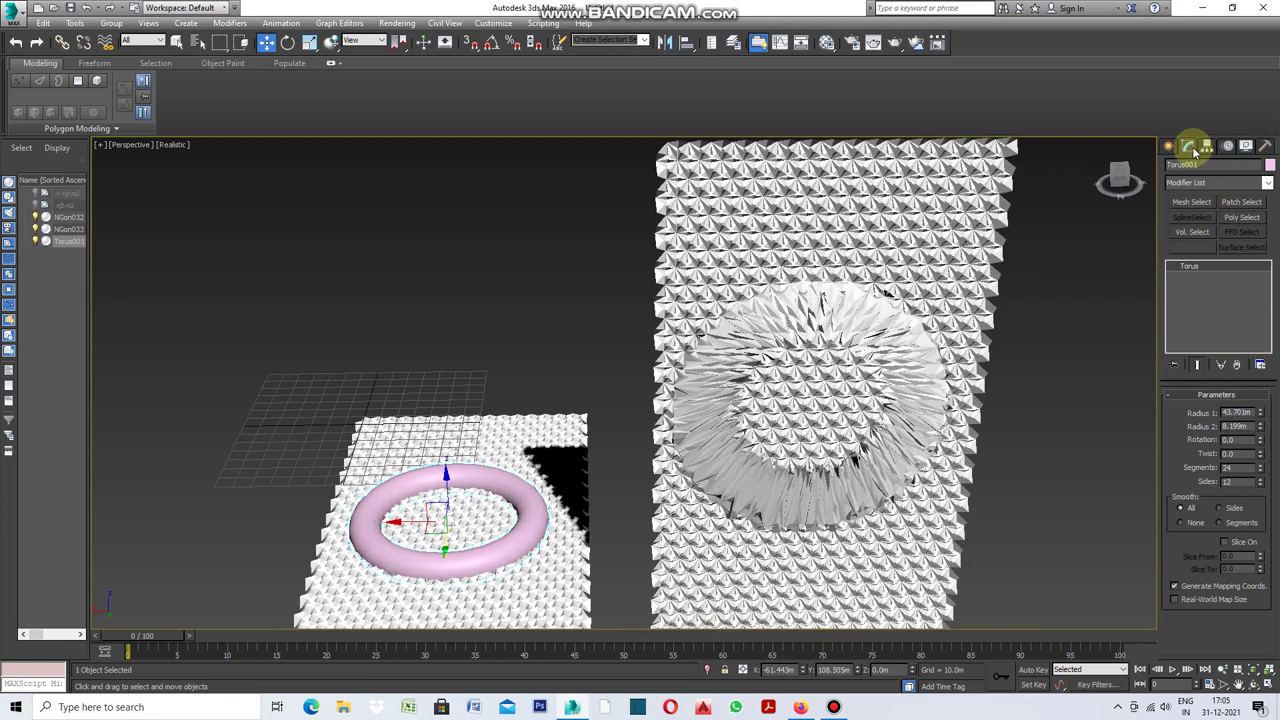
Add a Twist modifier to Torus001, test angle values and the X axis, leaving Angle 0
{"action": "left_click", "coordinate": [1267, 184]}
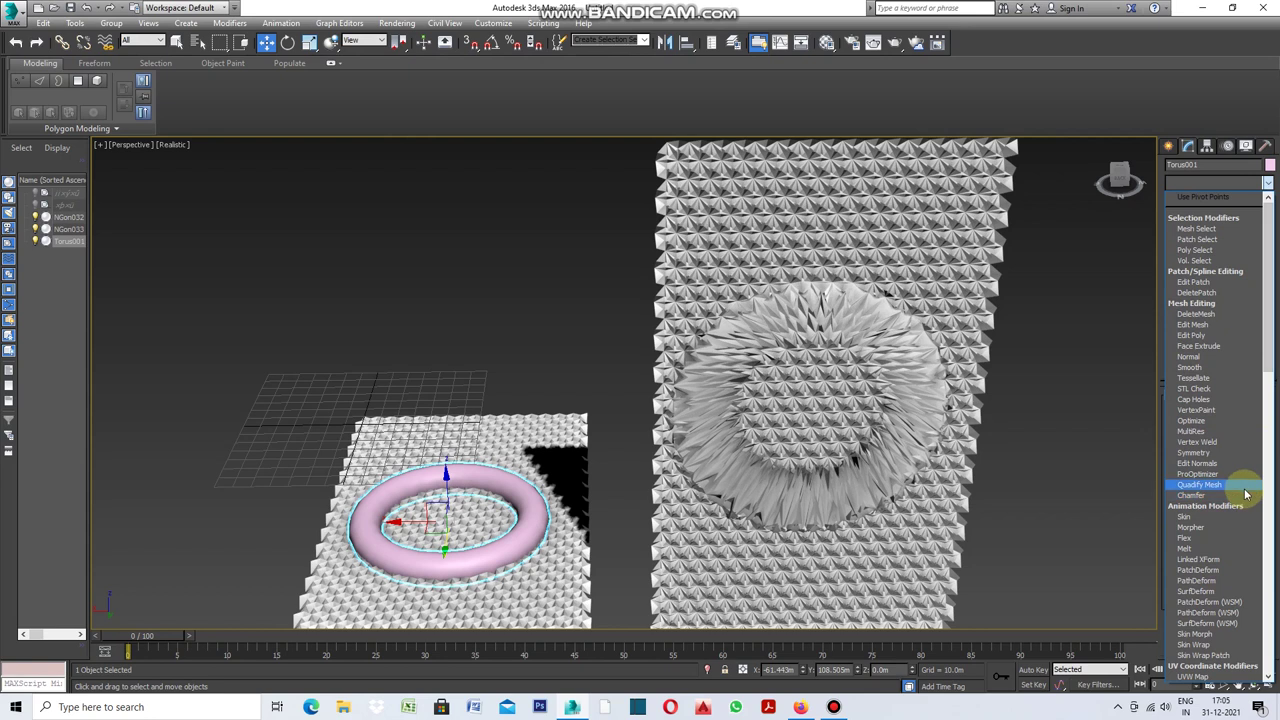
{"action": "left_click_drag", "start_coordinate": [1270, 356], "coordinate": [1270, 410]}
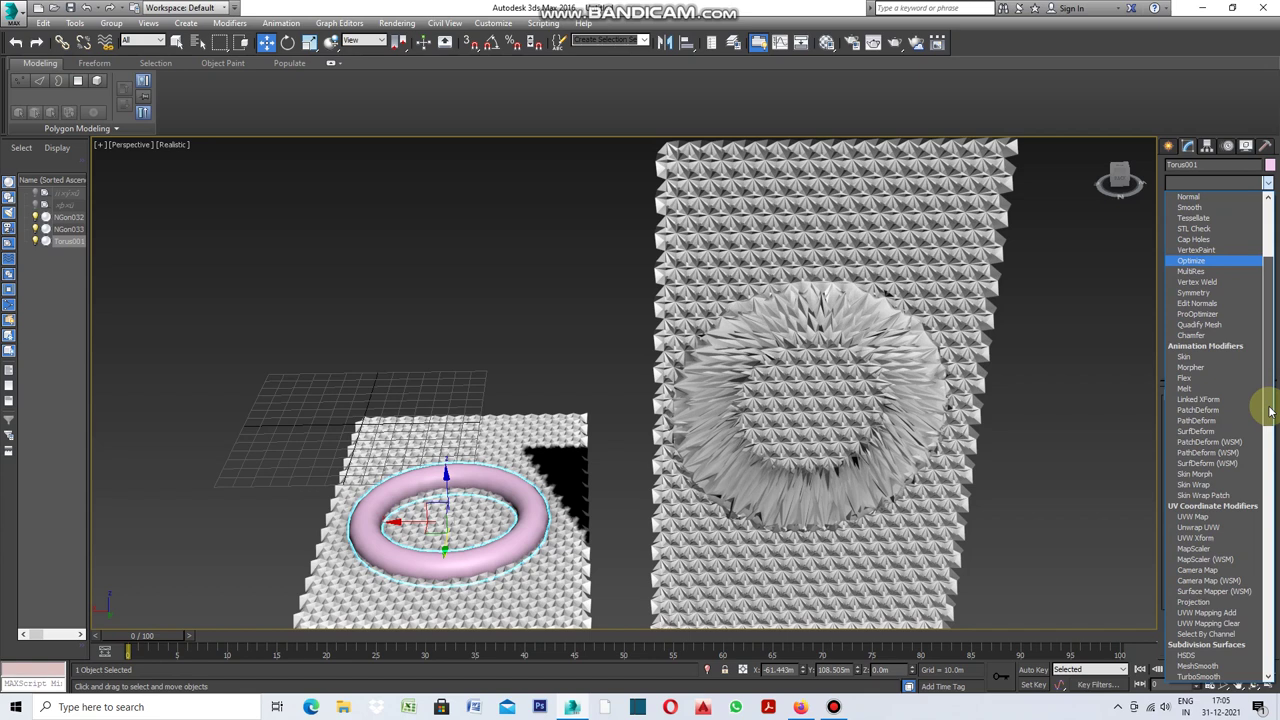
{"action": "left_click_drag", "start_coordinate": [1270, 410], "coordinate": [1267, 515]}
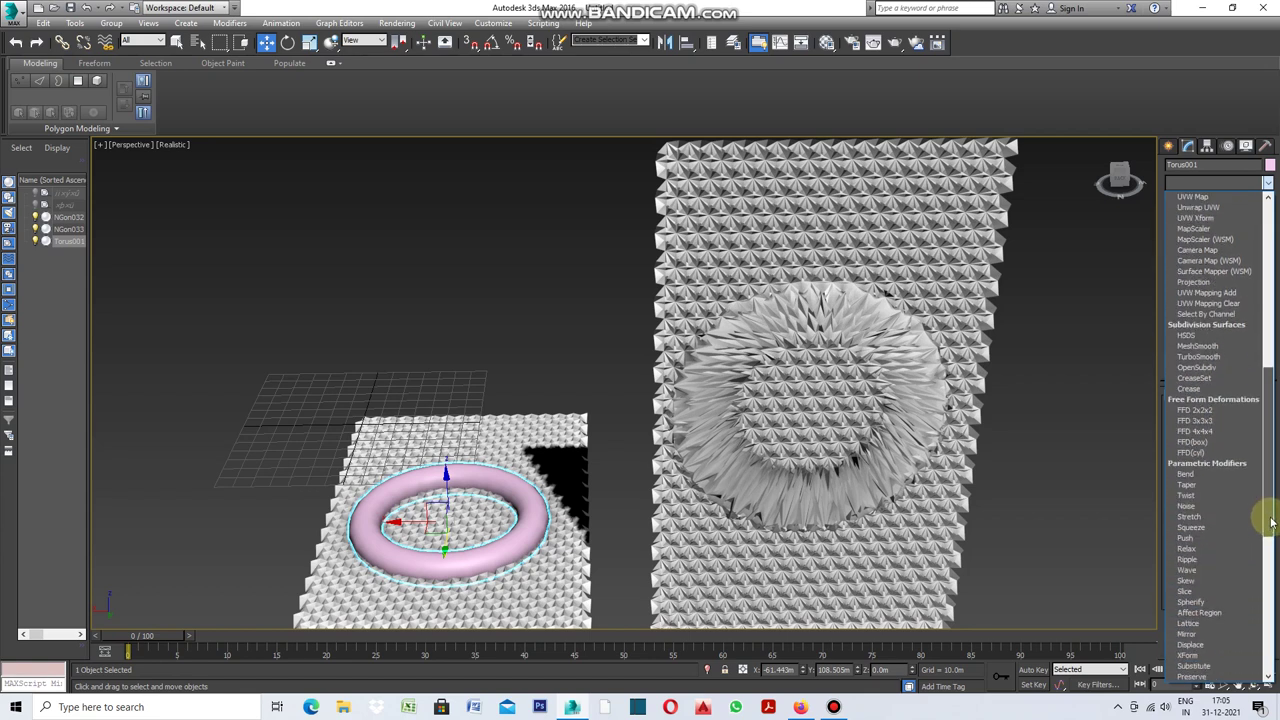
{"action": "left_click", "coordinate": [1186, 495]}
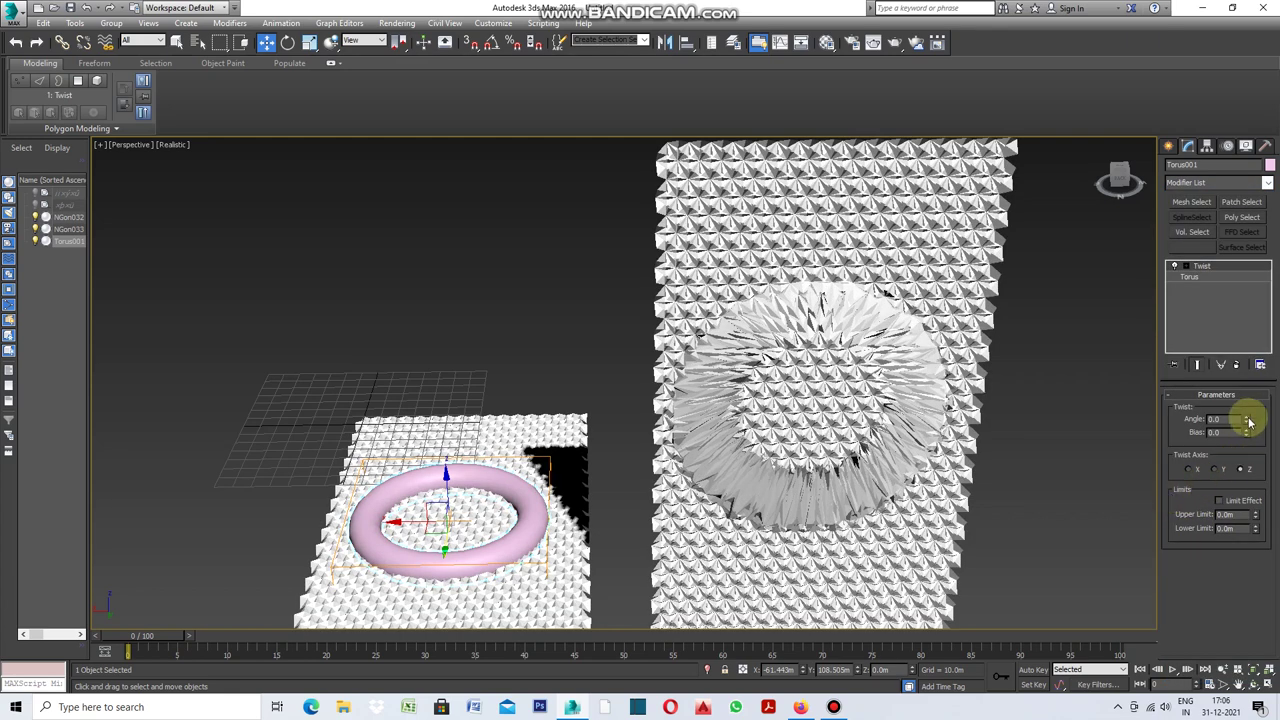
{"action": "left_click_drag", "start_coordinate": [1245, 413], "coordinate": [1258, 259]}
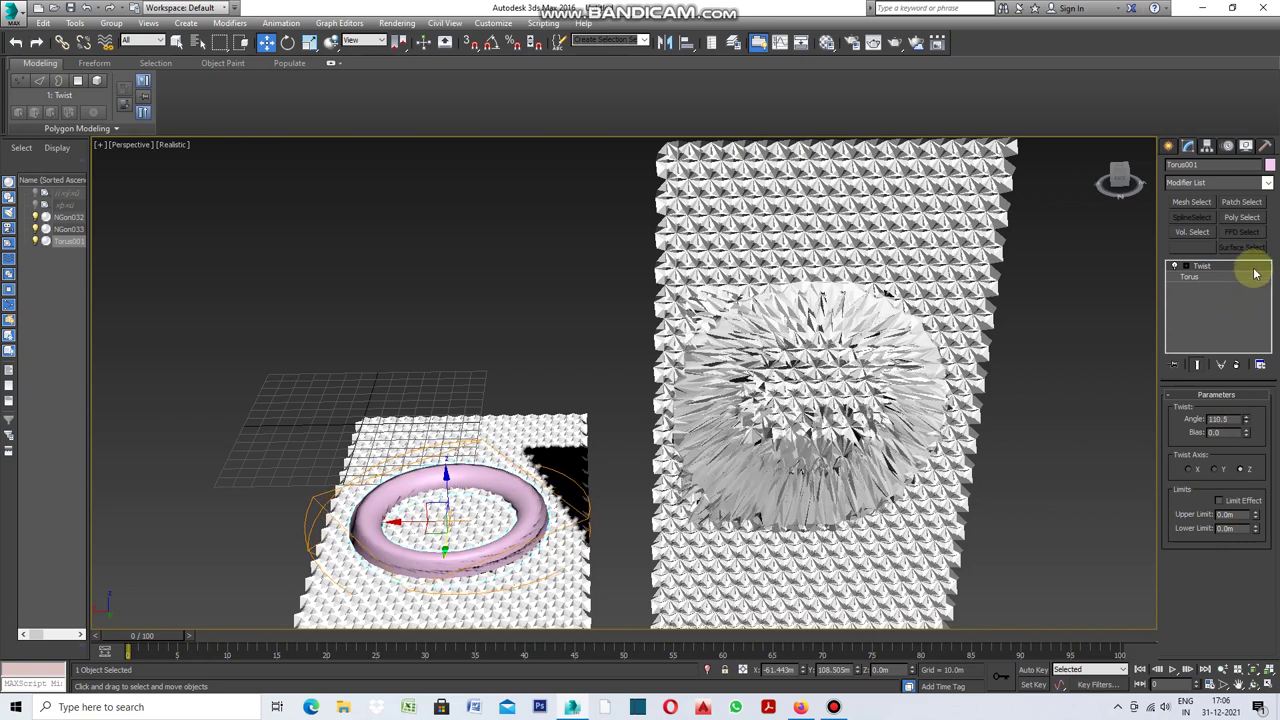
{"action": "left_click_drag", "start_coordinate": [1257, 259], "coordinate": [1254, 297]}
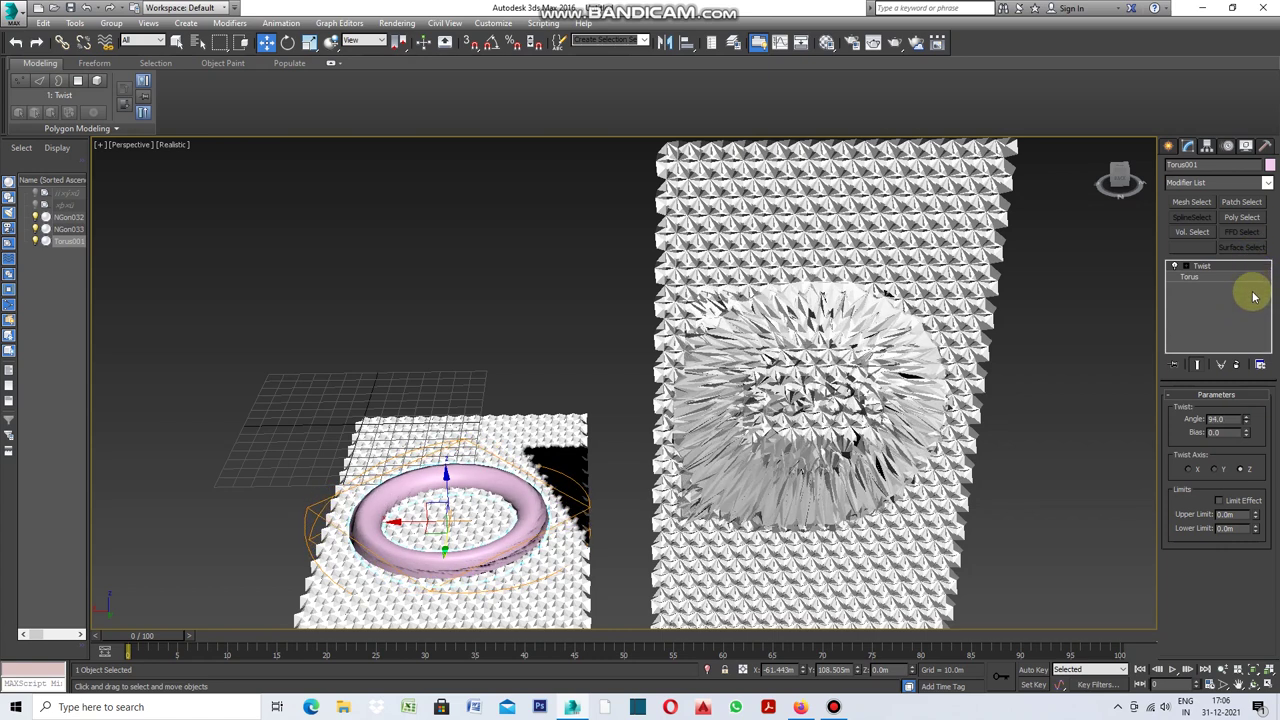
{"action": "left_click", "coordinate": [1238, 420]}
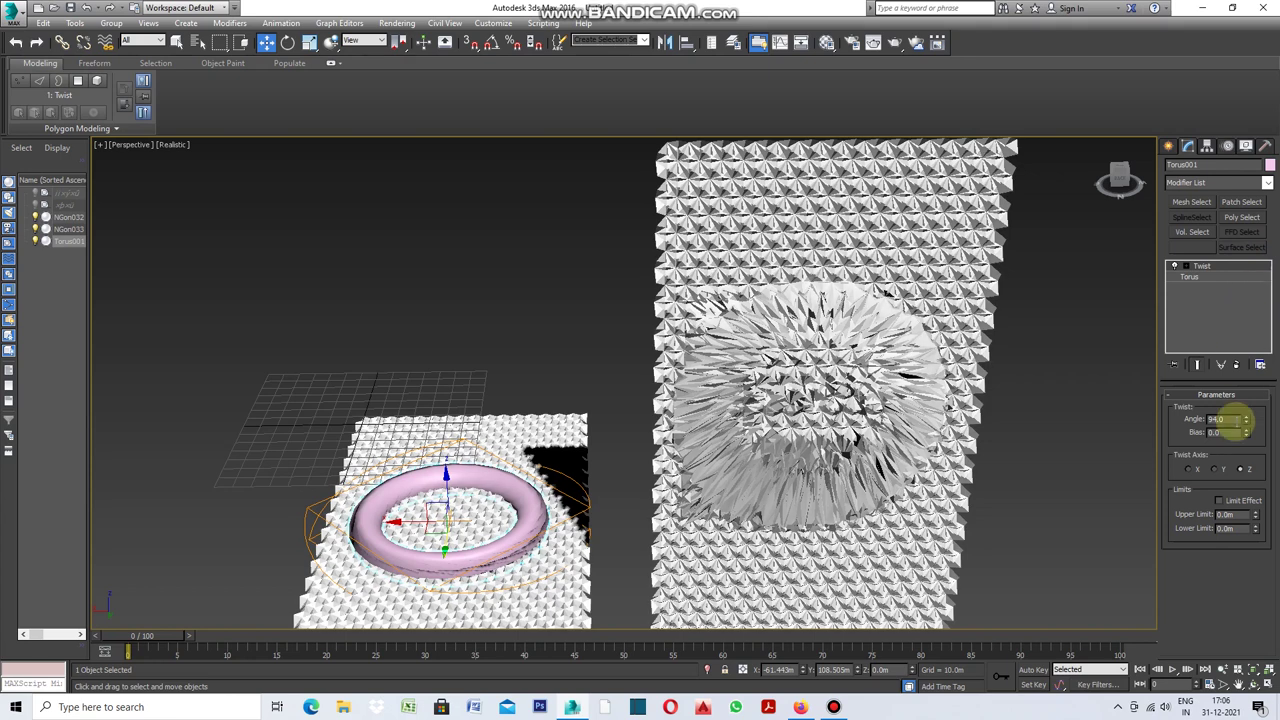
{"action": "type", "text": "0"}
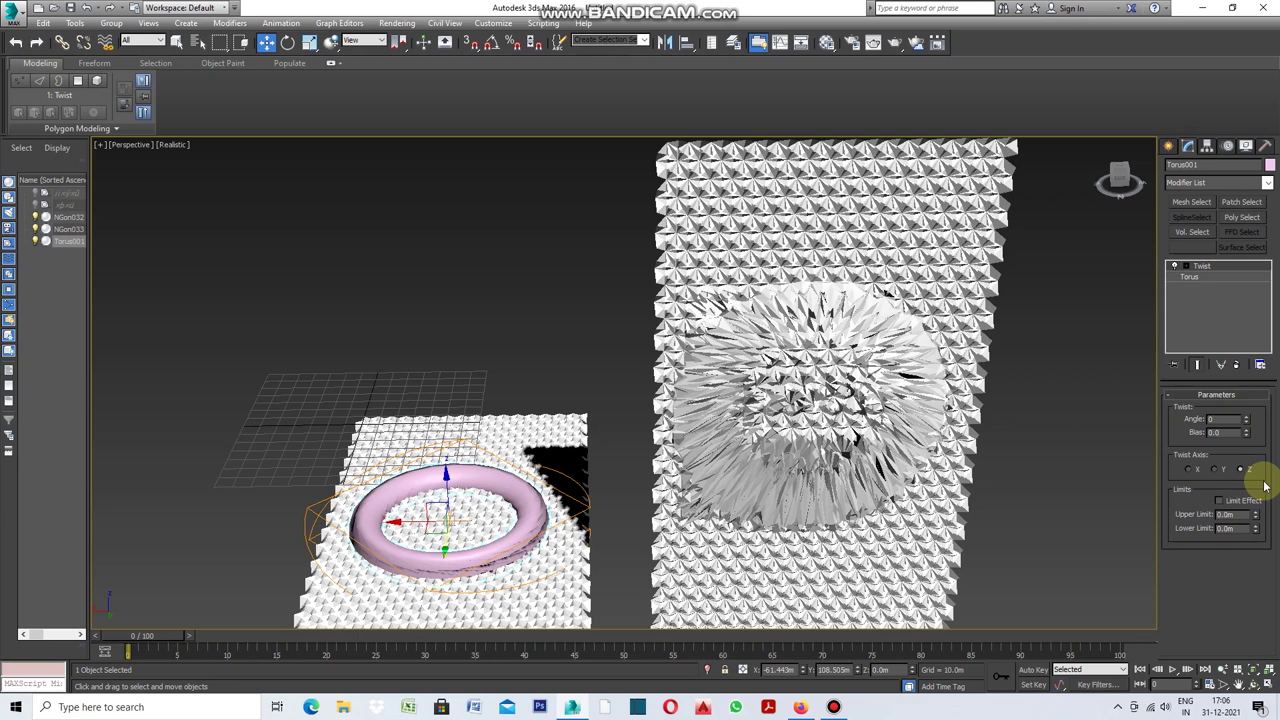
{"action": "left_click", "coordinate": [1188, 470]}
{"action": "mouse_move", "coordinate": [1248, 422]}
{"action": "left_mouse_down"}
{"action": "mouse_move", "coordinate": [1229, 218]}
{"action": "mouse_move", "coordinate": [1211, 271]}
{"action": "mouse_move", "coordinate": [1211, 349]}
{"action": "mouse_move", "coordinate": [1217, 420]}
{"action": "mouse_move", "coordinate": [1220, 394]}
{"action": "mouse_move", "coordinate": [1230, 420]}
{"action": "mouse_move", "coordinate": [1193, 425]}
{"action": "left_mouse_up"}
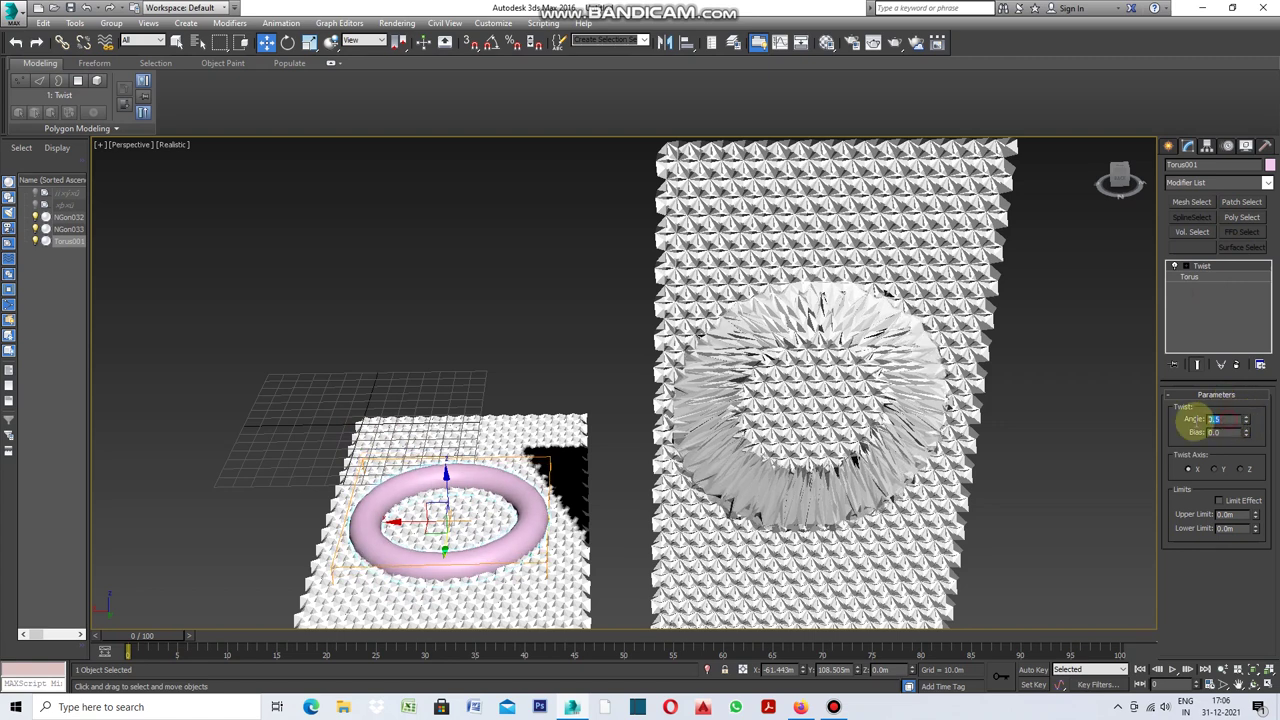
{"action": "left_click", "coordinate": [1097, 410]}
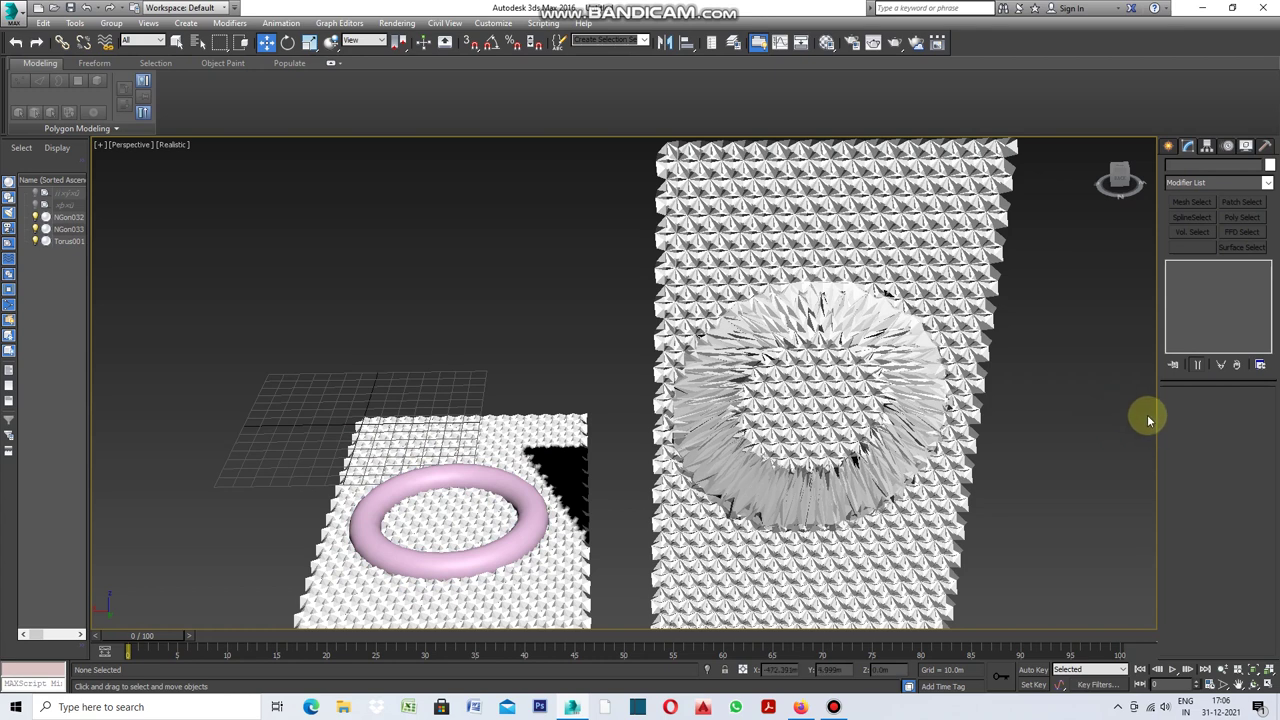
Test NGon033's Taper Amount values, then reset the Amount to 0
{"action": "left_click", "coordinate": [960, 313]}
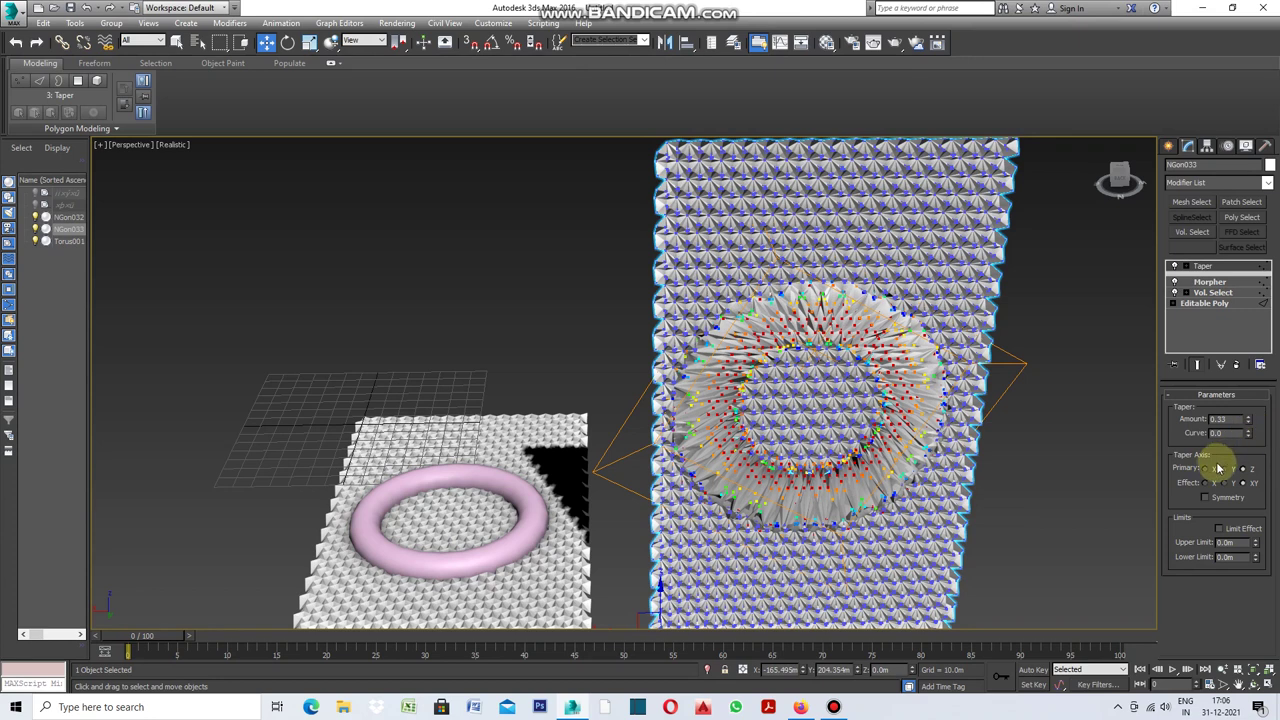
{"action": "mouse_move", "coordinate": [1250, 423]}
{"action": "left_mouse_down"}
{"action": "mouse_move", "coordinate": [1242, 318]}
{"action": "mouse_move", "coordinate": [8, 200]}
{"action": "mouse_move", "coordinate": [43, 314]}
{"action": "mouse_move", "coordinate": [69, 514]}
{"action": "mouse_move", "coordinate": [131, 651]}
{"action": "mouse_move", "coordinate": [129, 606]}
{"action": "mouse_move", "coordinate": [143, 646]}
{"action": "mouse_move", "coordinate": [121, 537]}
{"action": "mouse_move", "coordinate": [171, 634]}
{"action": "mouse_move", "coordinate": [137, 551]}
{"action": "left_mouse_up"}
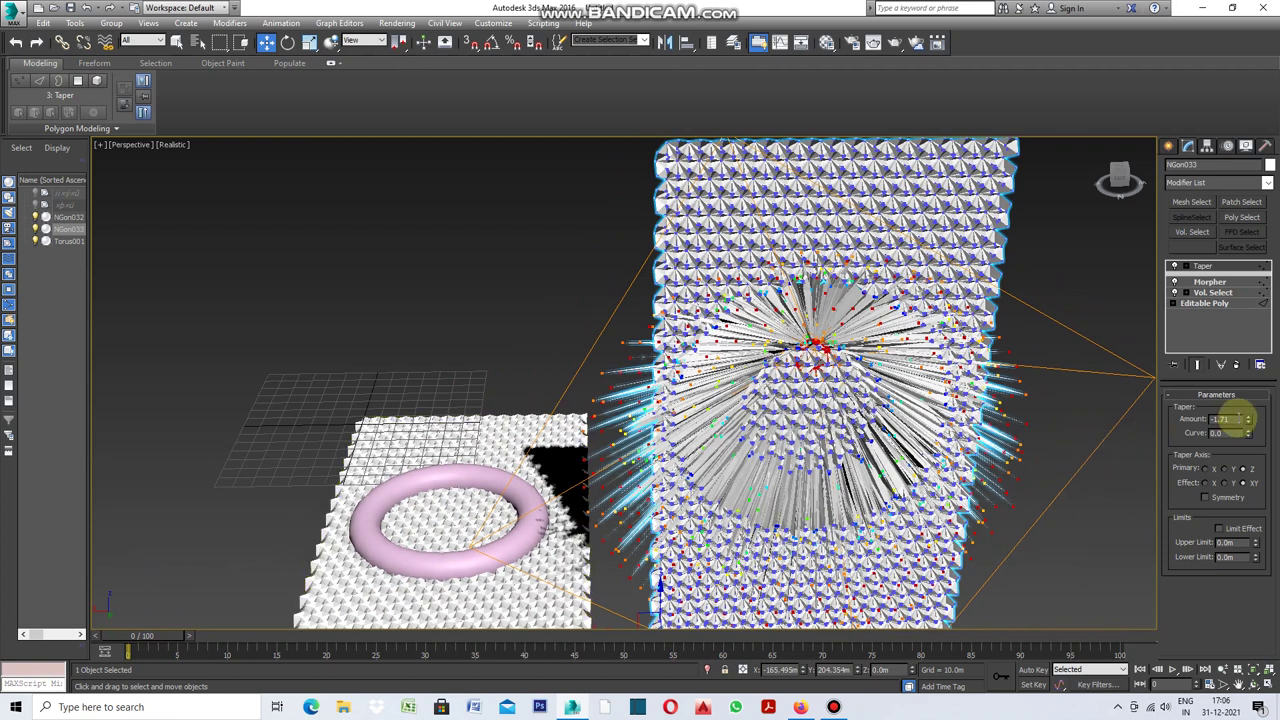
{"action": "left_click", "coordinate": [1236, 419]}
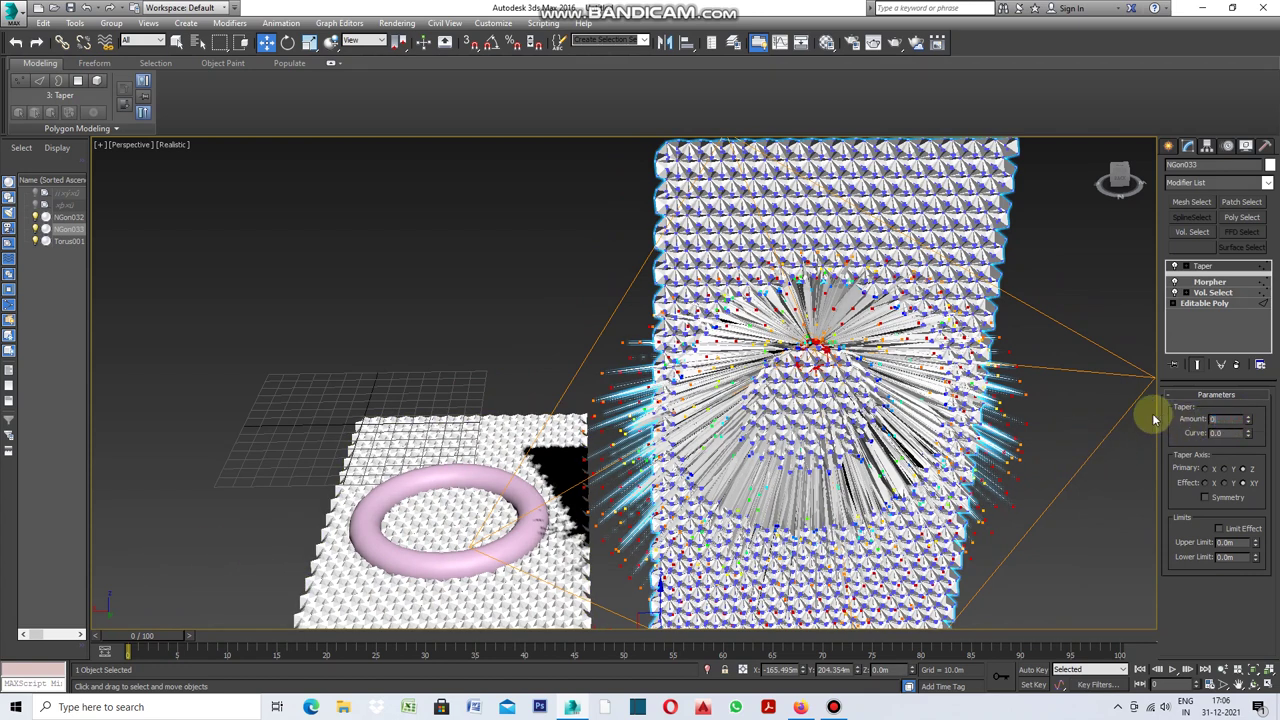
{"action": "key", "text": "Return"}
{"action": "left_click", "coordinate": [1215, 182]}
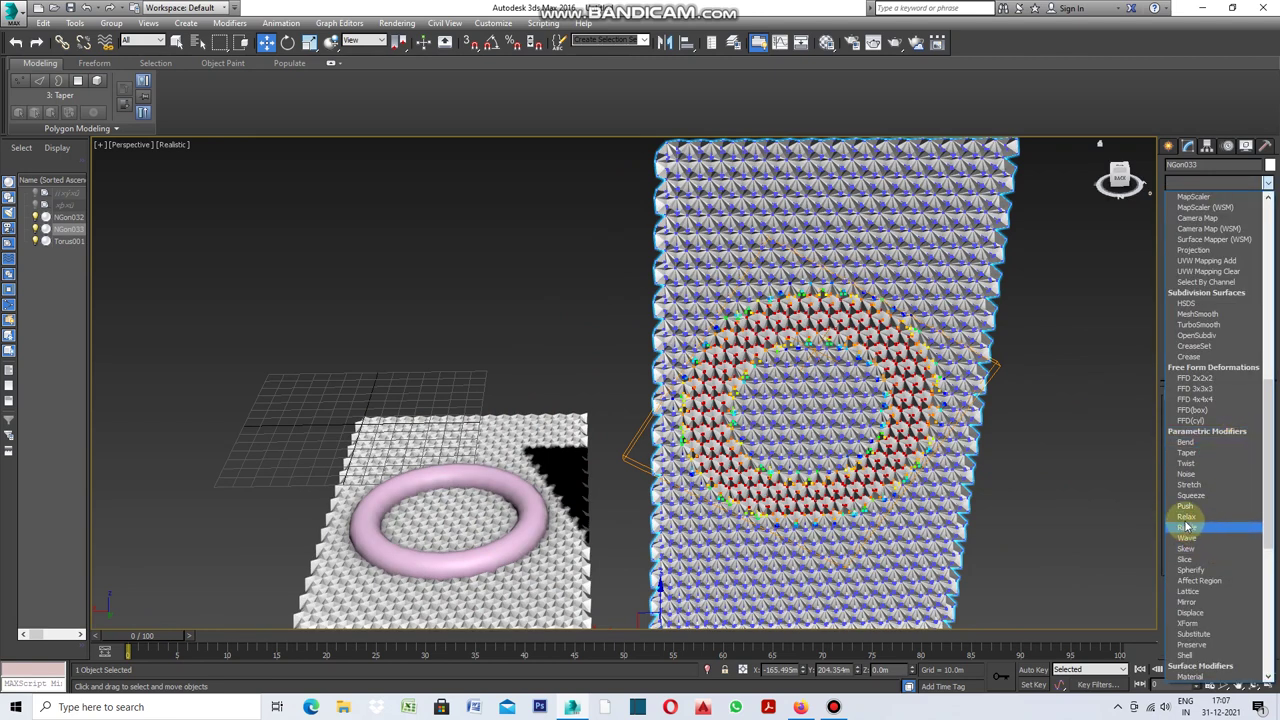
Add a Twist above the Taper on NGon033 with Angle about 33.5, then orbit to inspect
{"action": "left_click", "coordinate": [1193, 466]}
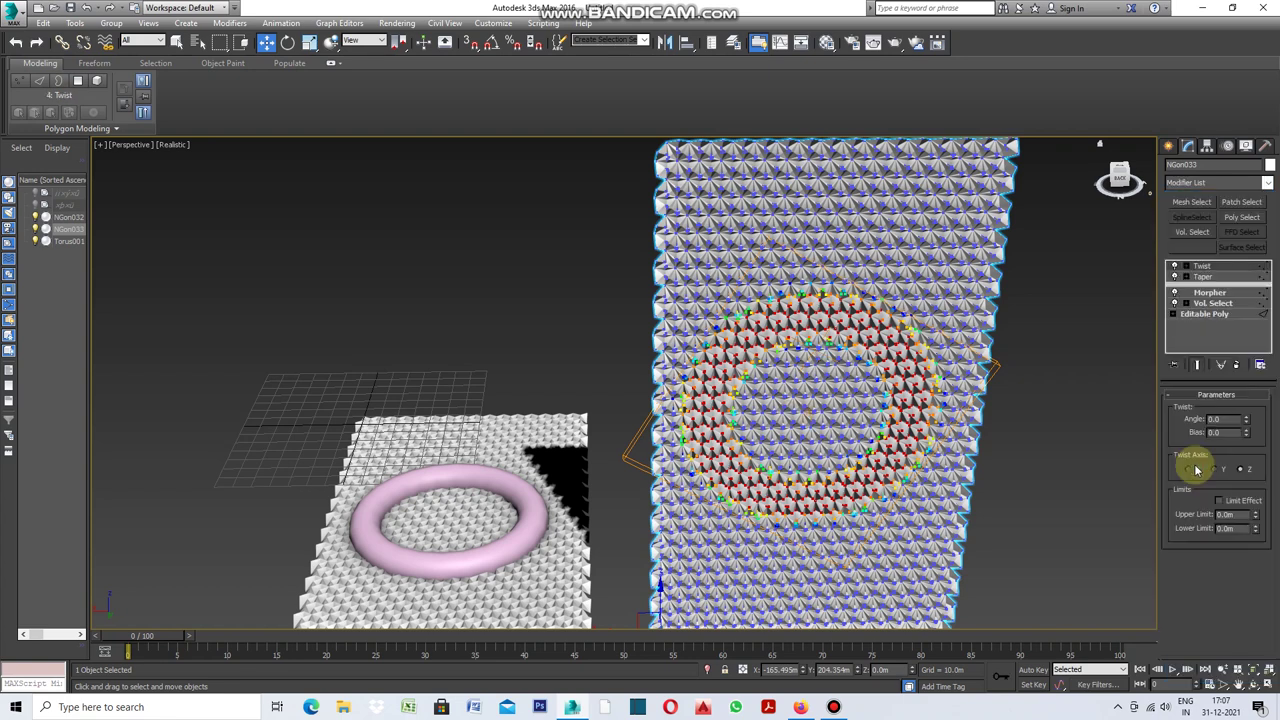
{"action": "mouse_move", "coordinate": [1246, 424]}
{"action": "left_mouse_down"}
{"action": "mouse_move", "coordinate": [1216, 235]}
{"action": "mouse_move", "coordinate": [1249, 291]}
{"action": "mouse_move", "coordinate": [1248, 499]}
{"action": "mouse_move", "coordinate": [1259, 364]}
{"action": "mouse_move", "coordinate": [1260, 424]}
{"action": "mouse_move", "coordinate": [1260, 403]}
{"action": "left_mouse_up"}
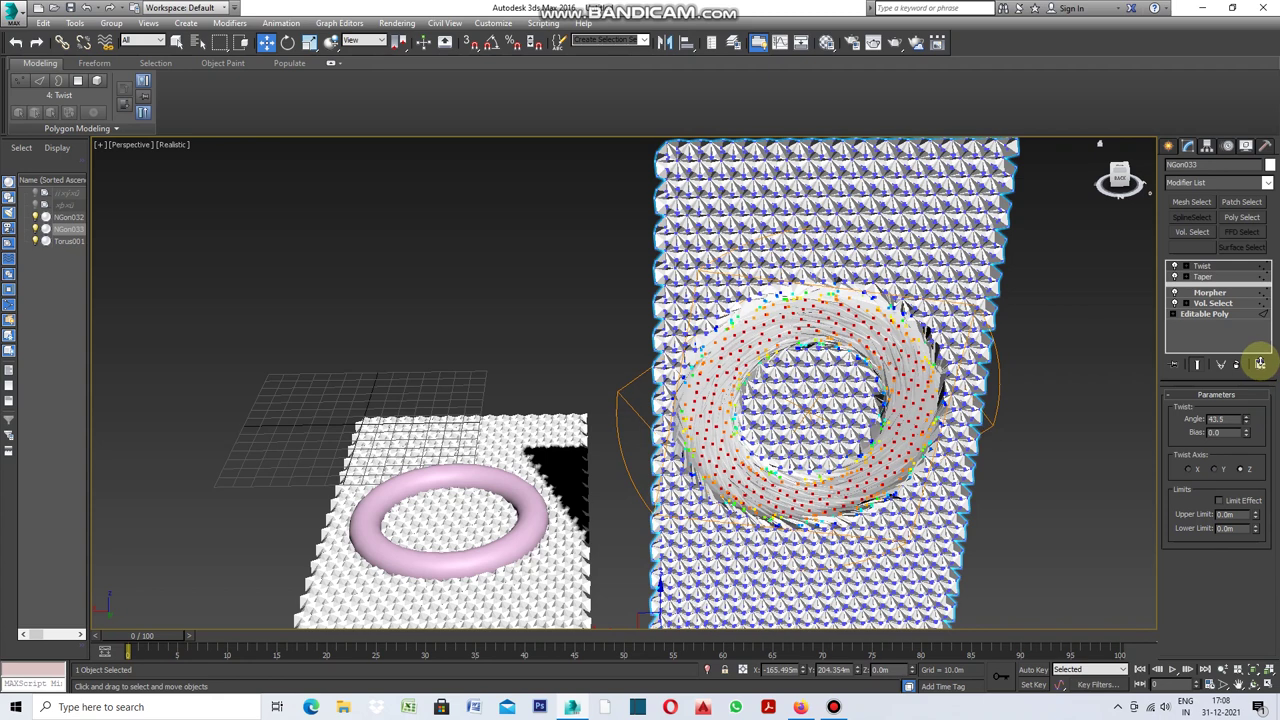
{"action": "left_click", "coordinate": [1119, 397]}
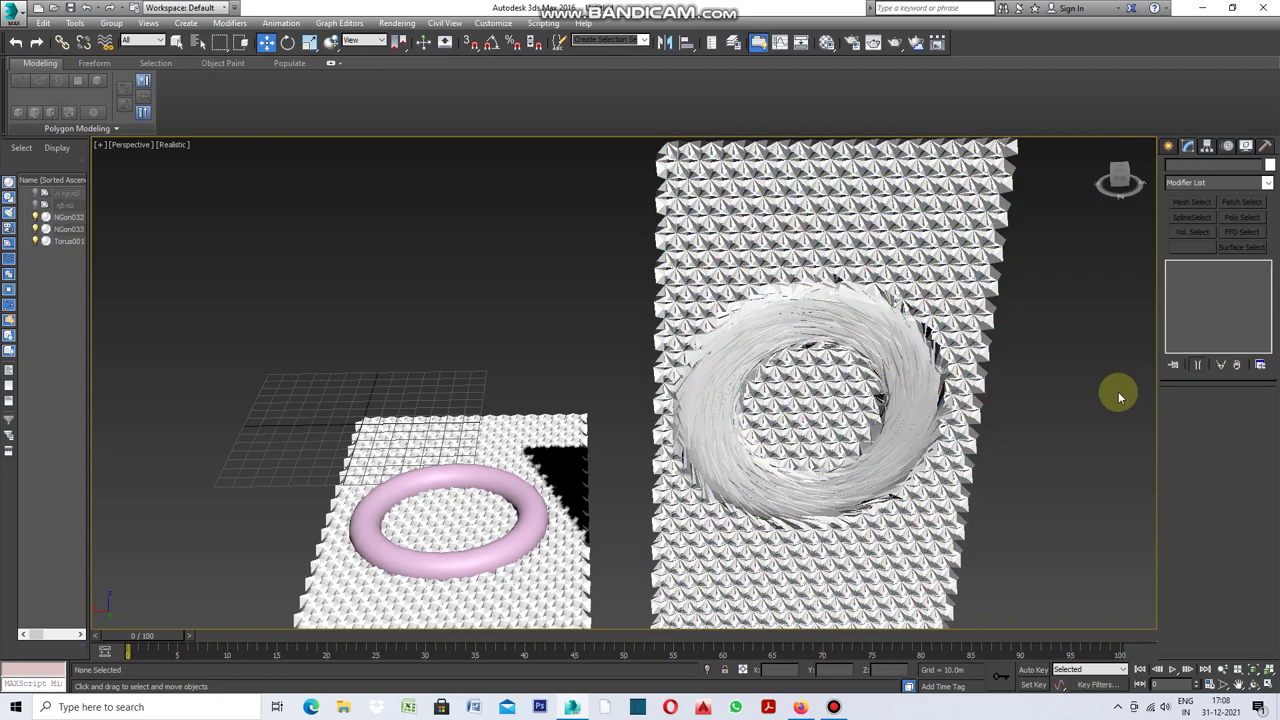
{"action": "scroll", "coordinate": [1044, 420], "scroll_direction": "up", "scroll_amount": 3}
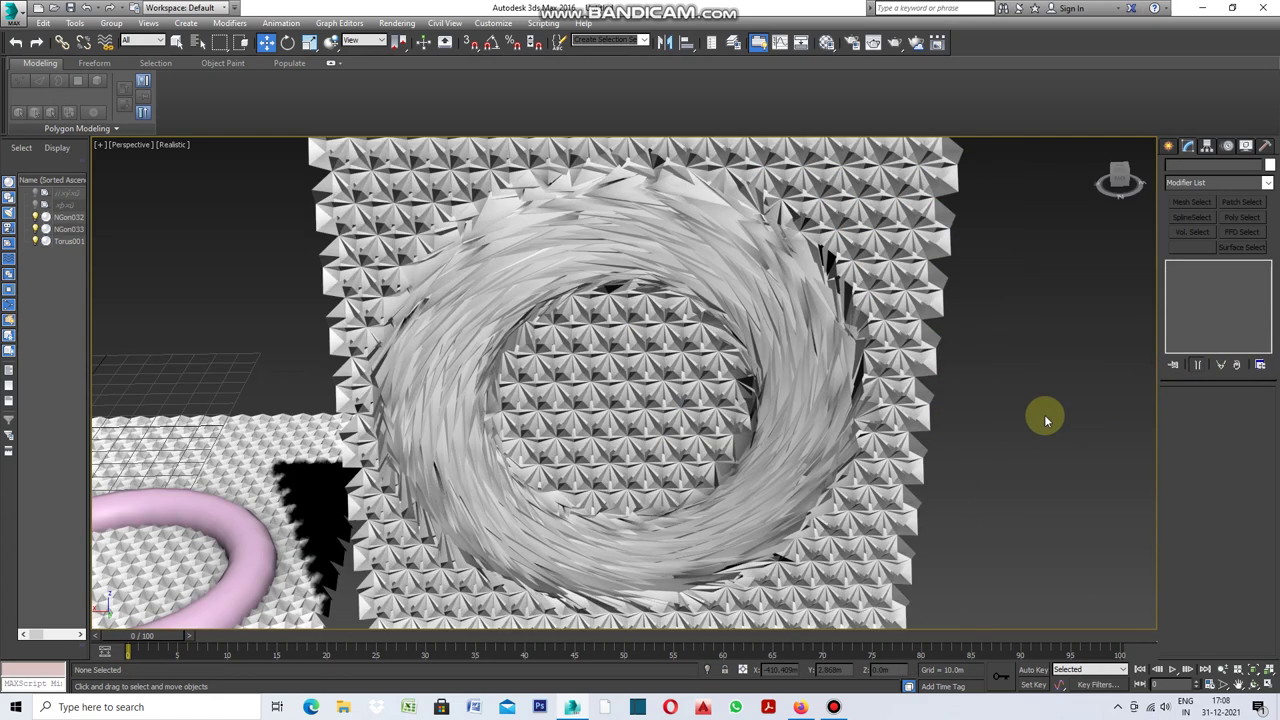
{"action": "left_click", "coordinate": [1251, 685]}
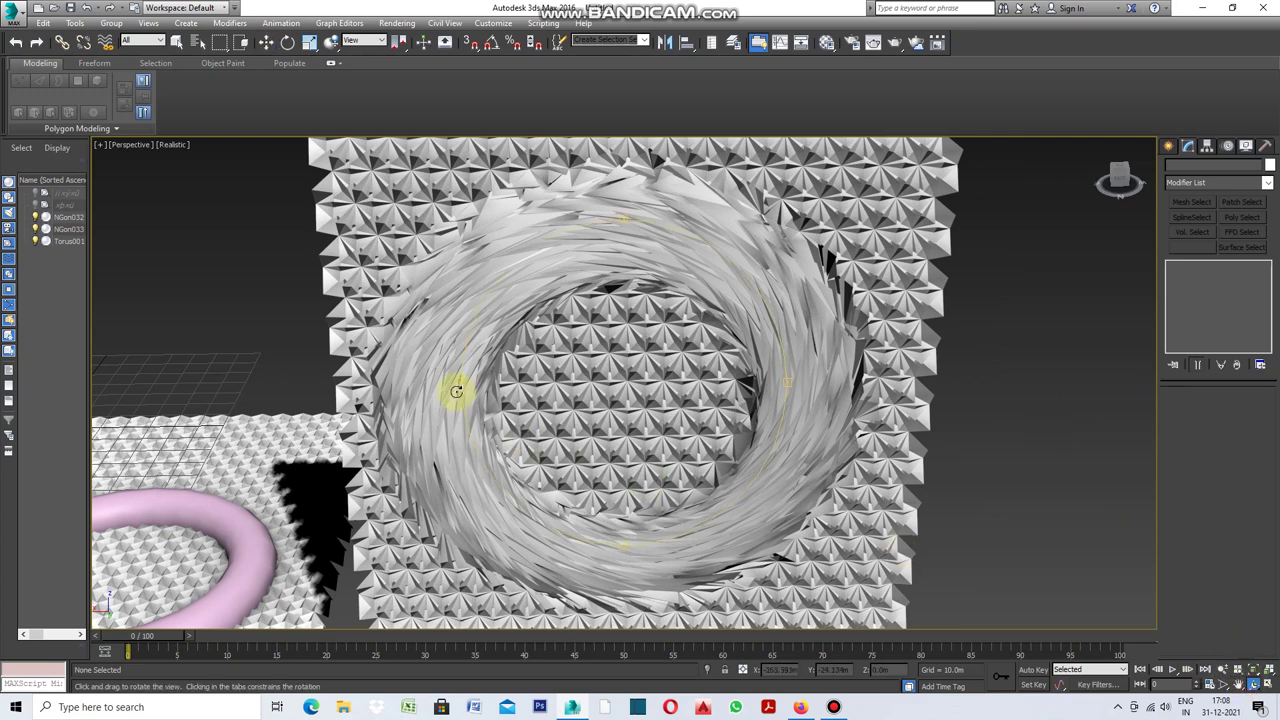